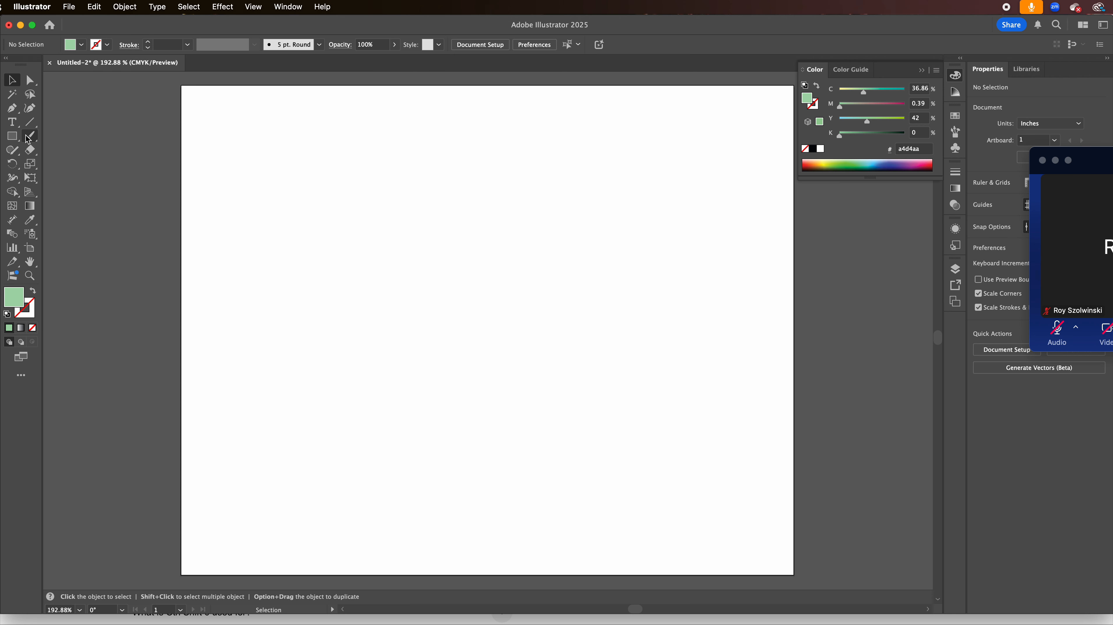
Draw a rectangle about 1.32 in wide and 1.86 in high in the artboard's upper-left area and fill it with black.
left_click(12, 136)
left_click_drag(264, 141, 427, 368)
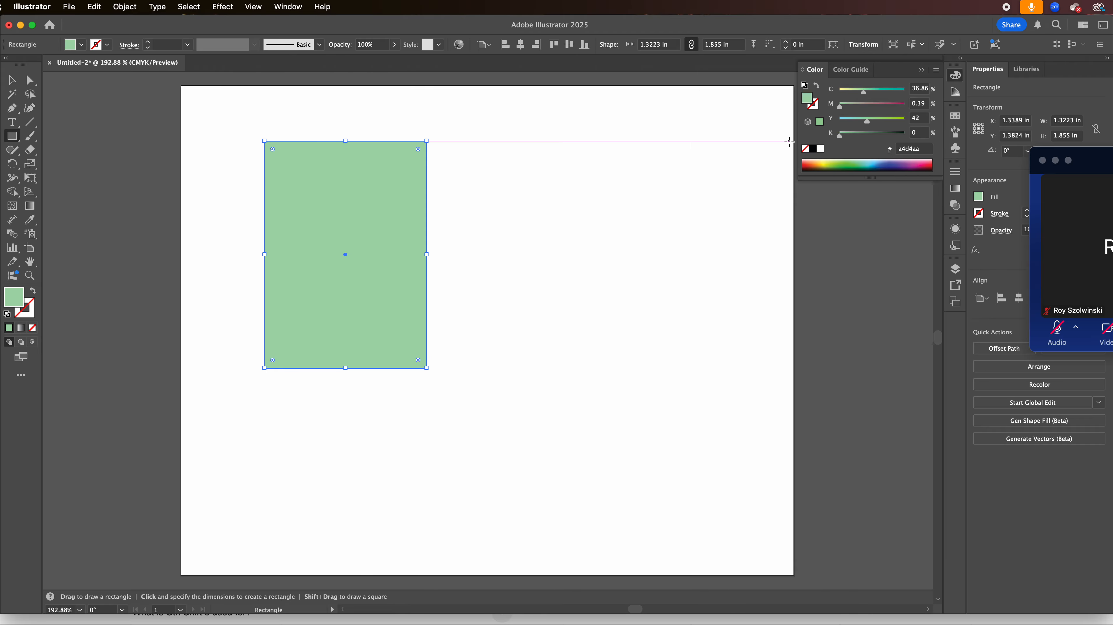
left_click(812, 148)
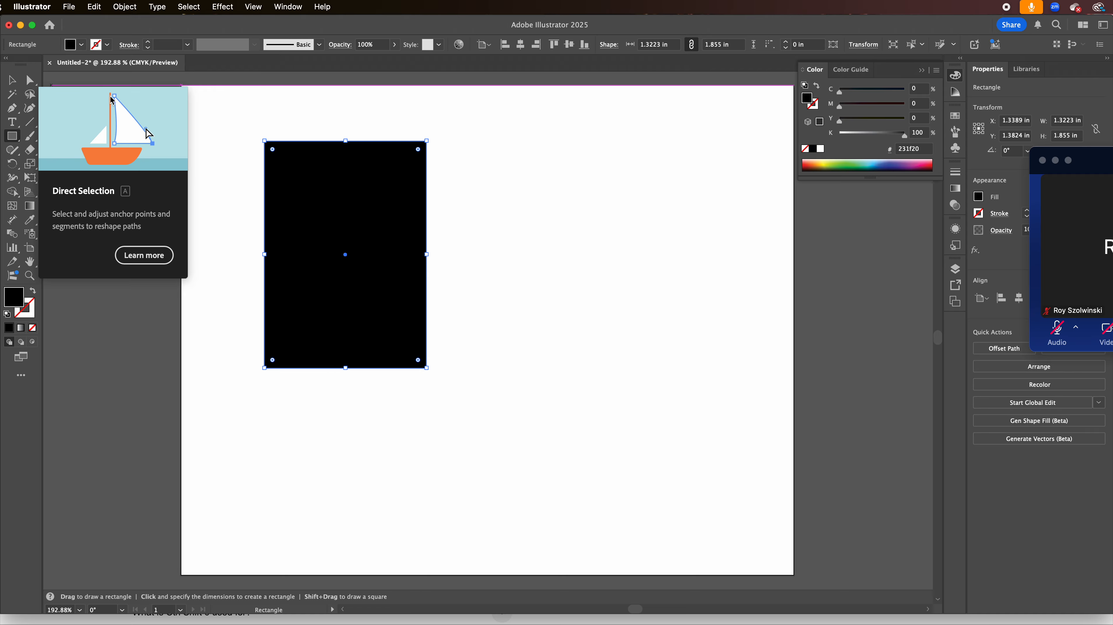
Round the rectangle's two top corners to about 0.42 in and its two bottom corners to about 0.19 in.
key("a")
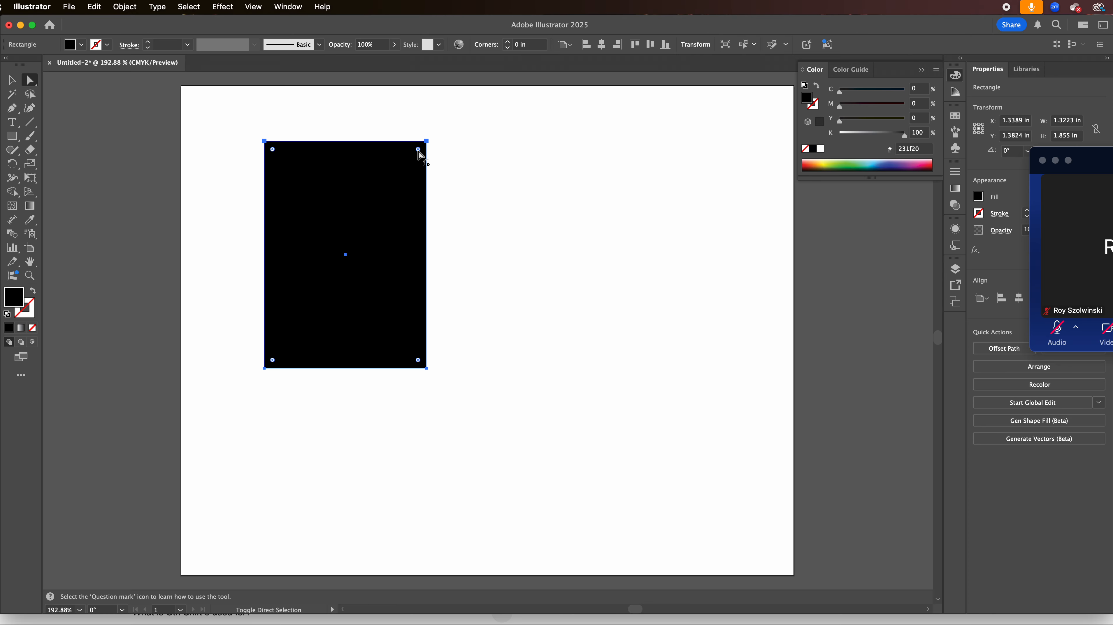
left_click_drag(418, 149, 393, 213)
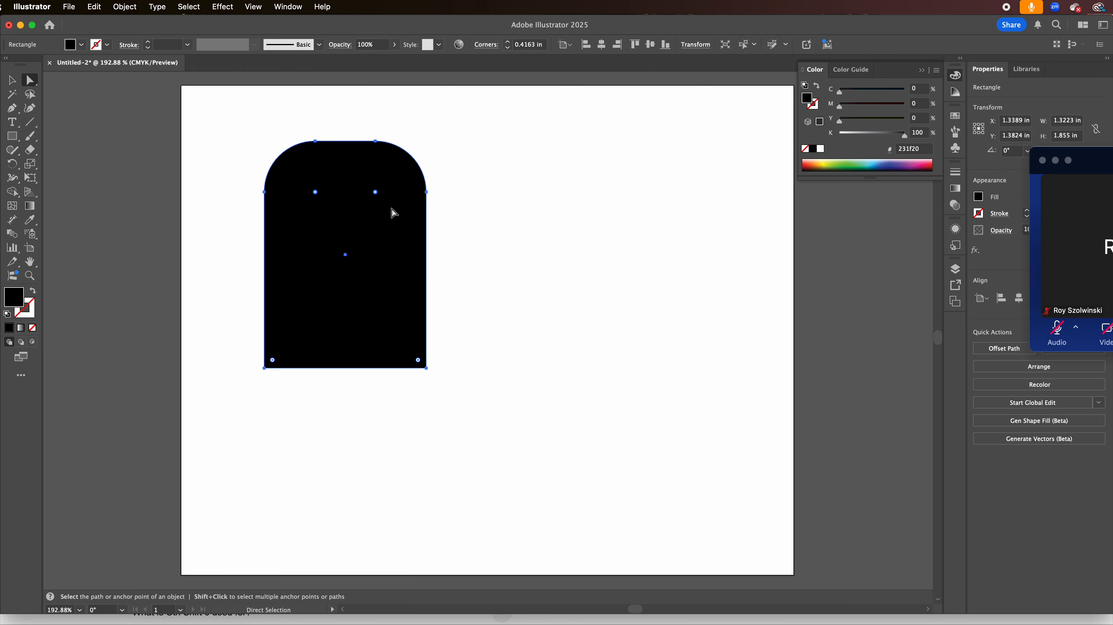
left_click(272, 360)
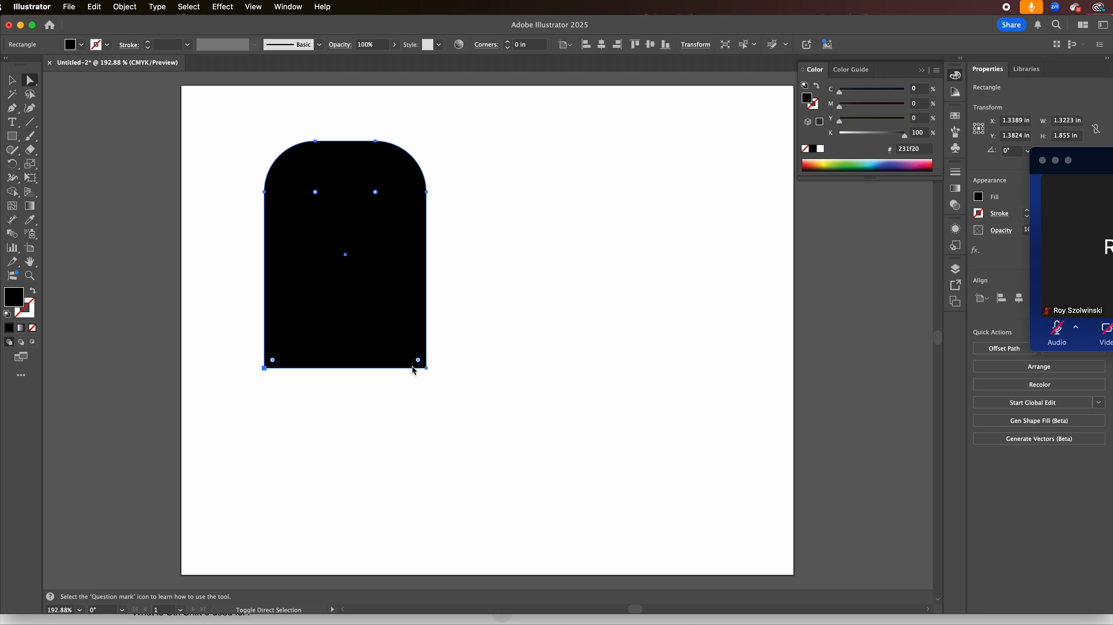
left_click_drag(418, 360, 403, 346)
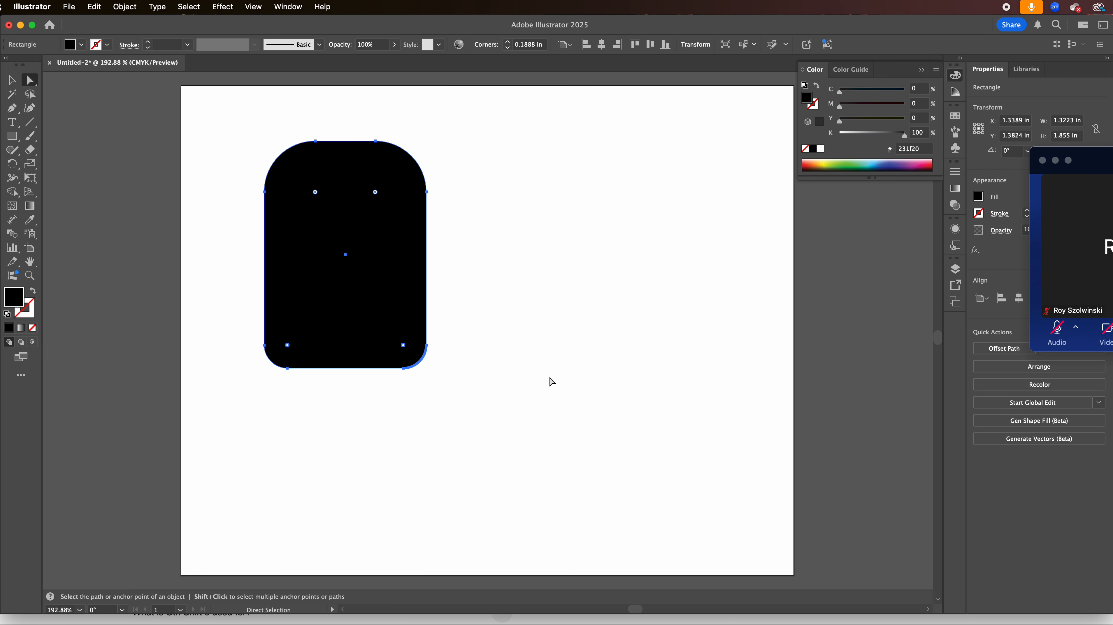
Draw a stick about 0.26 by 0.85 in, round its bottom corners fully, and centre it just beneath the rounded body.
key("m")
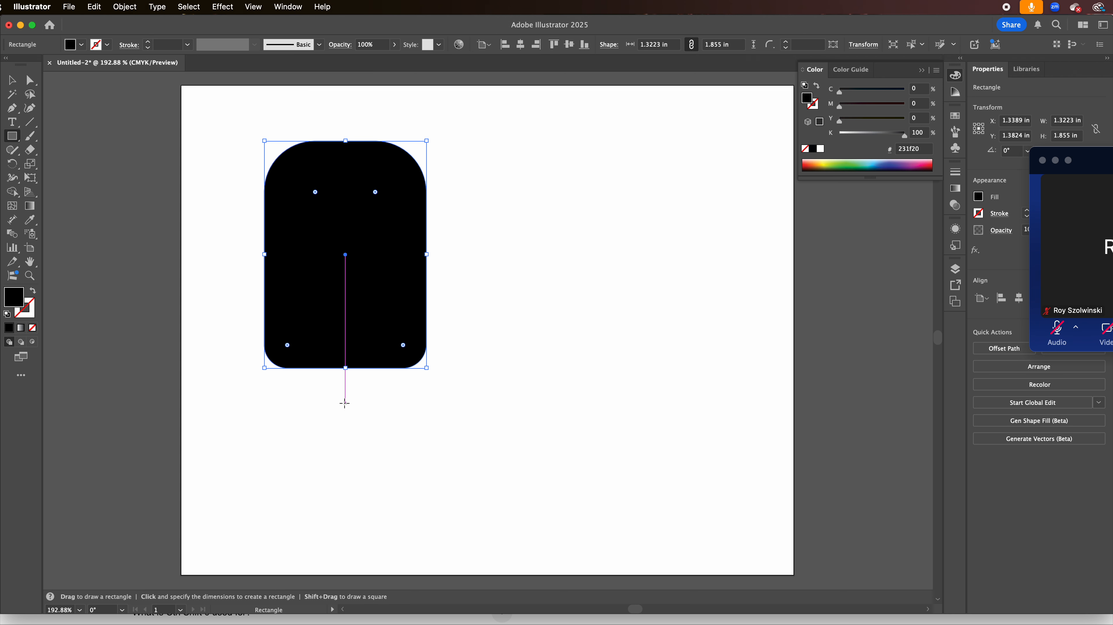
left_click_drag(330, 385, 361, 488)
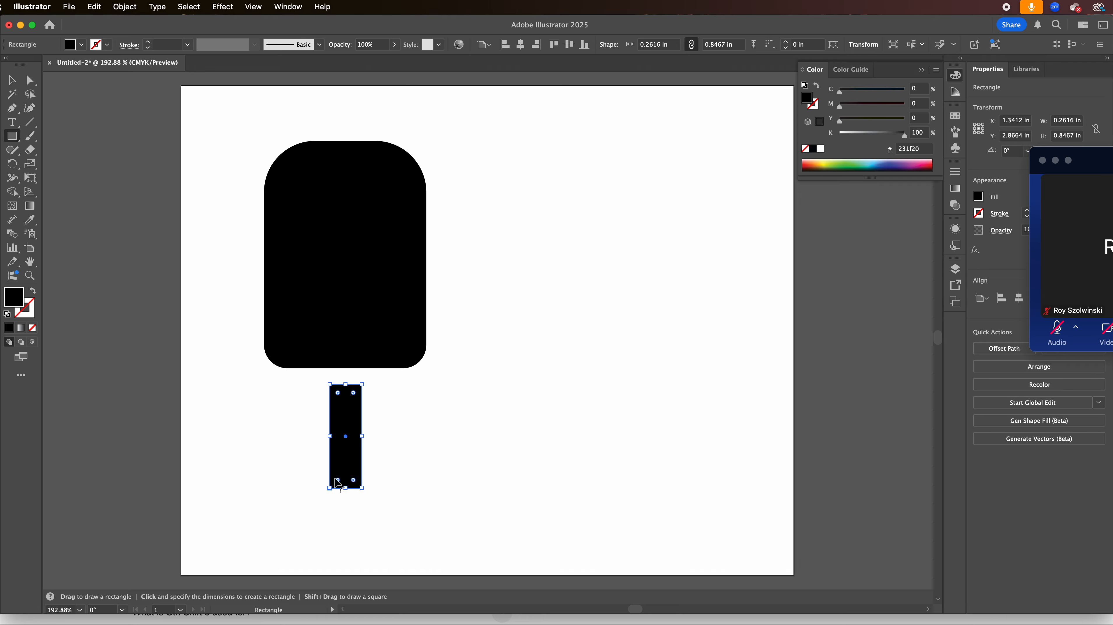
left_click(31, 83)
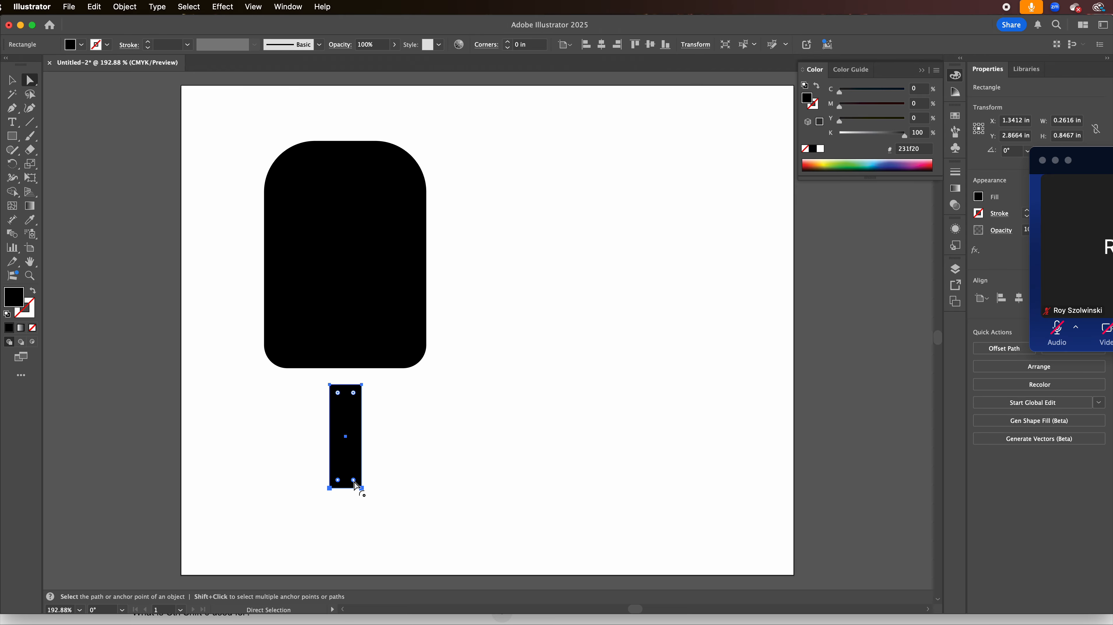
left_click_drag(353, 481, 351, 472)
key("v")
left_click_drag(352, 419, 345, 406)
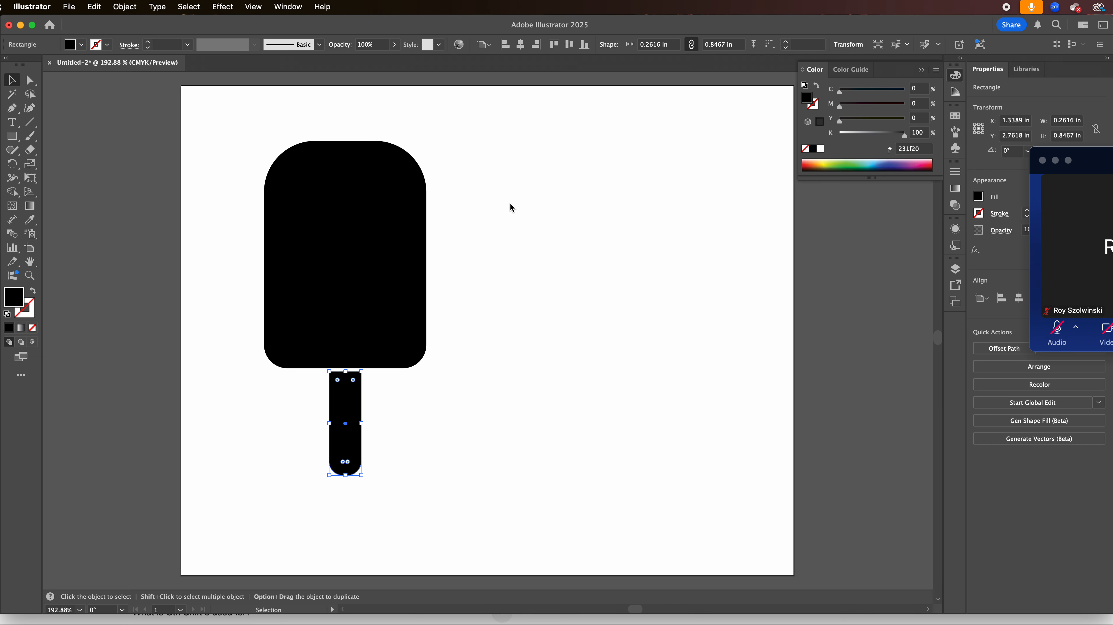
Add the text COOL FOR THE SUMMER beside the popsicle, with each word on its own line.
key("t")
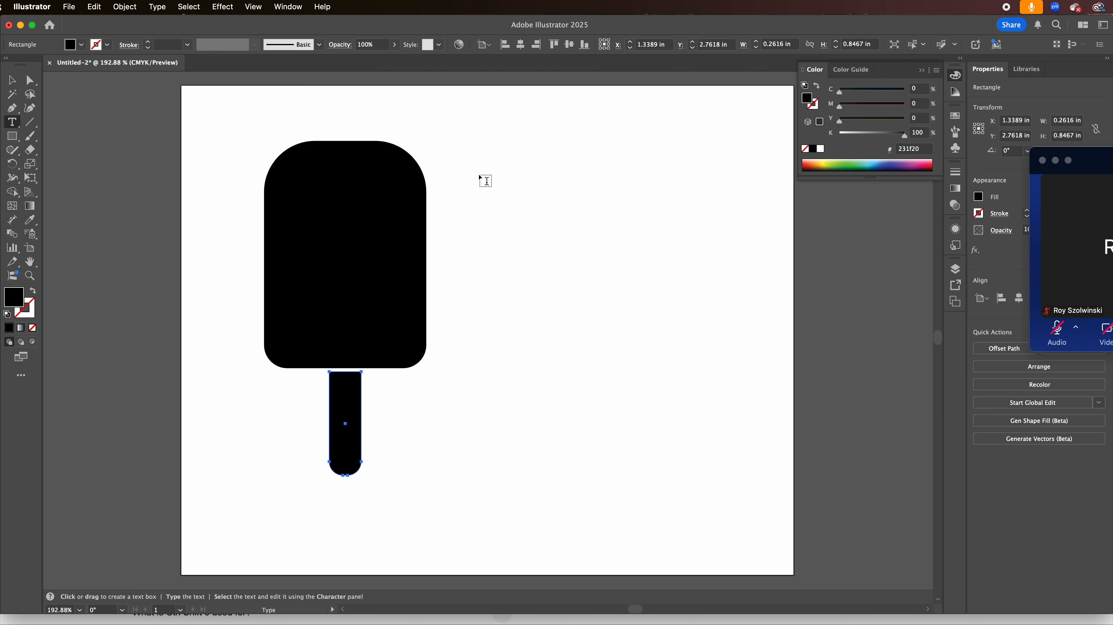
left_click(489, 181)
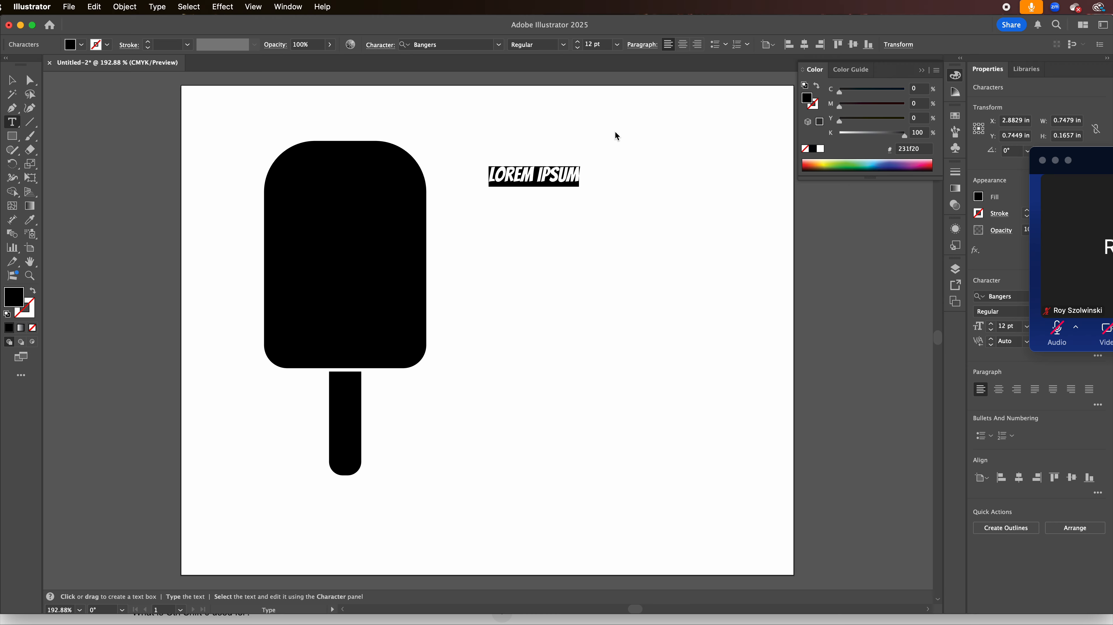
type("COO")
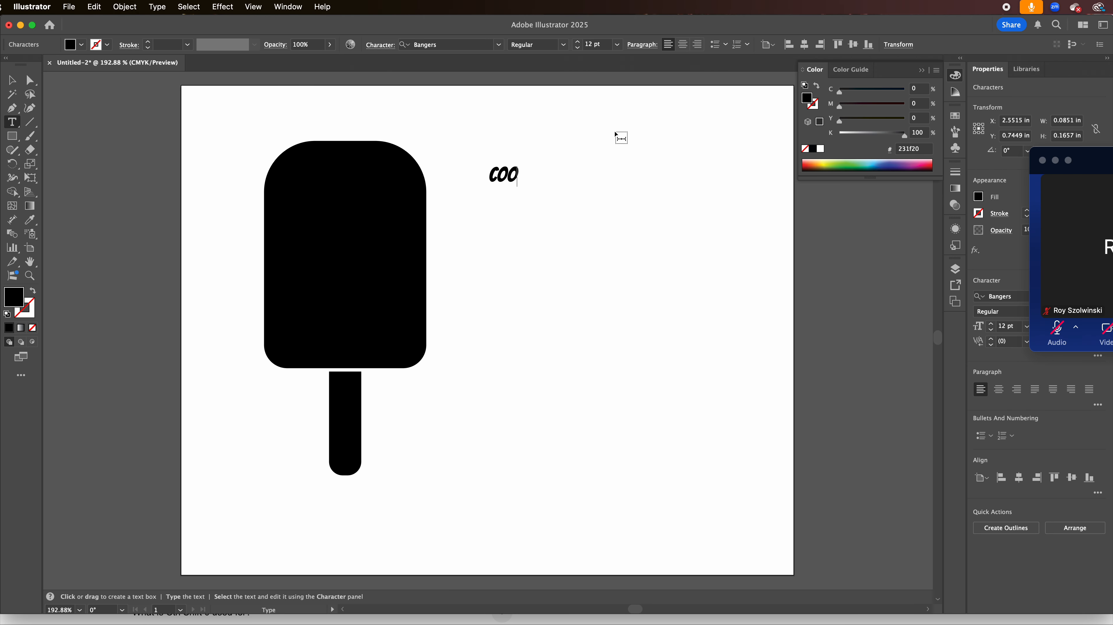
type("L FOR")
key("Return")
type("THE")
key("Return")
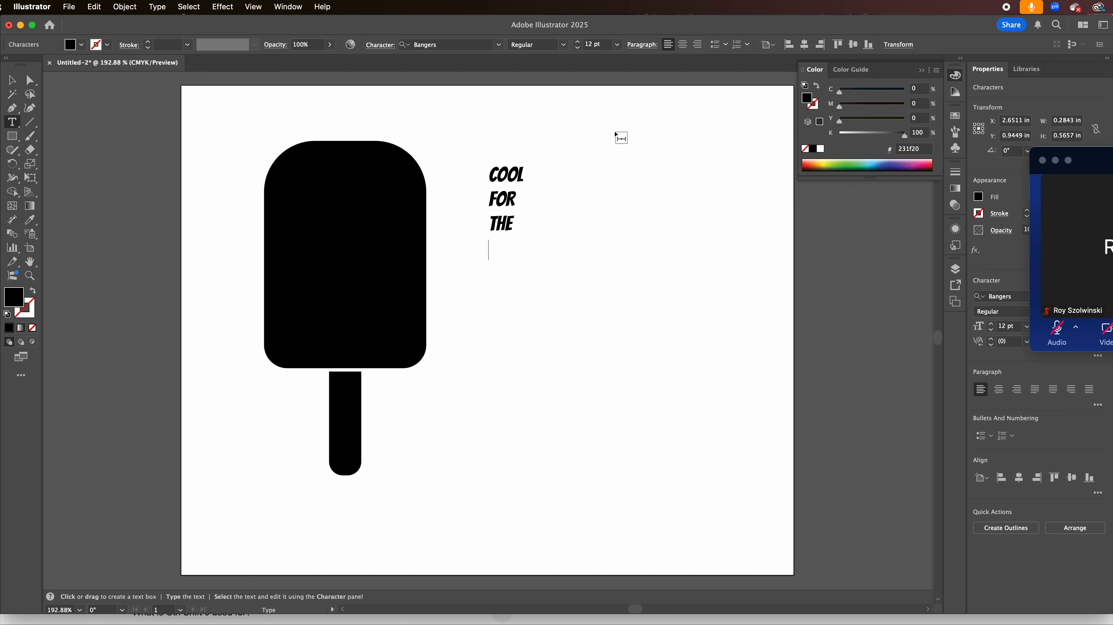
type("SUMMER")
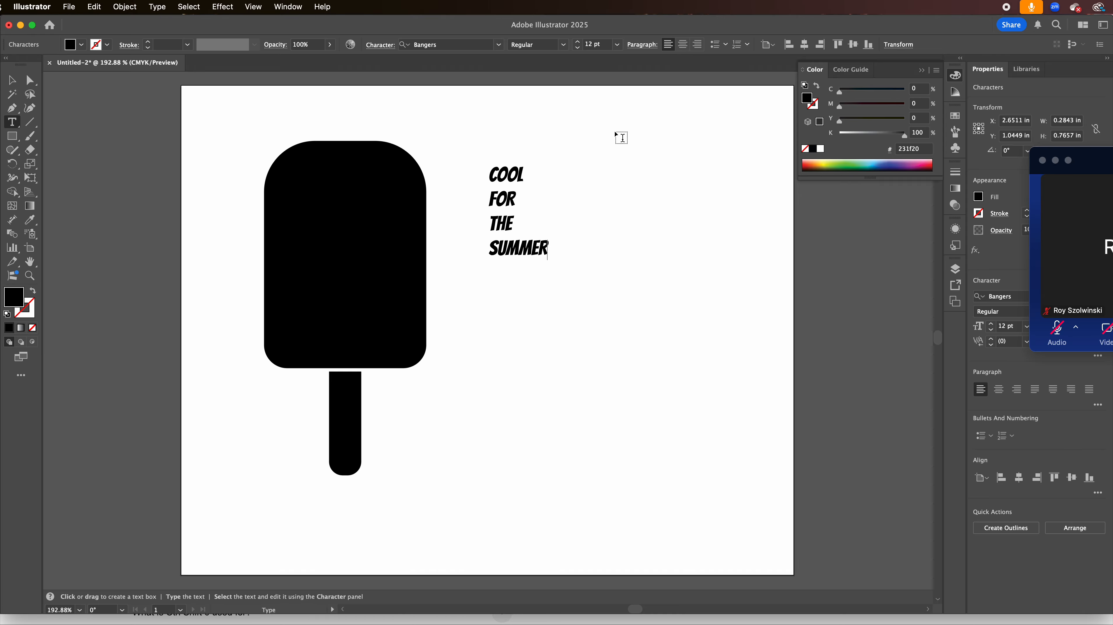
key("Escape")
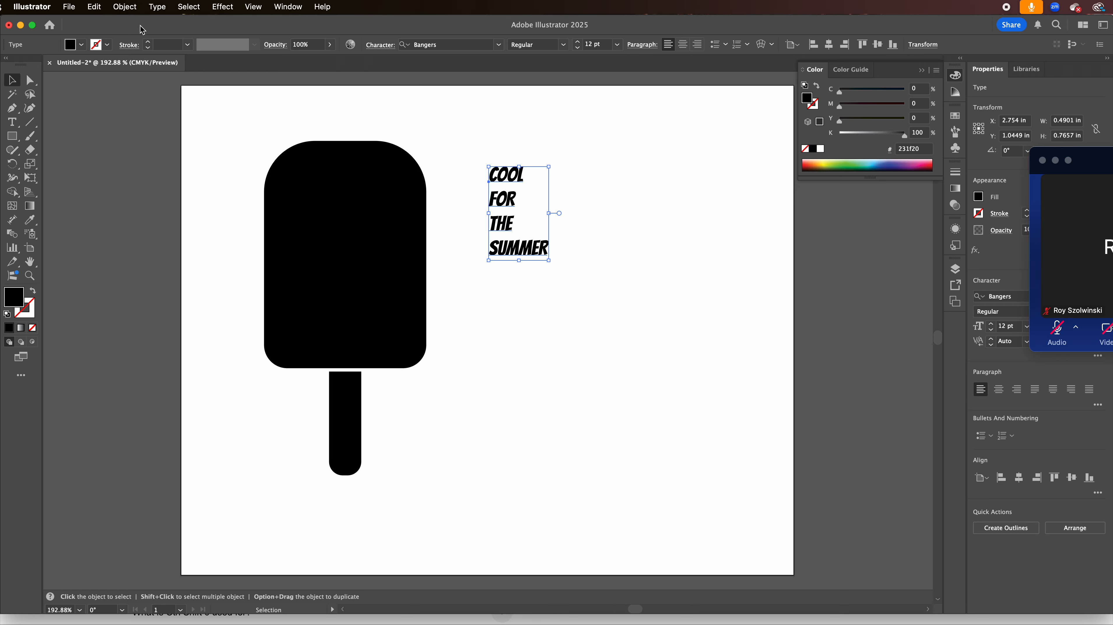
Convert the COOL FOR THE SUMMER text to outlines and ungroup it into individual letters.
left_click(157, 7)
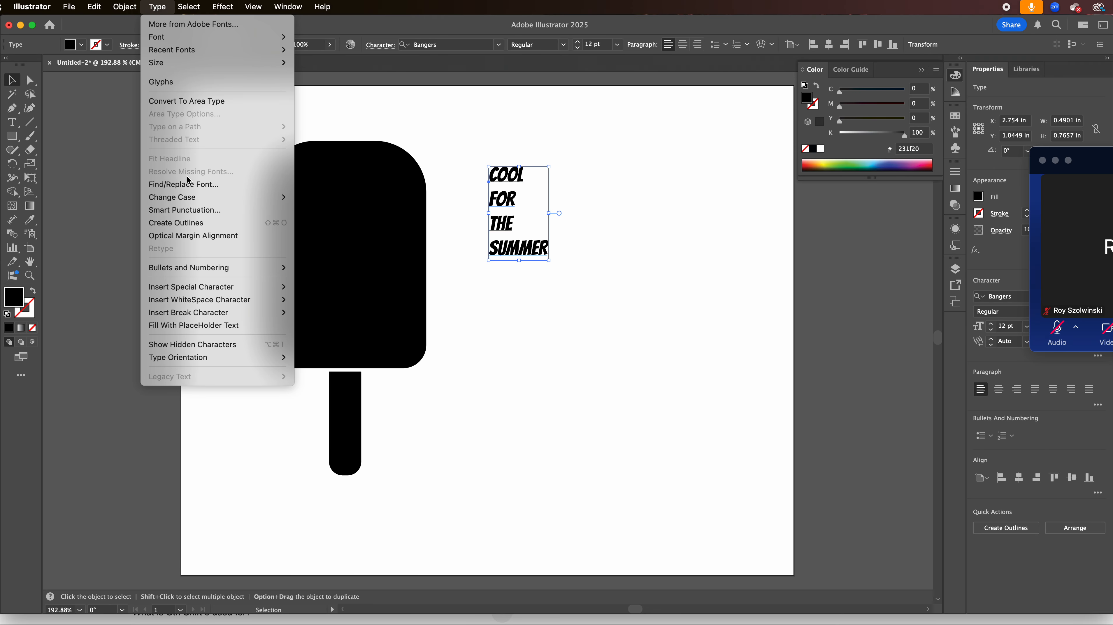
left_click(185, 225)
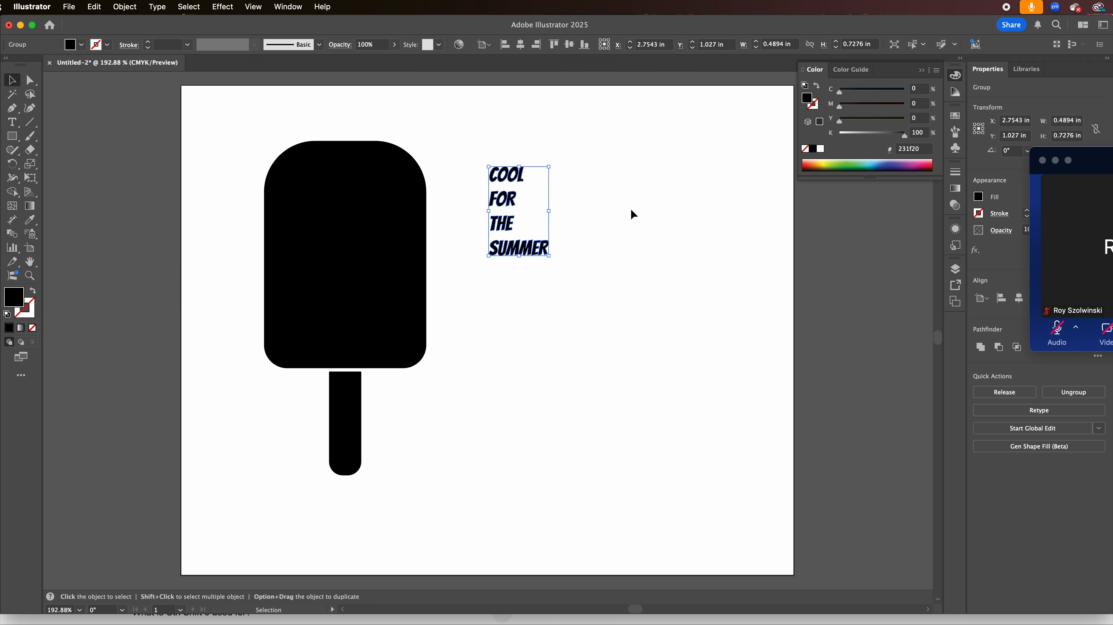
left_click(131, 8)
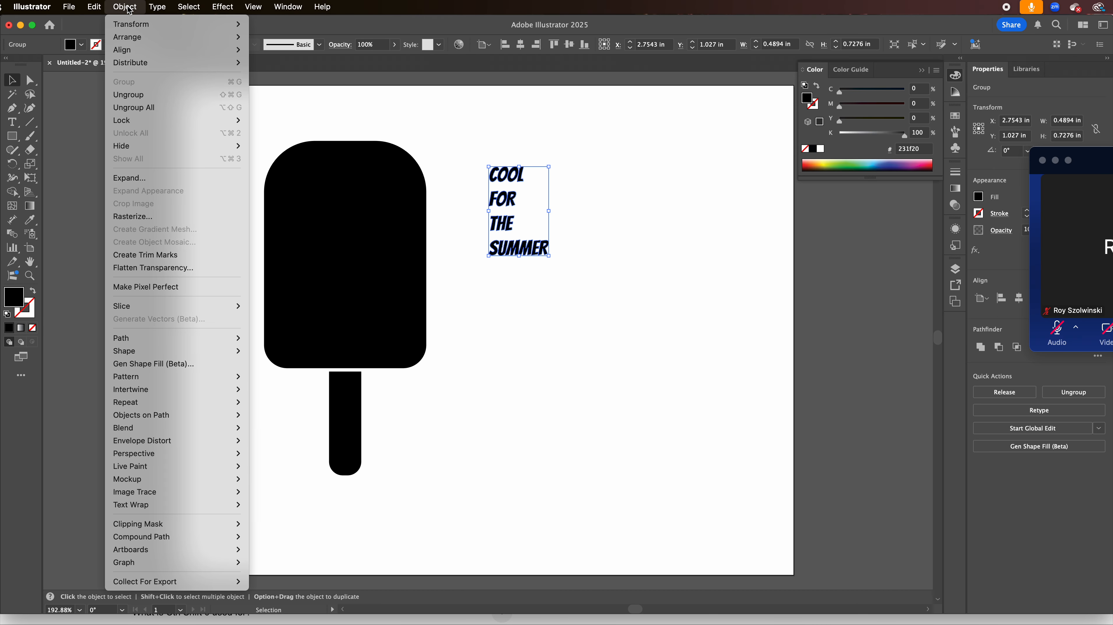
left_click(145, 100)
left_click(587, 232)
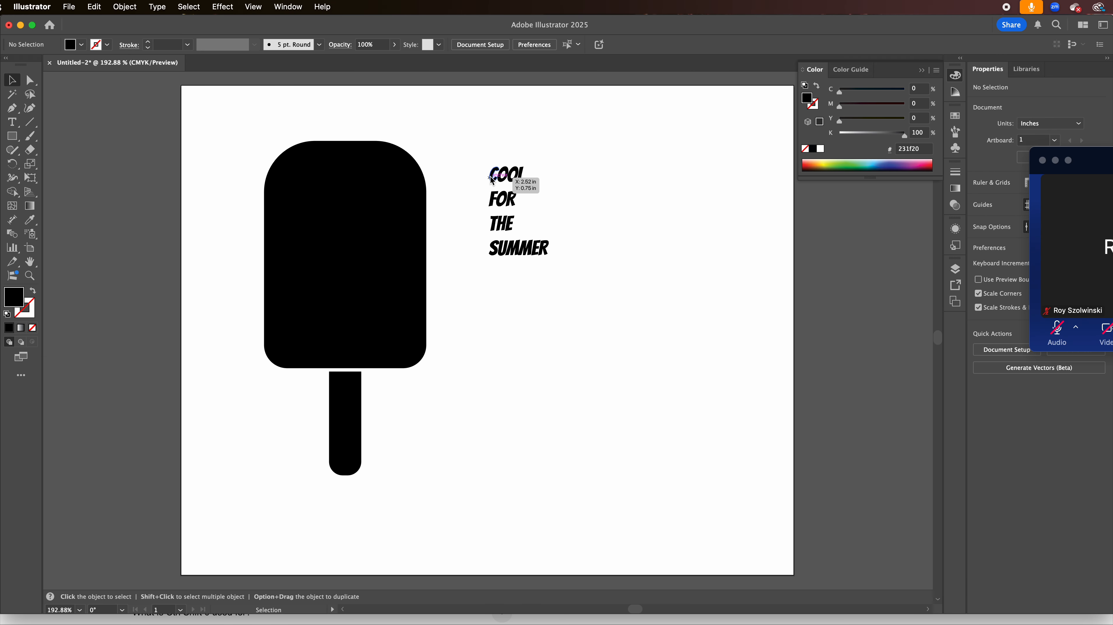
Select individual letters in COOL, FOR and THE to check that each one is a separate object.
left_click(493, 177)
left_click(514, 183)
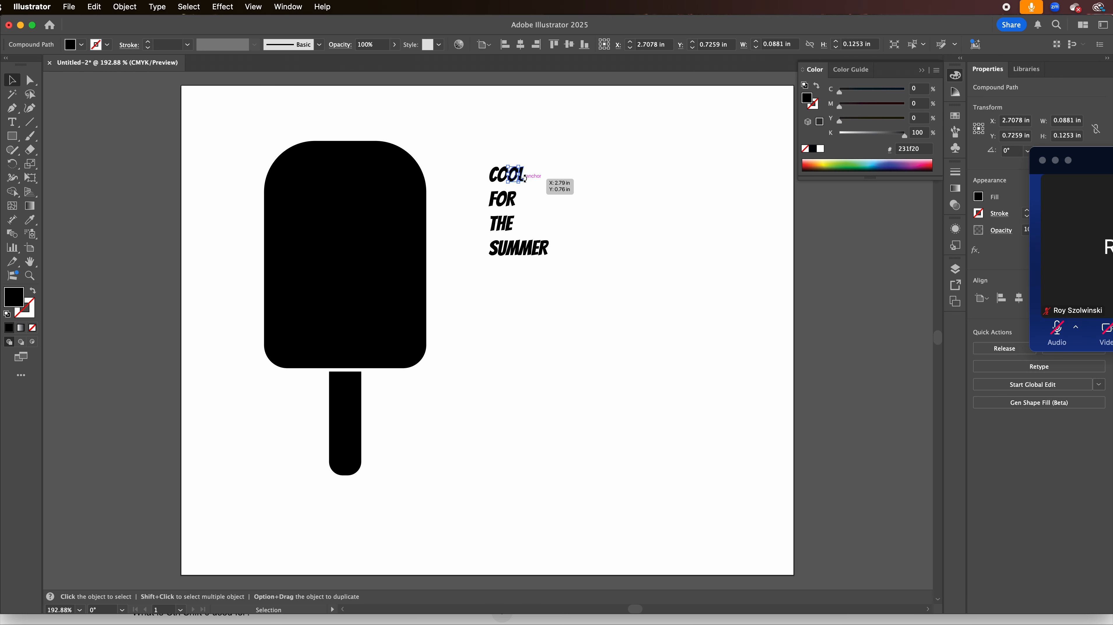
left_click(504, 204)
left_click_drag(504, 204, 511, 228)
left_click(493, 223)
left_click(510, 224)
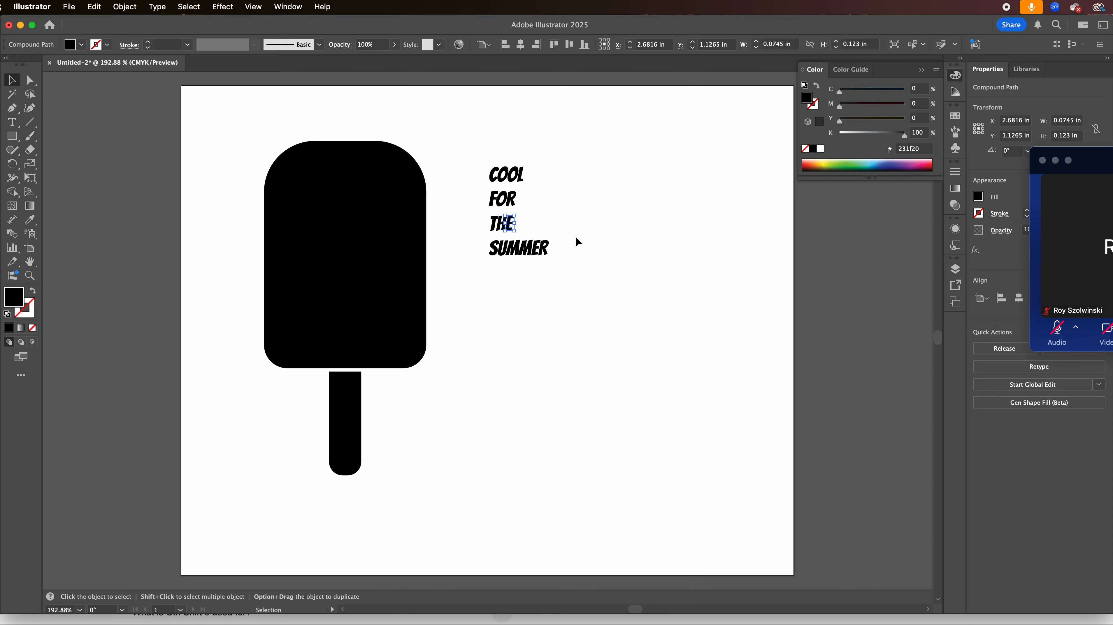
left_click(563, 178)
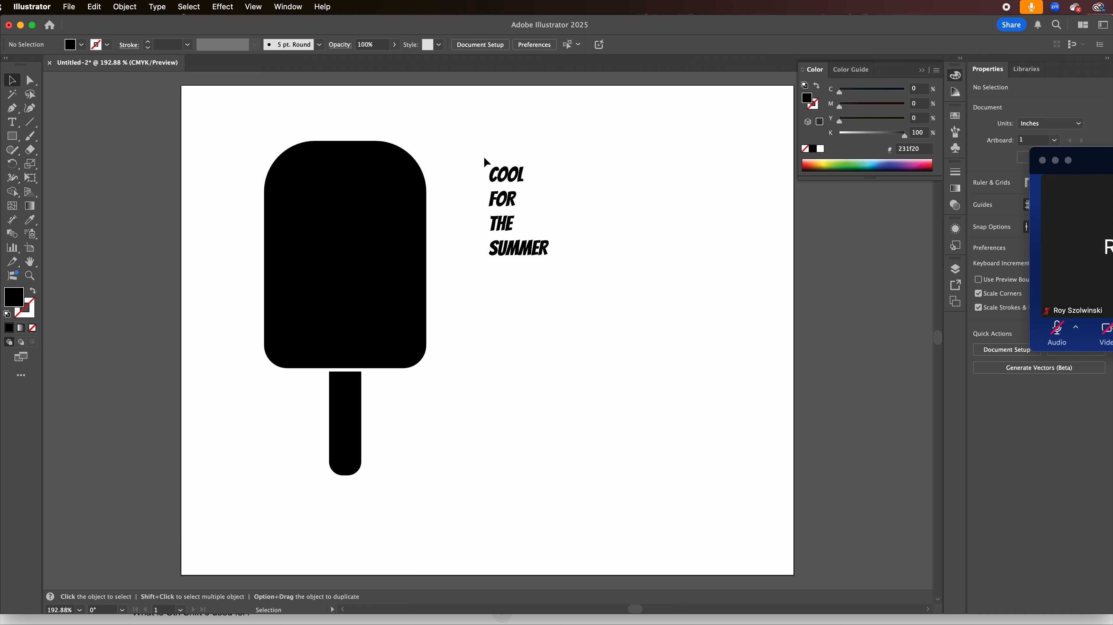
Group the letters of COOL into one word group and the letters of FOR into another.
left_click_drag(483, 157, 532, 180)
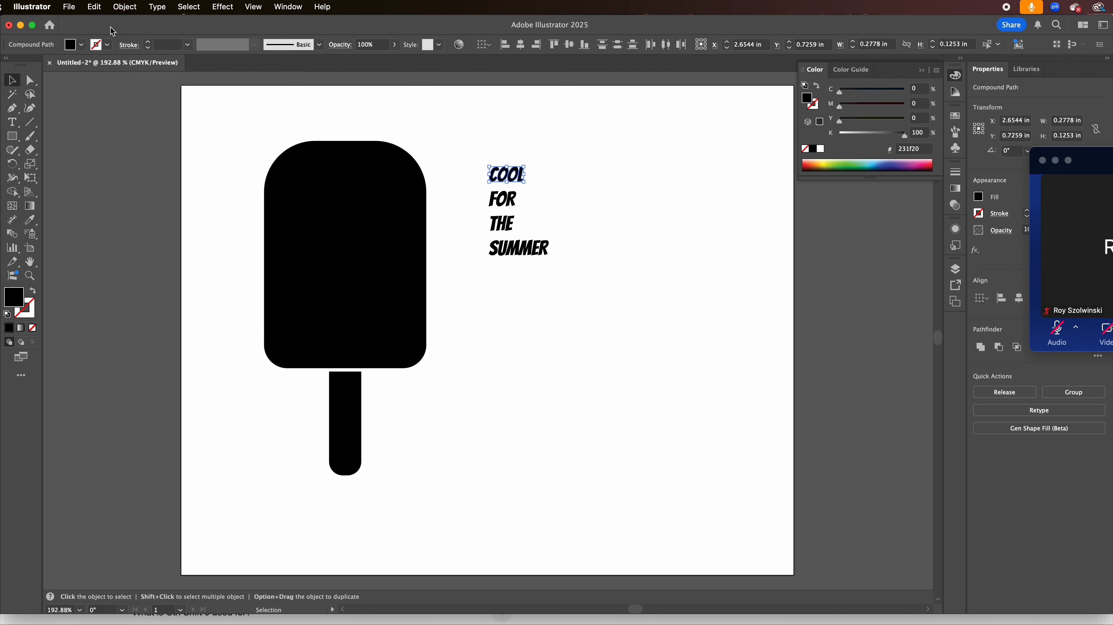
left_click(124, 6)
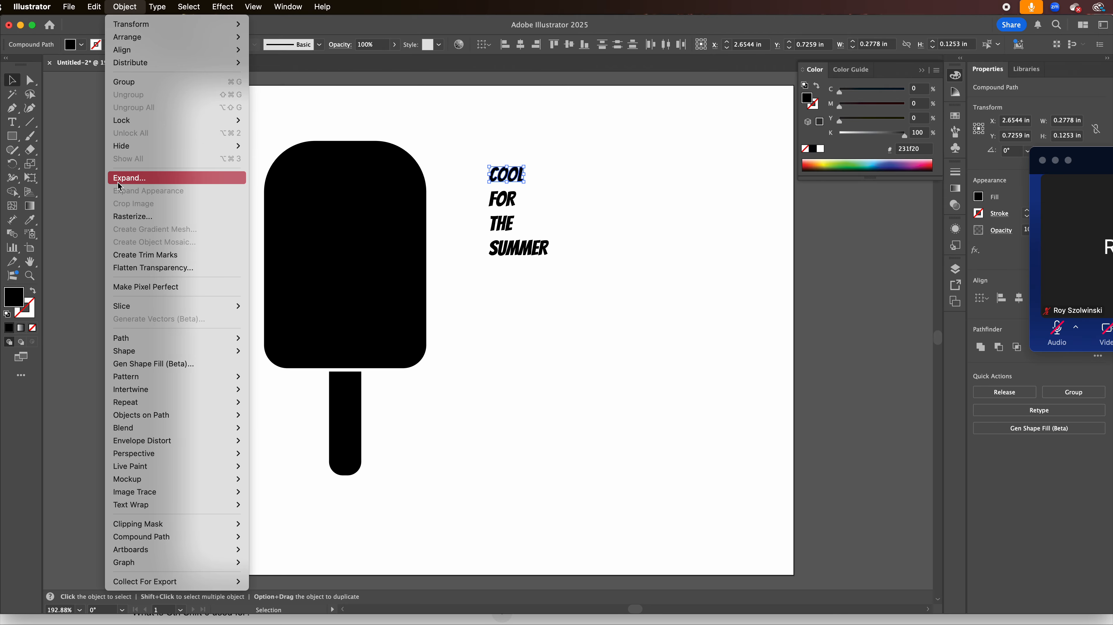
left_click(174, 82)
left_click(491, 210)
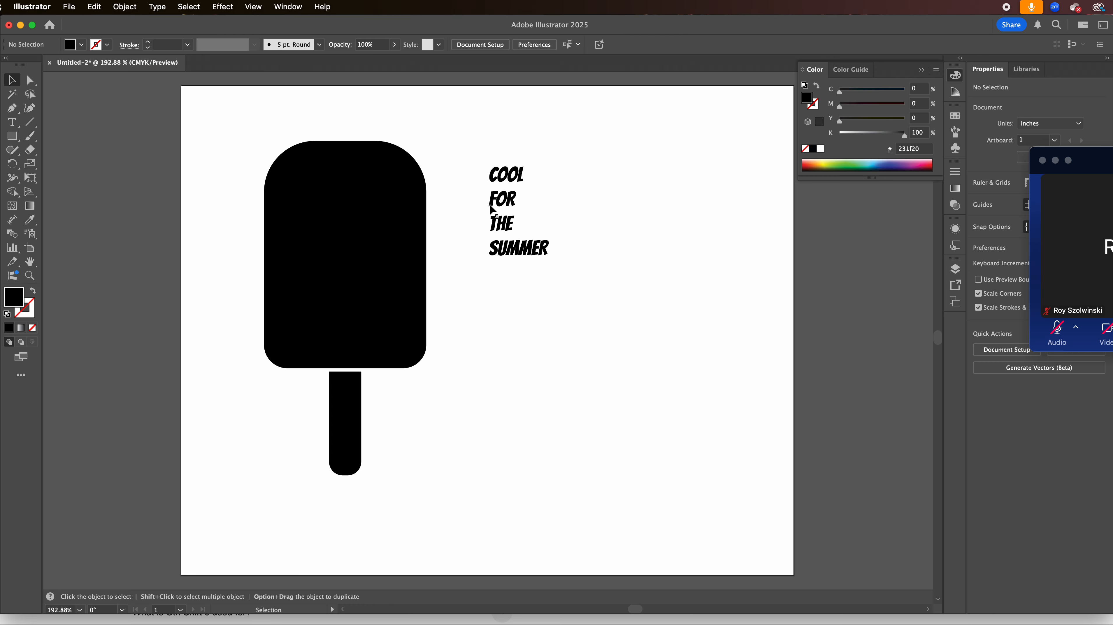
left_click_drag(525, 200, 526, 200)
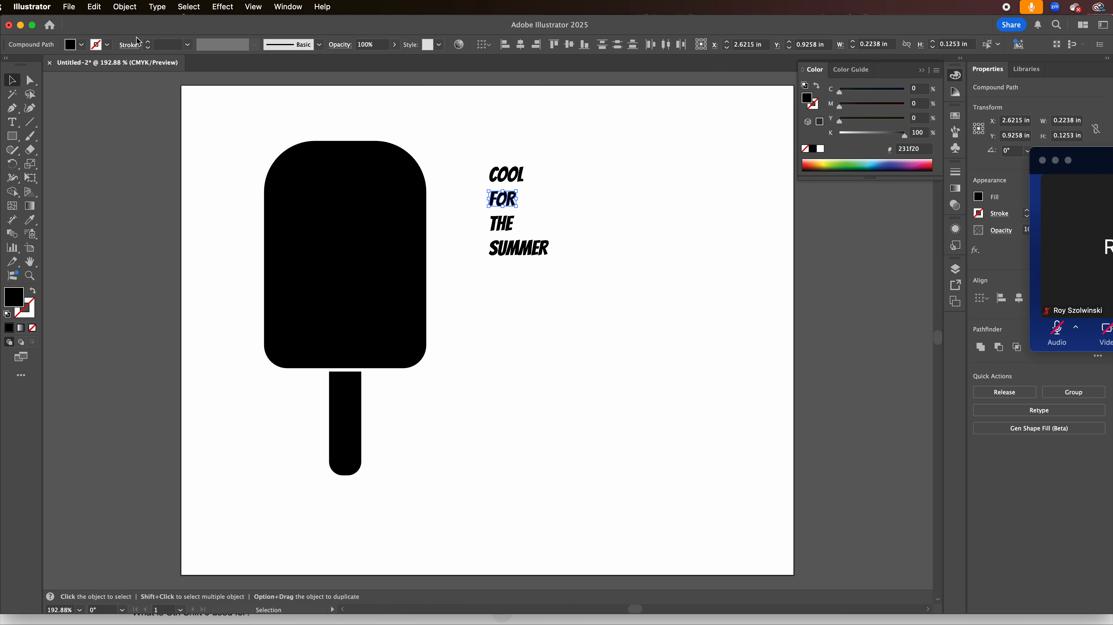
left_click(126, 7)
left_click(138, 82)
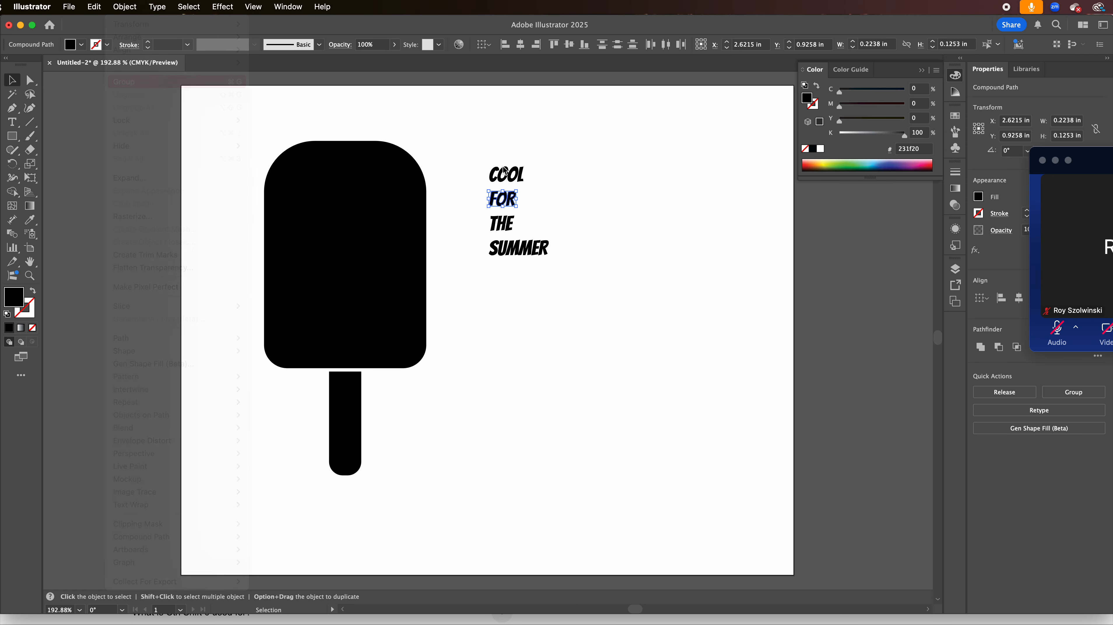
Group the letters of THE into one word group and the letters of SUMMER into another.
left_click(471, 223)
left_click_drag(471, 219, 517, 226)
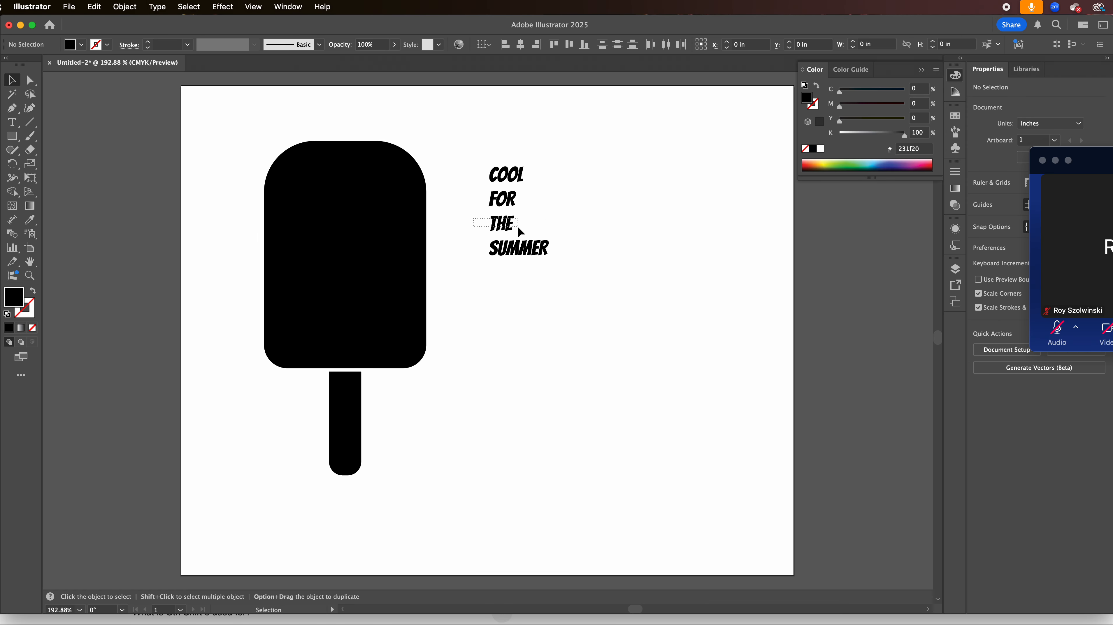
left_click(126, 7)
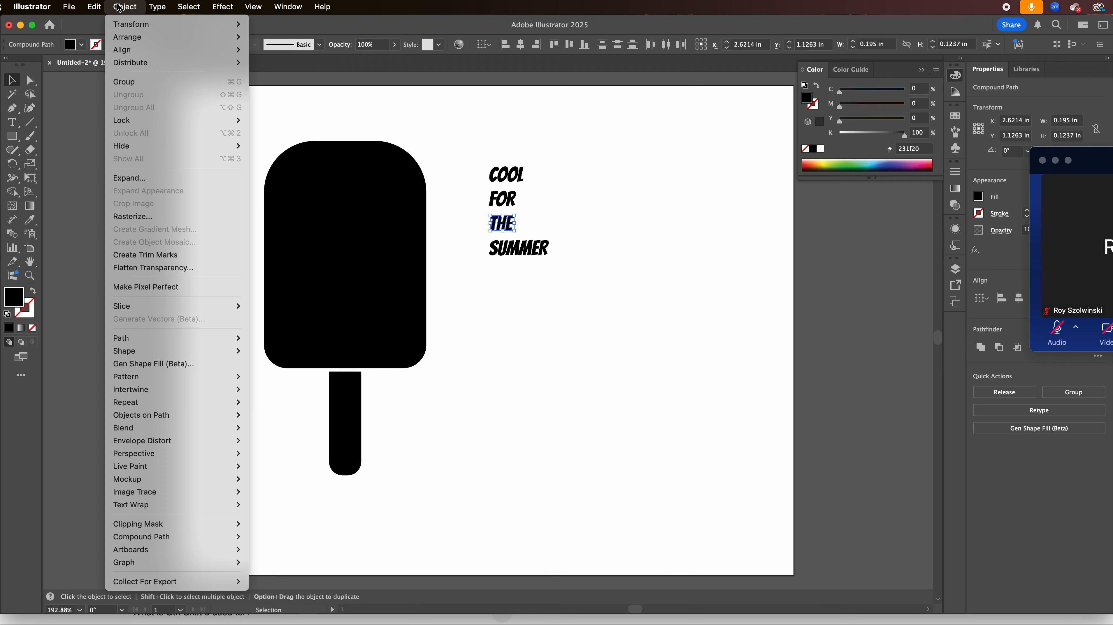
left_click(141, 83)
left_click_drag(561, 256, 475, 238)
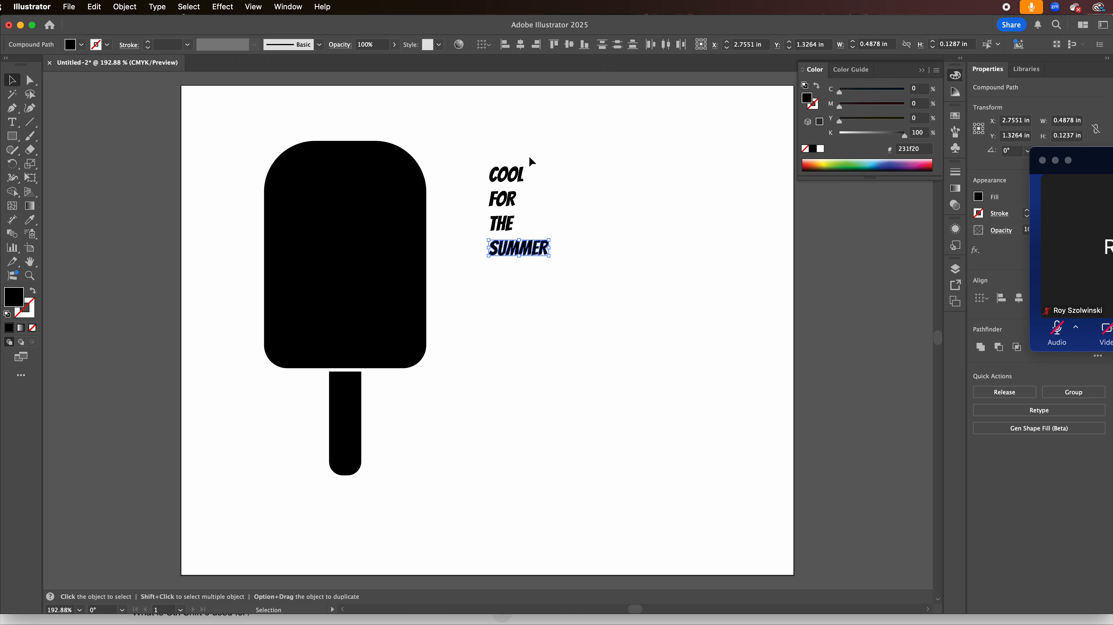
left_click(125, 7)
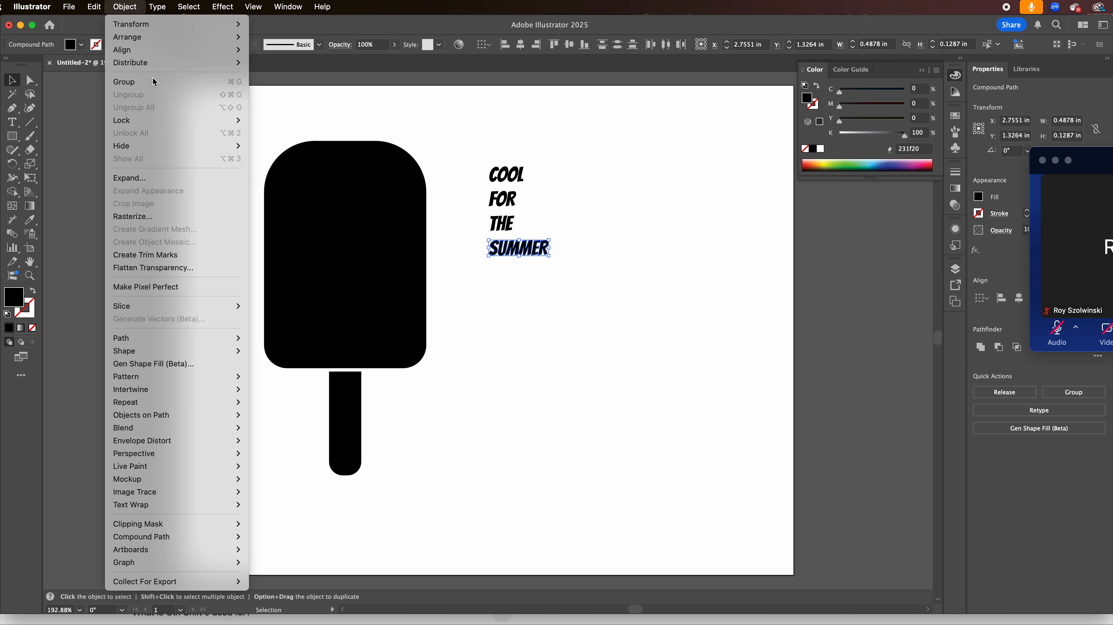
left_click(144, 82)
left_click(643, 254)
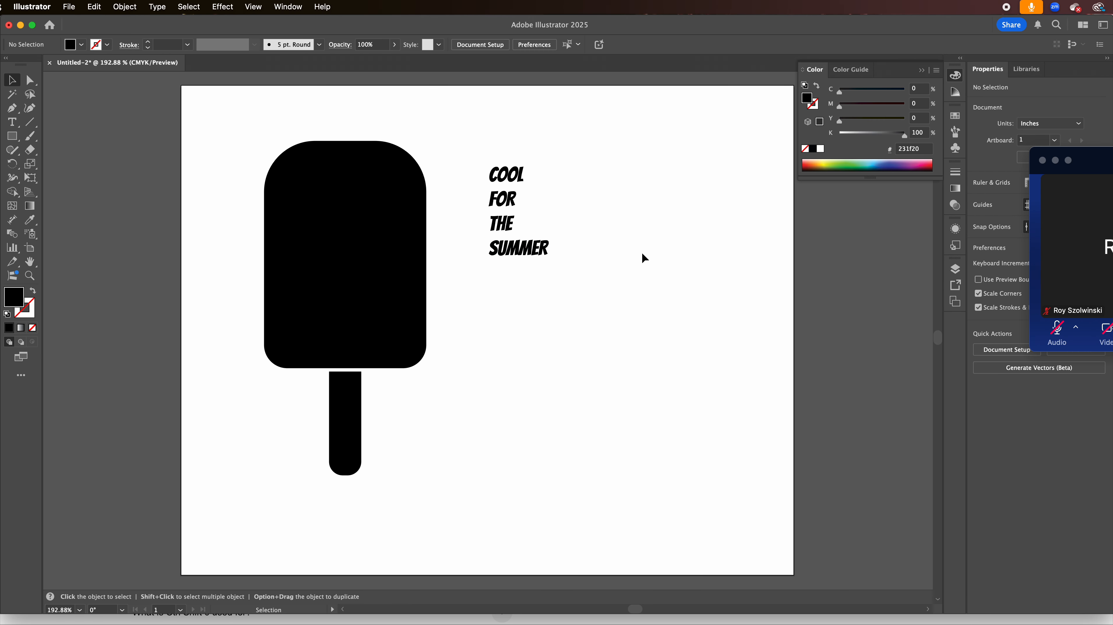
Select the COOL, THE and SUMMER lettering in turn to check that each word is a single group.
left_click(499, 176)
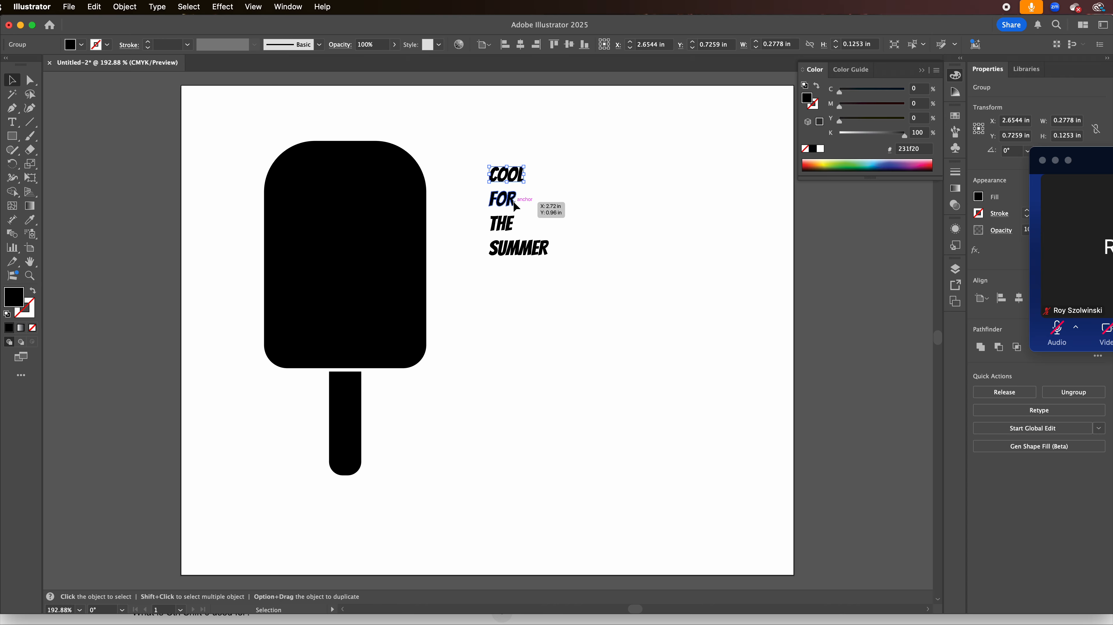
left_click(502, 224)
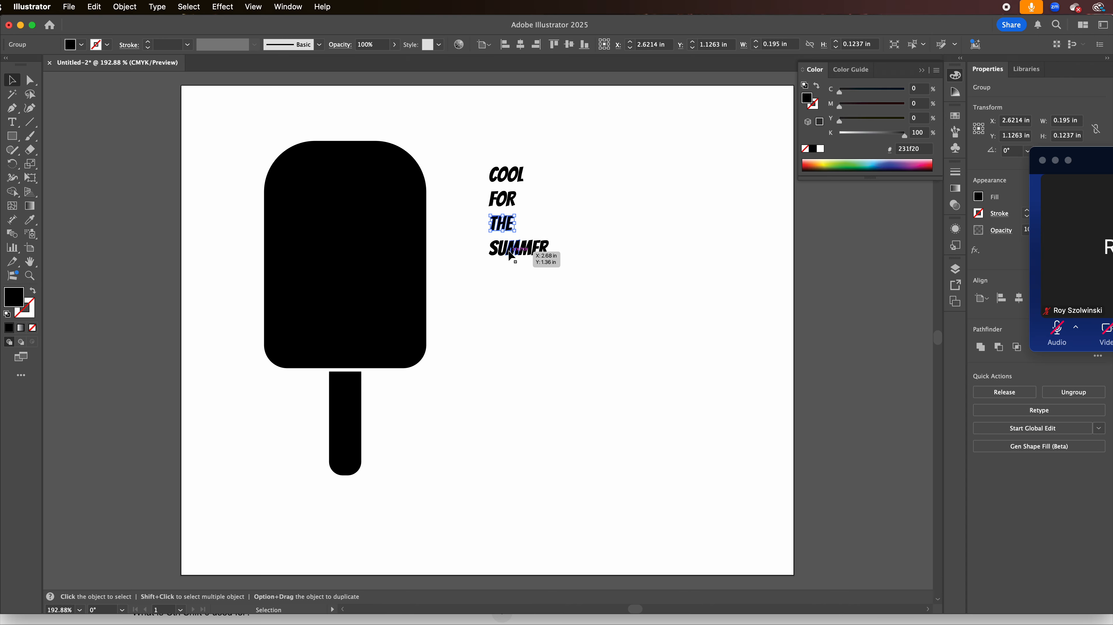
left_click(508, 251)
left_click(508, 177)
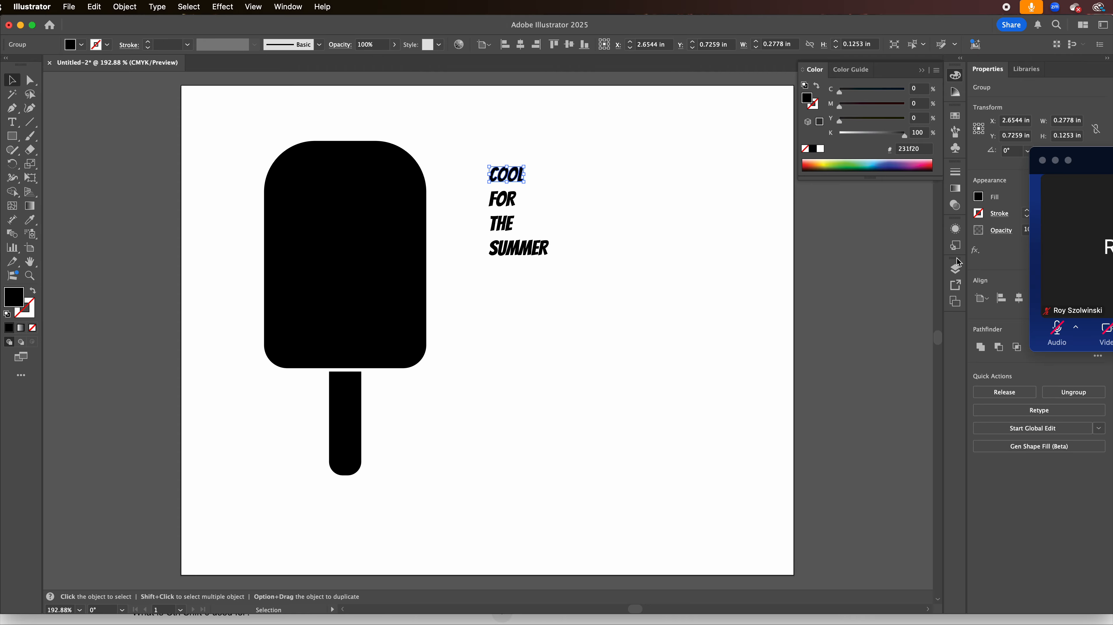
Move the popsicle body and stick above all the word groups in Layer 1's stacking order.
left_click(954, 268)
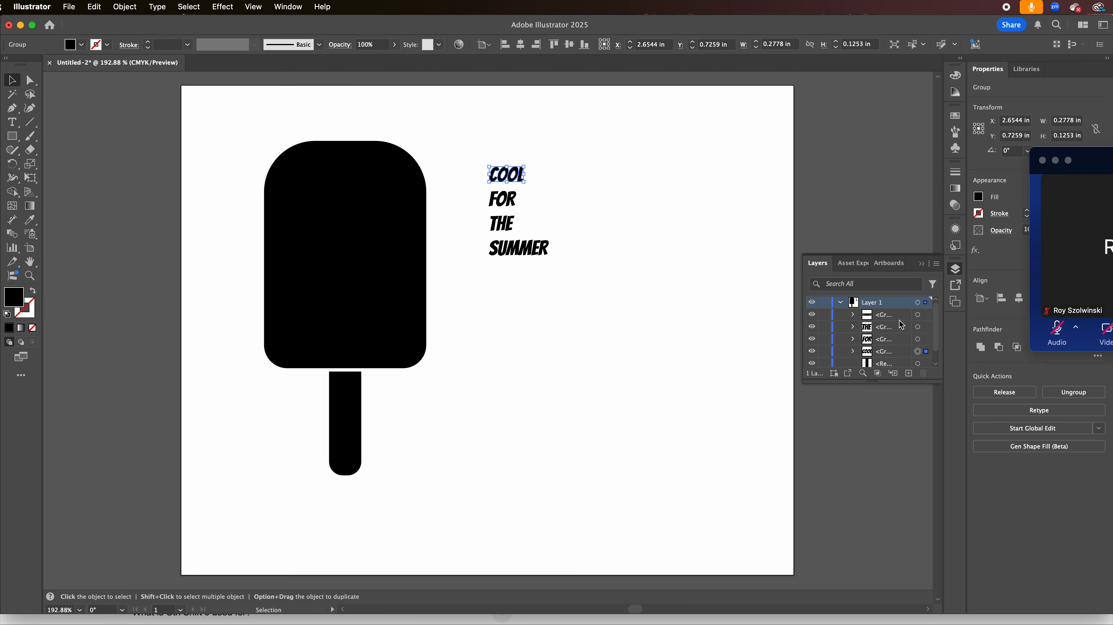
scroll(891, 333, "down", 1)
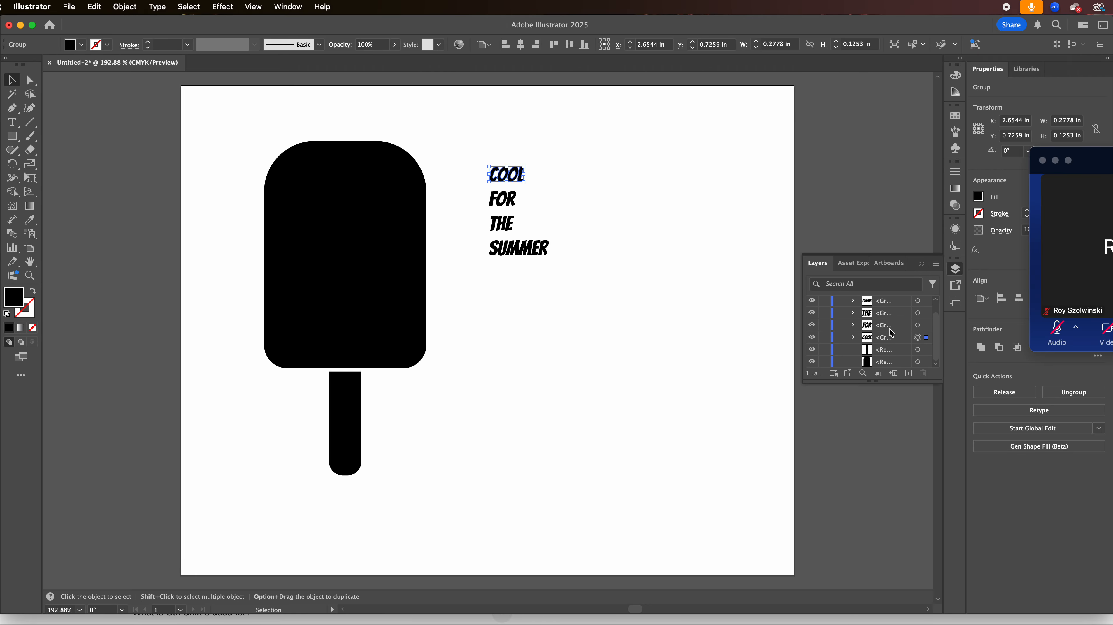
left_click(884, 354)
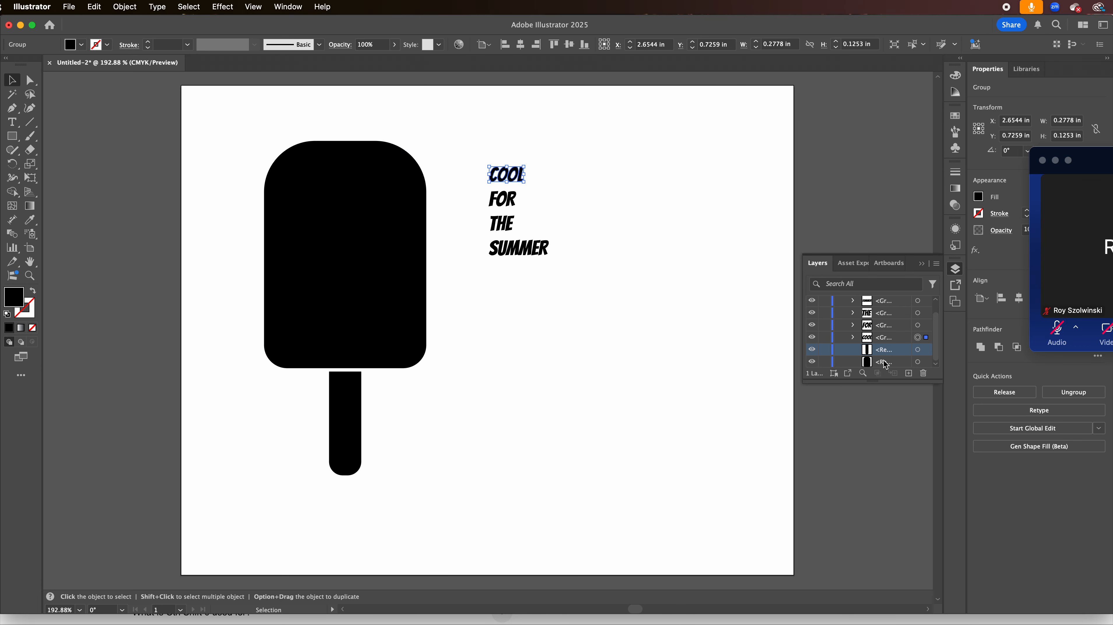
left_click_drag(887, 366, 887, 310)
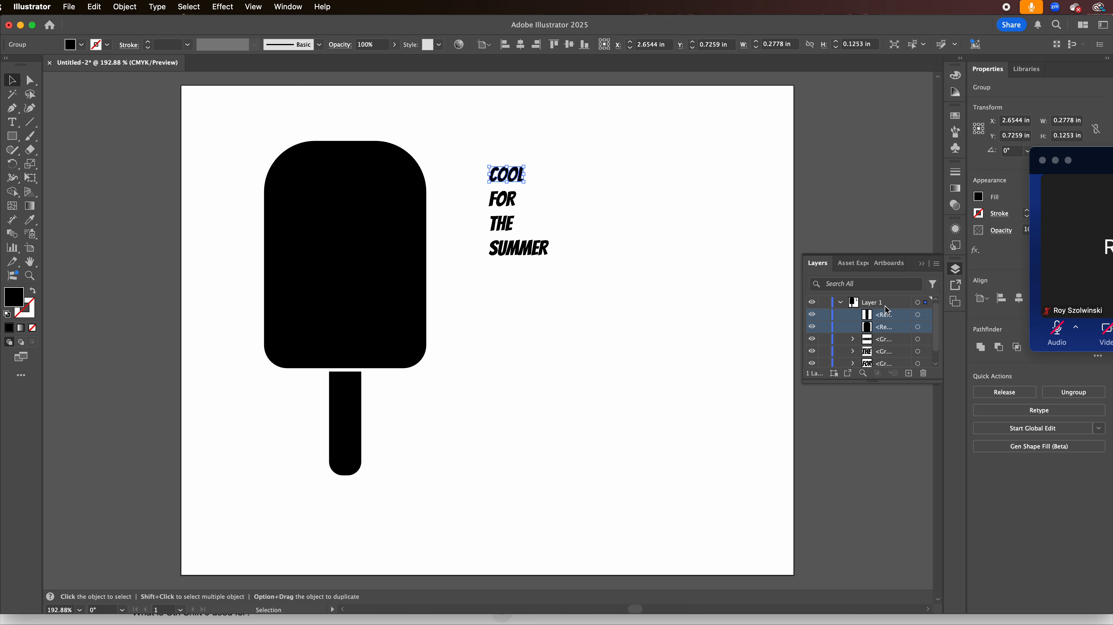
left_click(580, 209)
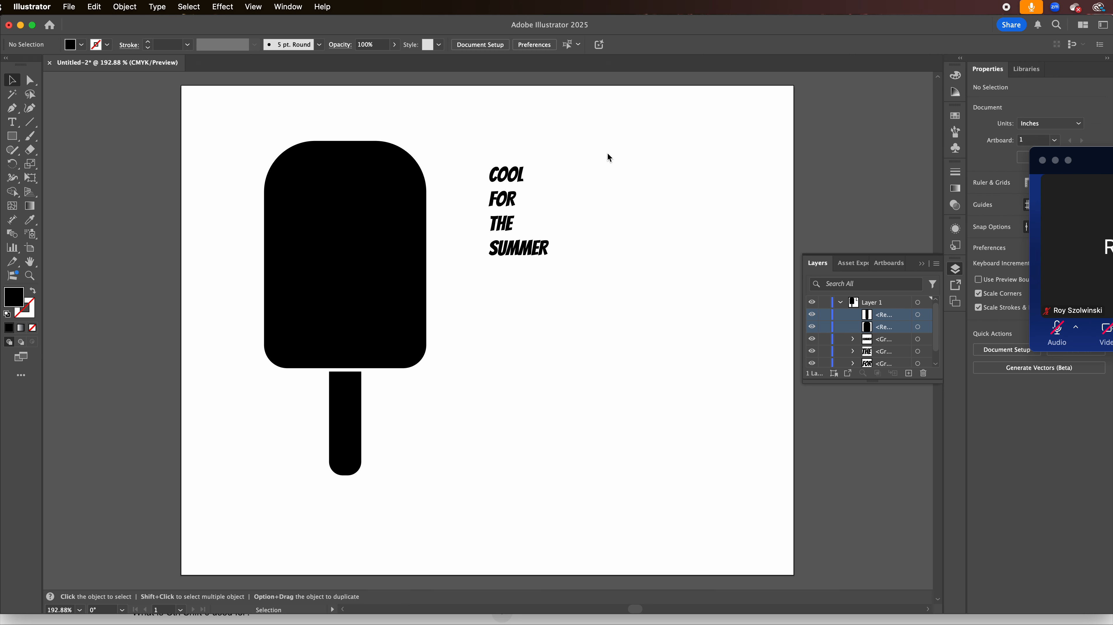
Apply an envelope distort mesh with 4 rows and 4 columns to the COOL group.
left_click(502, 180)
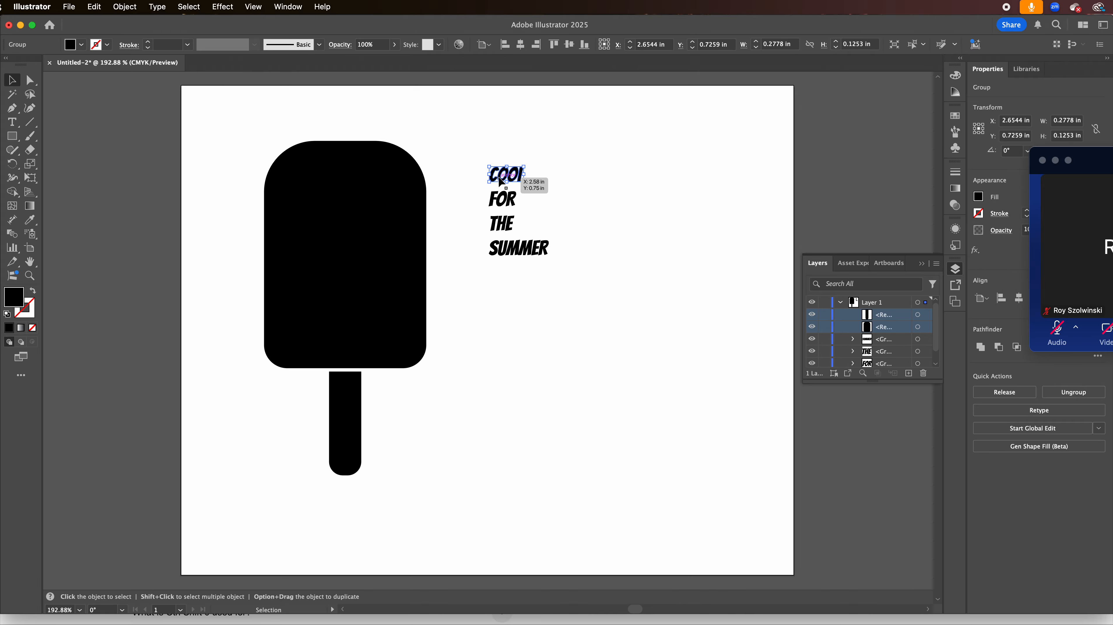
left_click(132, 6)
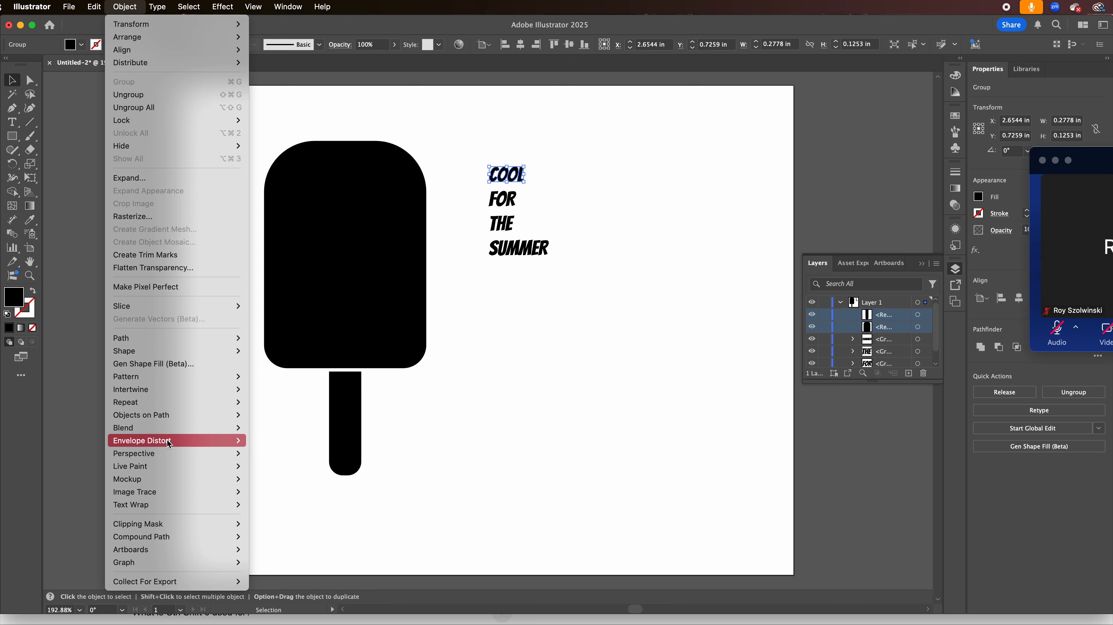
mouse_move(169, 443)
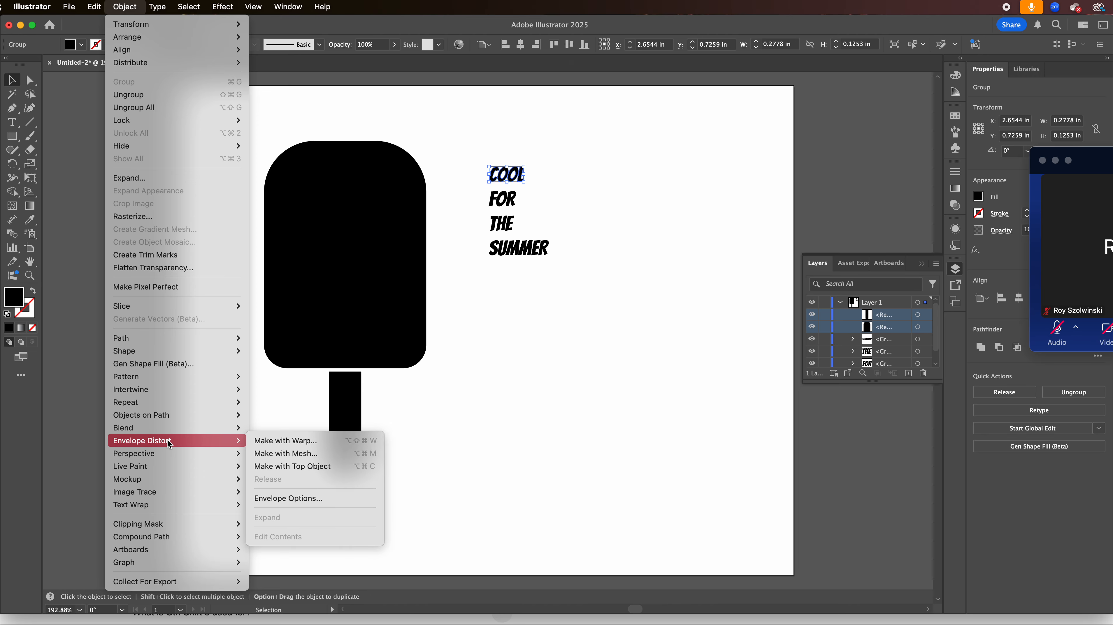
left_click(316, 453)
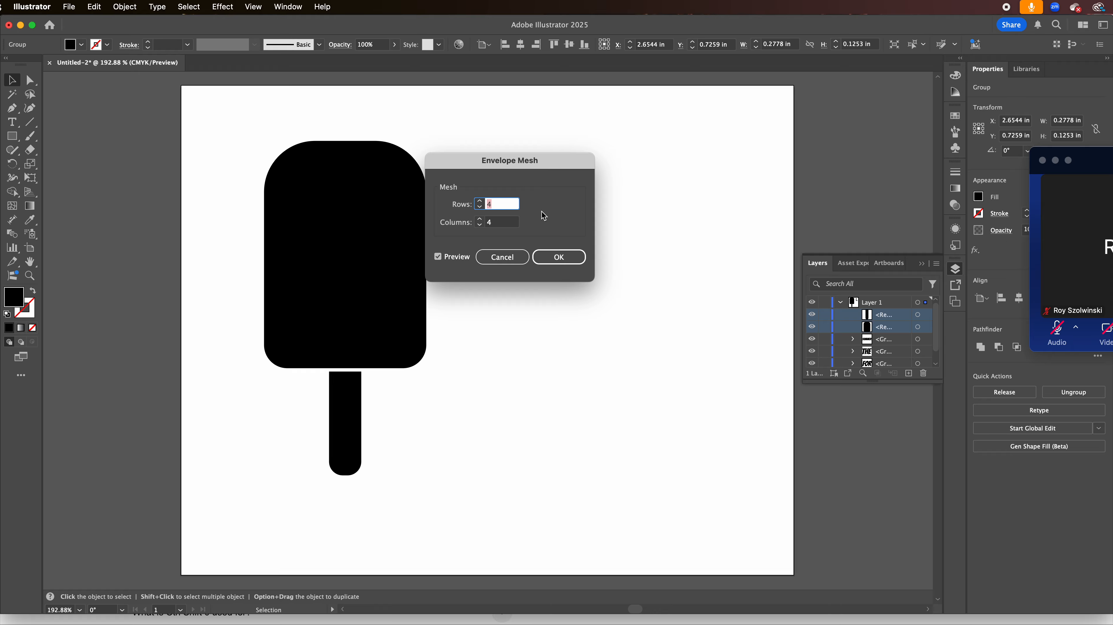
left_click(559, 260)
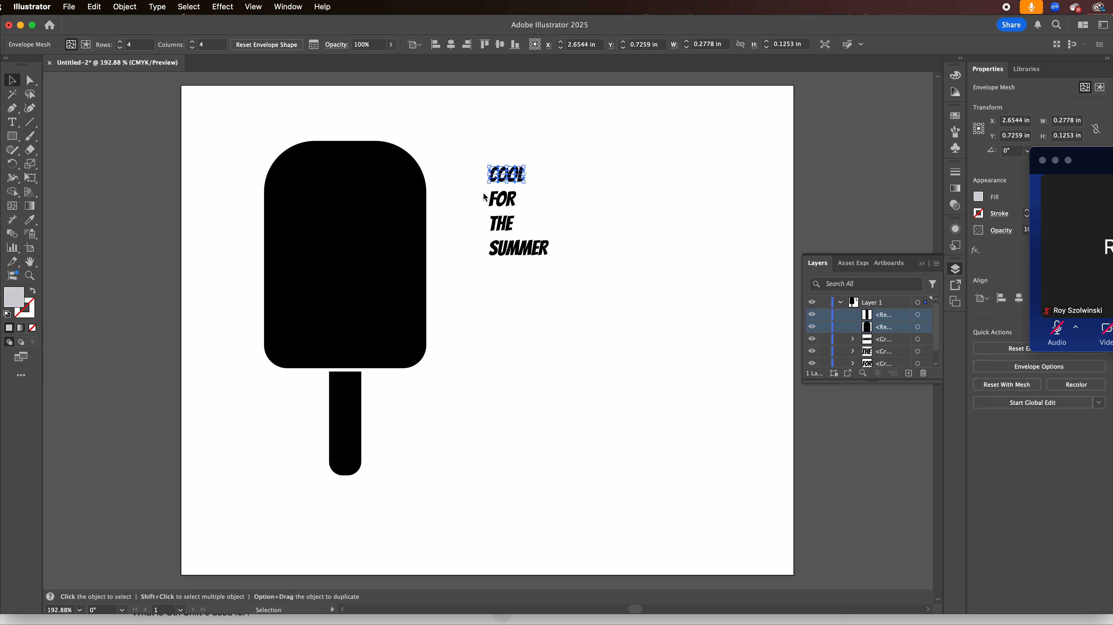
Apply an envelope distort mesh with 4 rows and 4 columns to the FOR group.
left_click(512, 200)
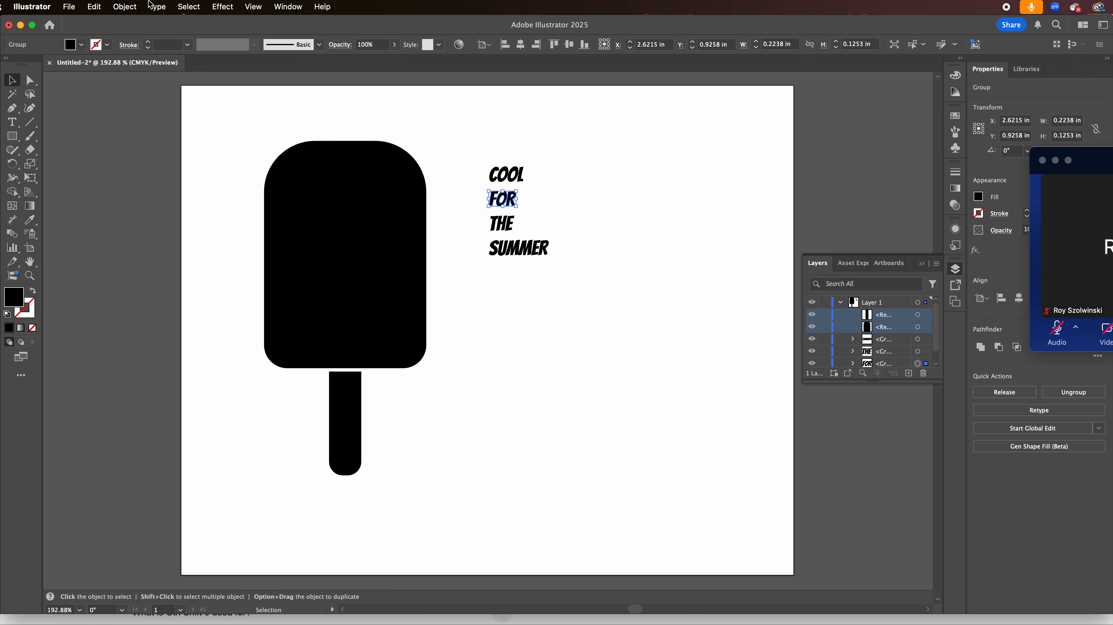
left_click(125, 6)
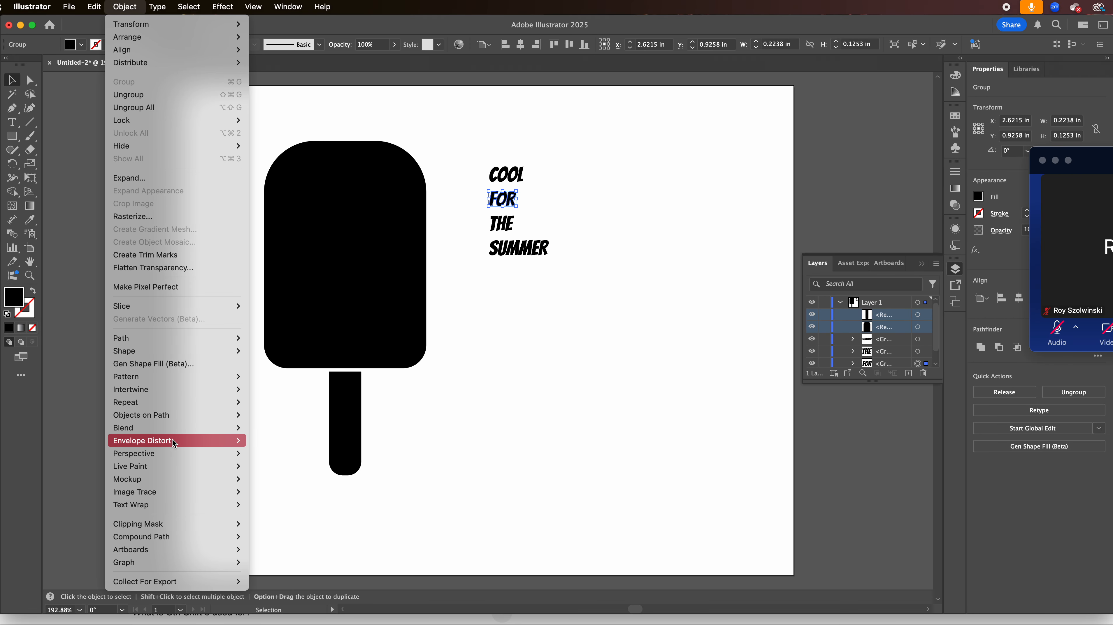
mouse_move(172, 440)
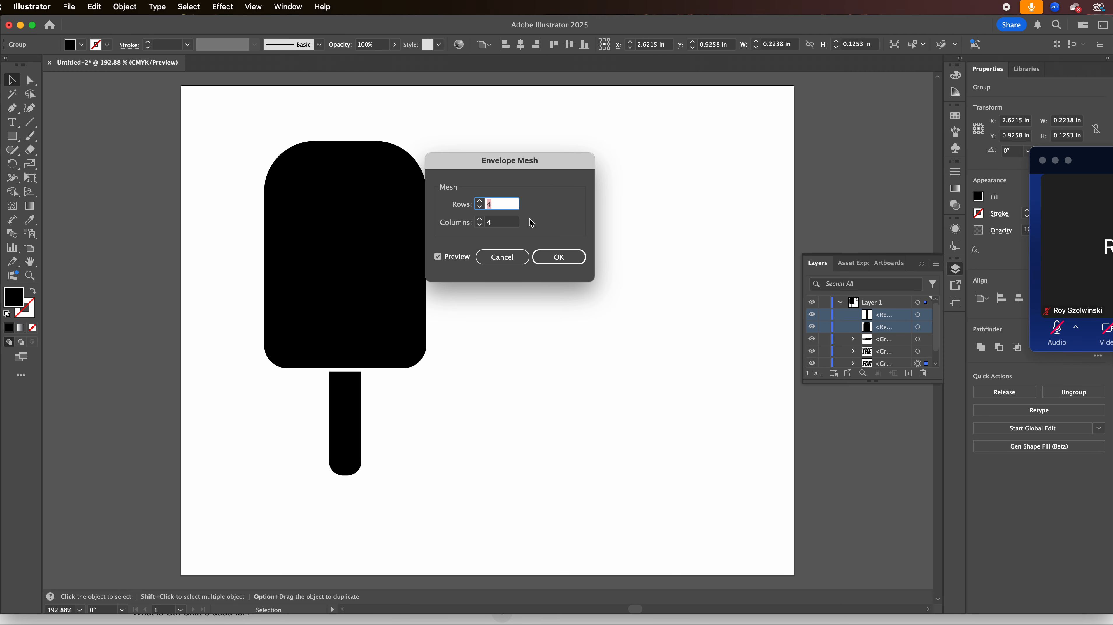
left_click(559, 256)
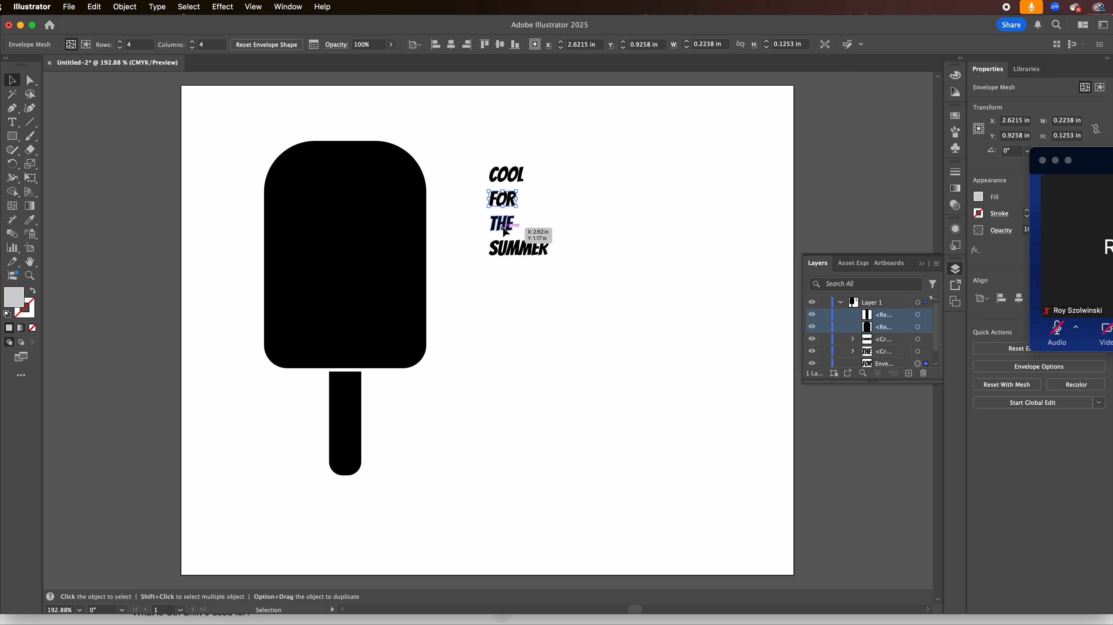
Apply an envelope distort mesh with 4 rows and 4 columns to the THE group.
left_click(504, 227)
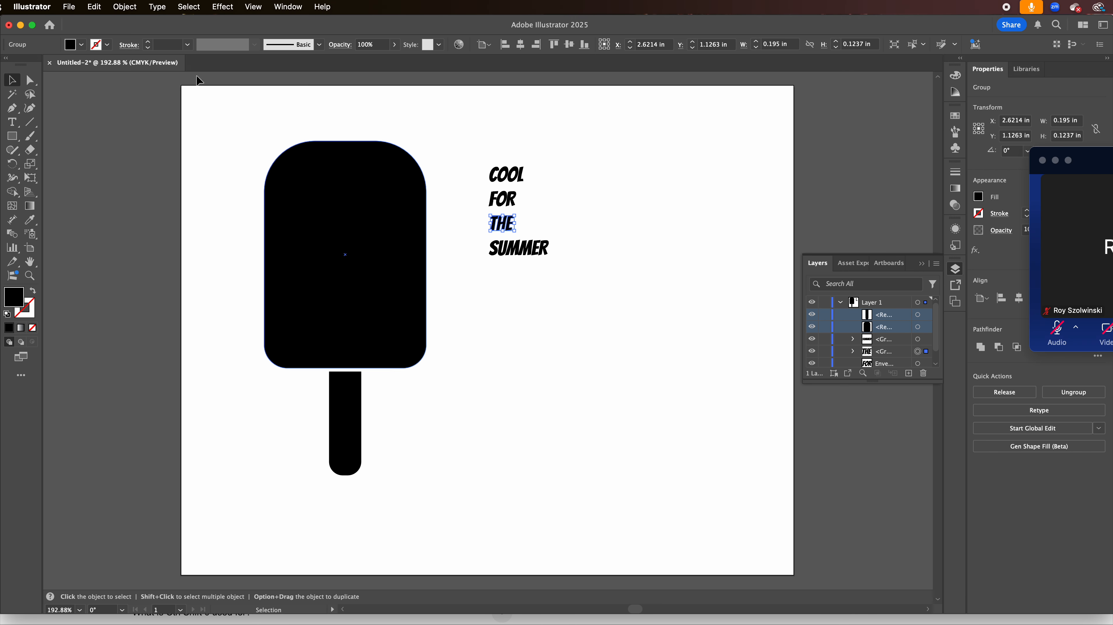
left_click(119, 6)
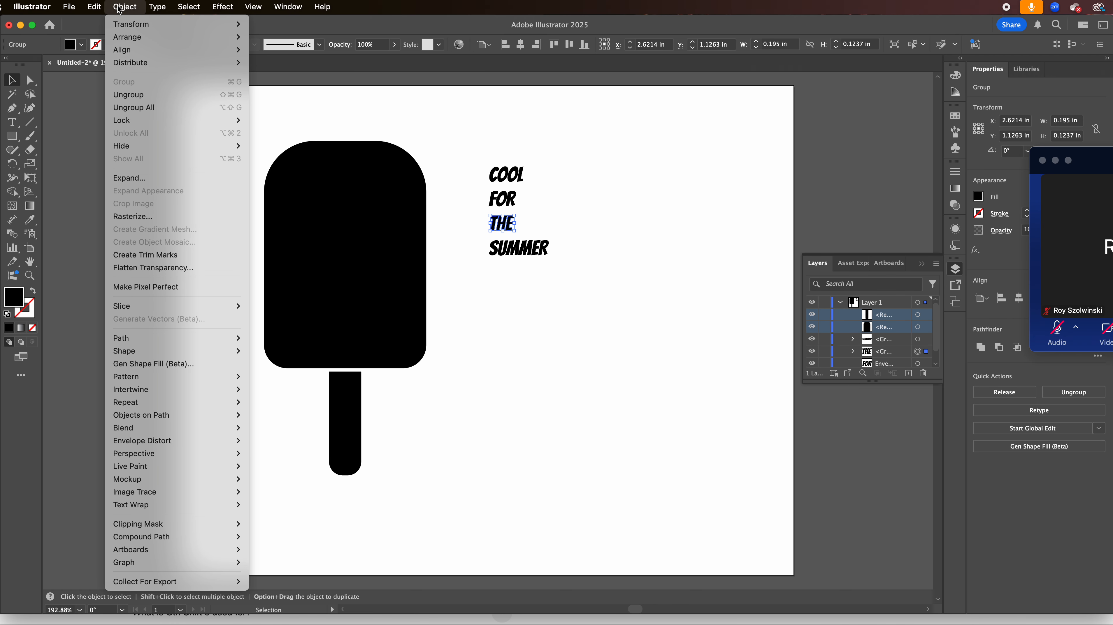
mouse_move(156, 442)
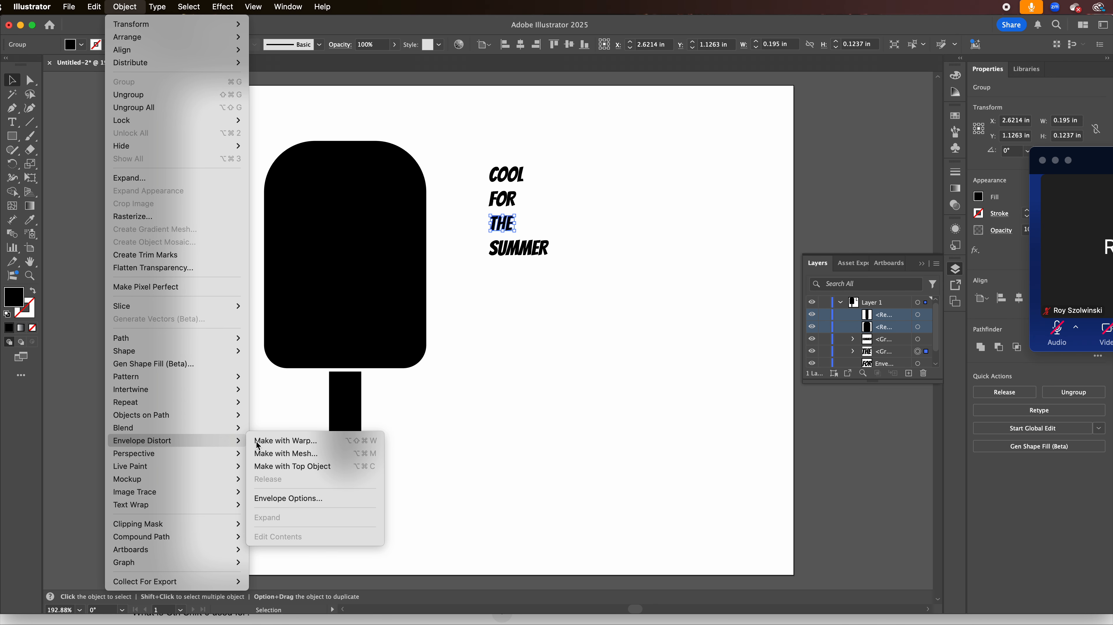
left_click(285, 454)
left_click(561, 258)
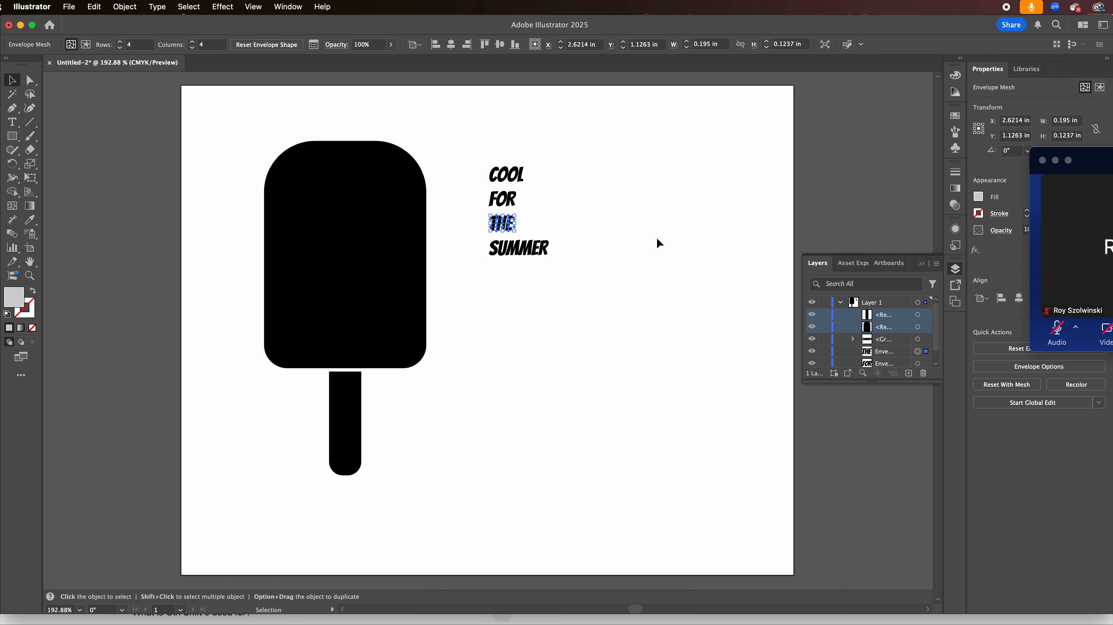
Apply an envelope distort mesh with 4 rows and 4 columns to the SUMMER group, leaving nothing selected.
left_click(545, 249)
left_click(129, 7)
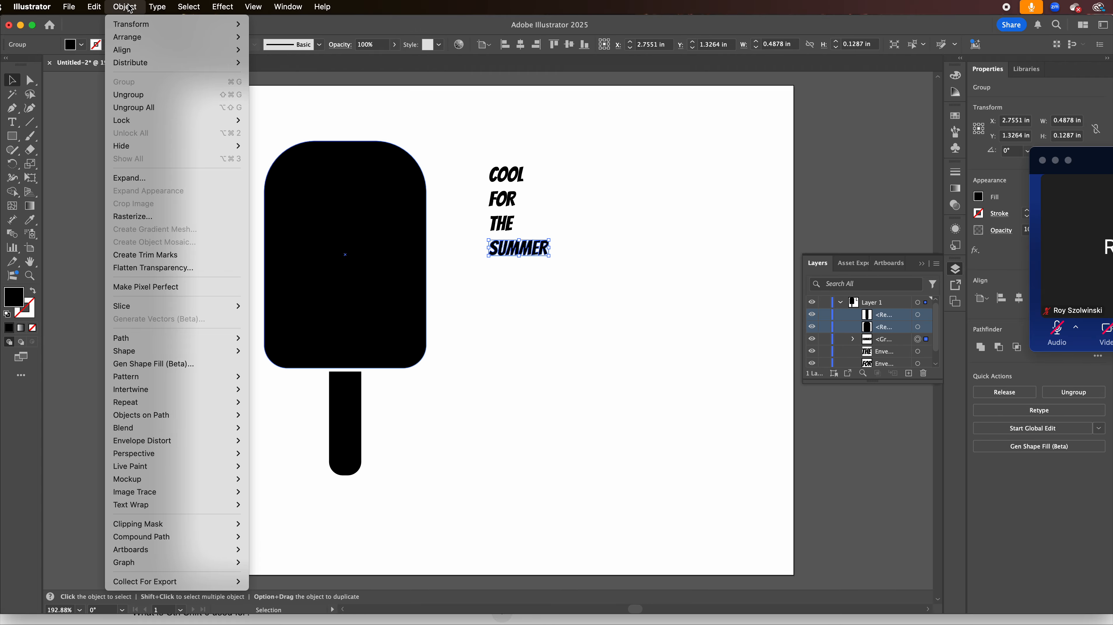
mouse_move(156, 441)
left_click(311, 454)
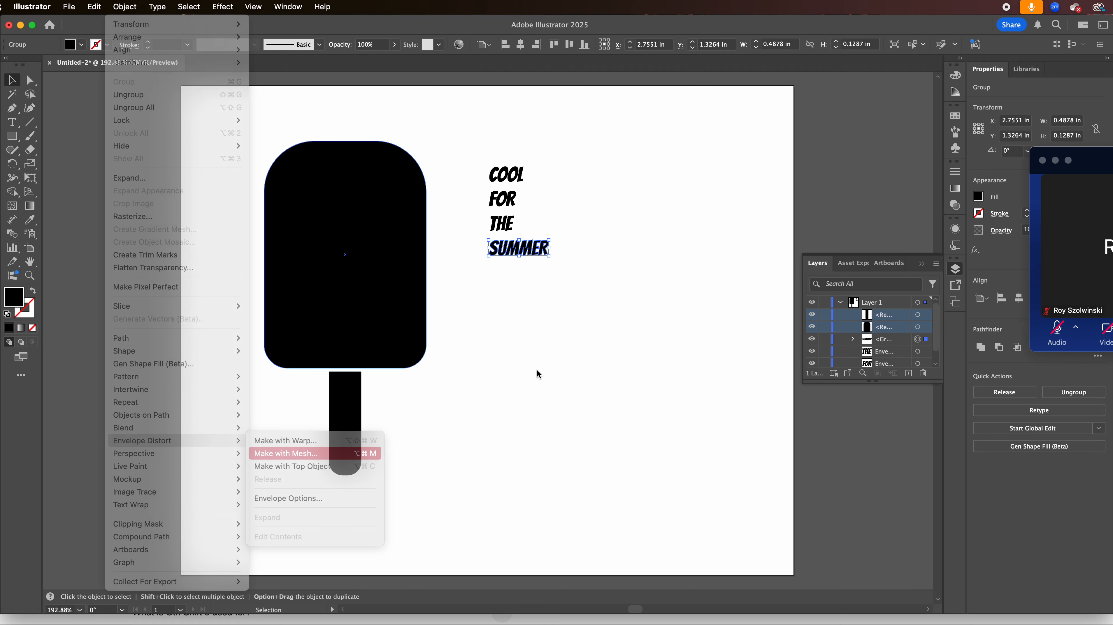
left_click(562, 257)
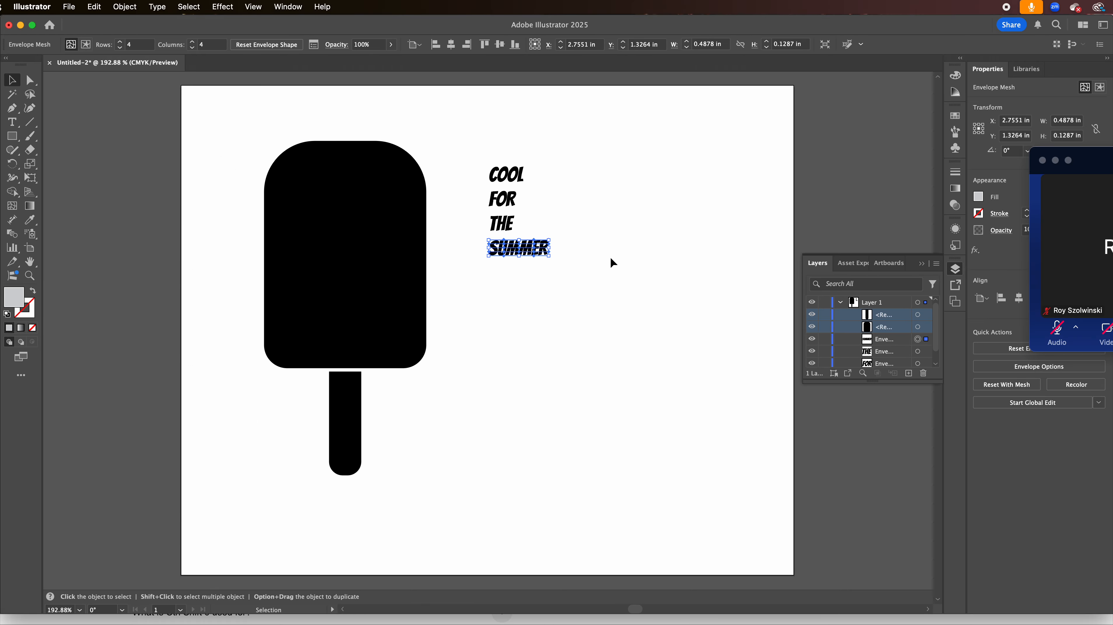
left_click(622, 289)
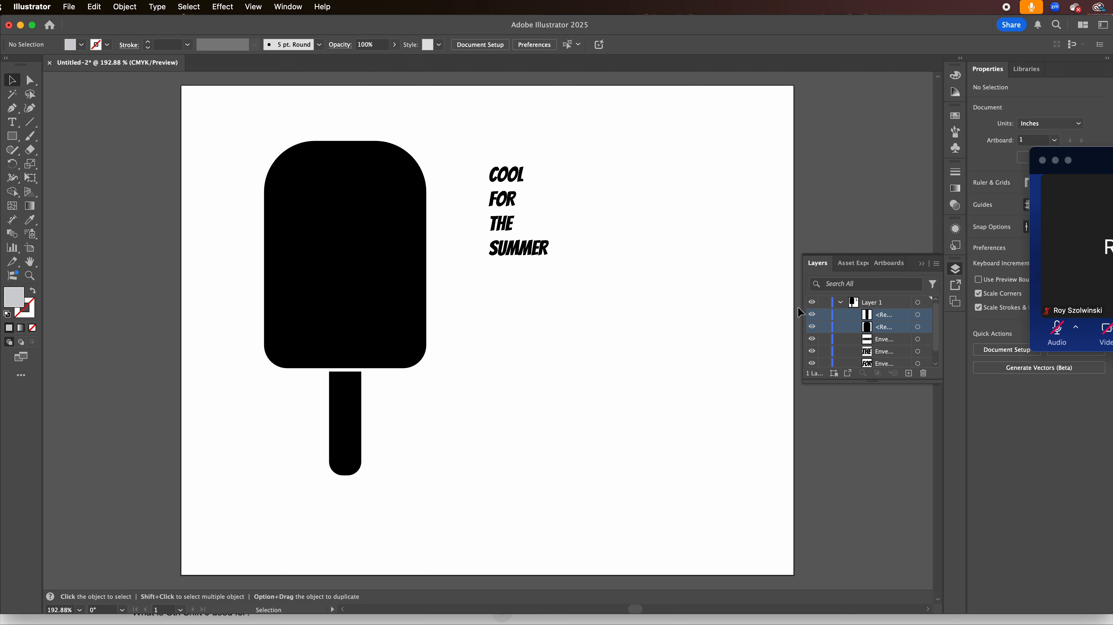
Erase three thin wavy bands across the popsicle body with a small Eraser, dividing it into four stacked sections.
left_click(888, 329)
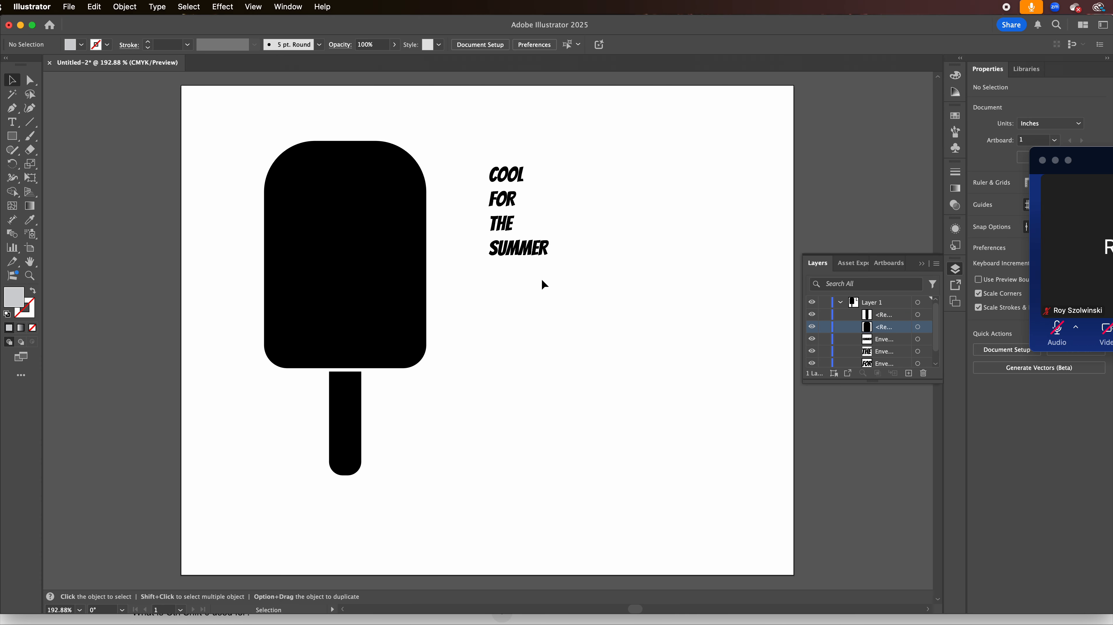
left_click(366, 228)
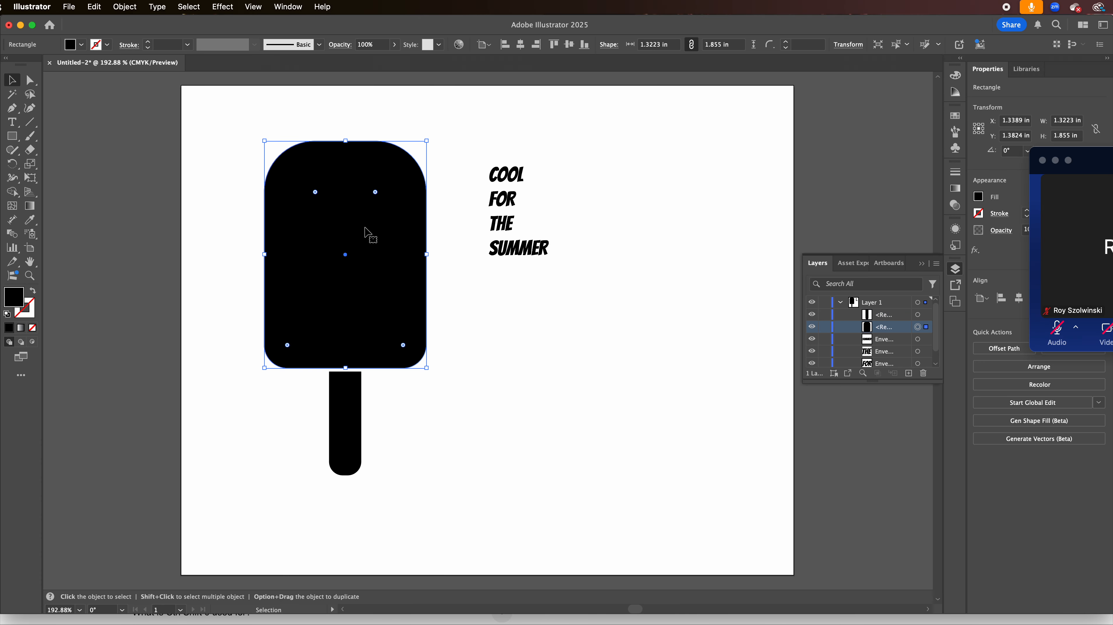
left_click(33, 155)
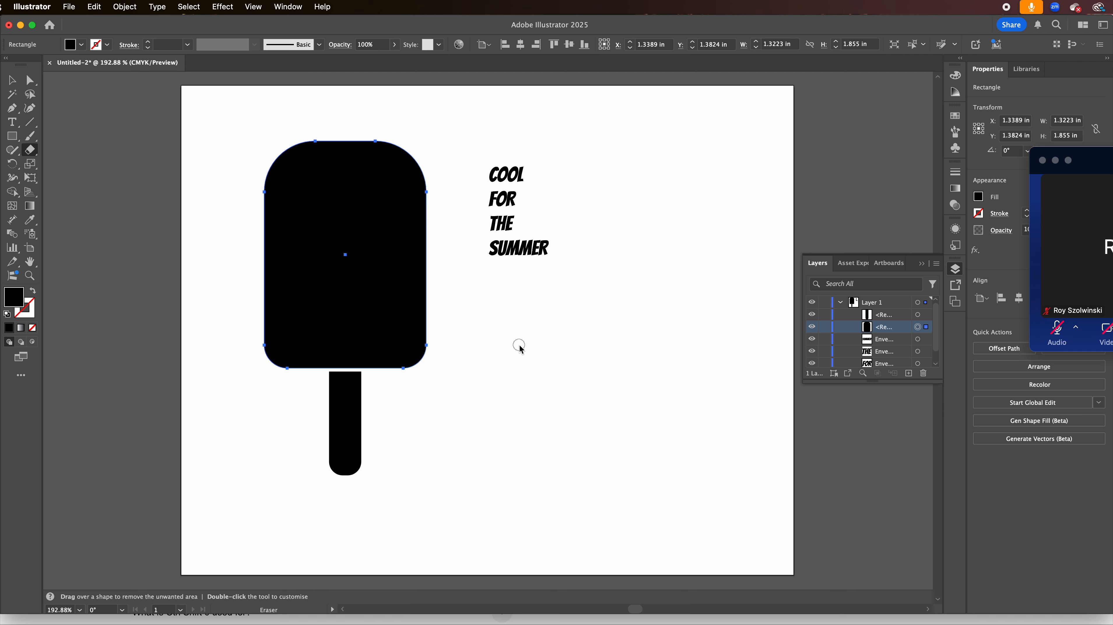
key("bracketright")
key("bracketright")
key("bracketright")
key("bracketright")
key("bracketright")
key("bracketright")
key("bracketleft")
key("bracketleft")
key("bracketleft")
key("bracketleft")
key("bracketleft")
key("bracketleft")
mouse_move(262, 177)
left_mouse_down()
mouse_move(368, 201)
mouse_move(442, 189)
left_mouse_up()
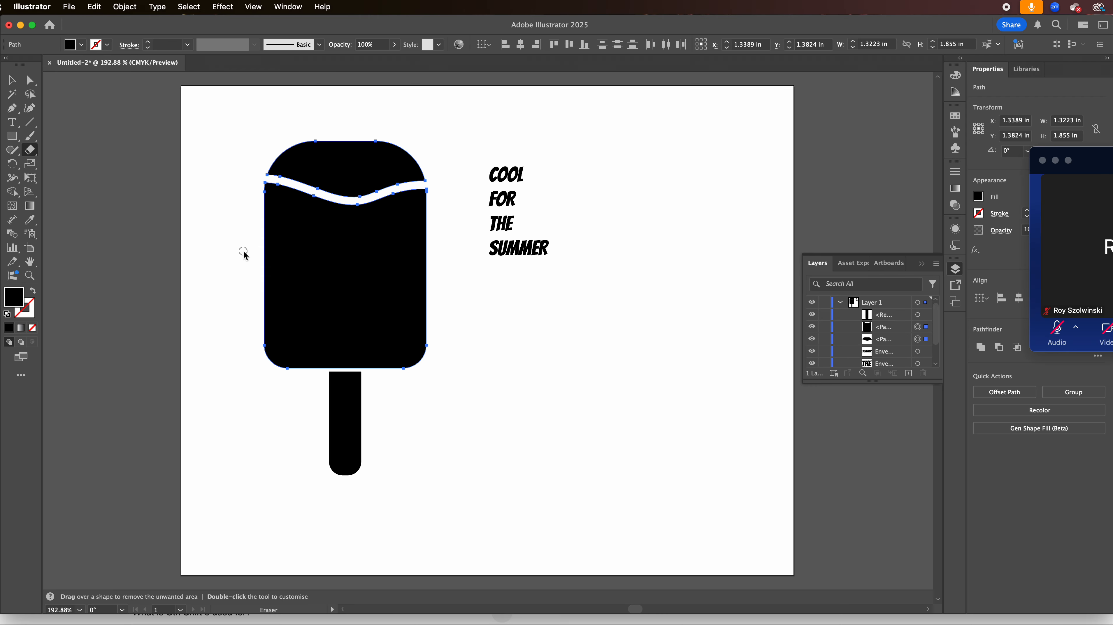
left_click_drag(252, 256, 439, 251)
mouse_move(247, 318)
left_mouse_down()
mouse_move(294, 305)
mouse_move(352, 321)
mouse_move(450, 307)
left_mouse_up()
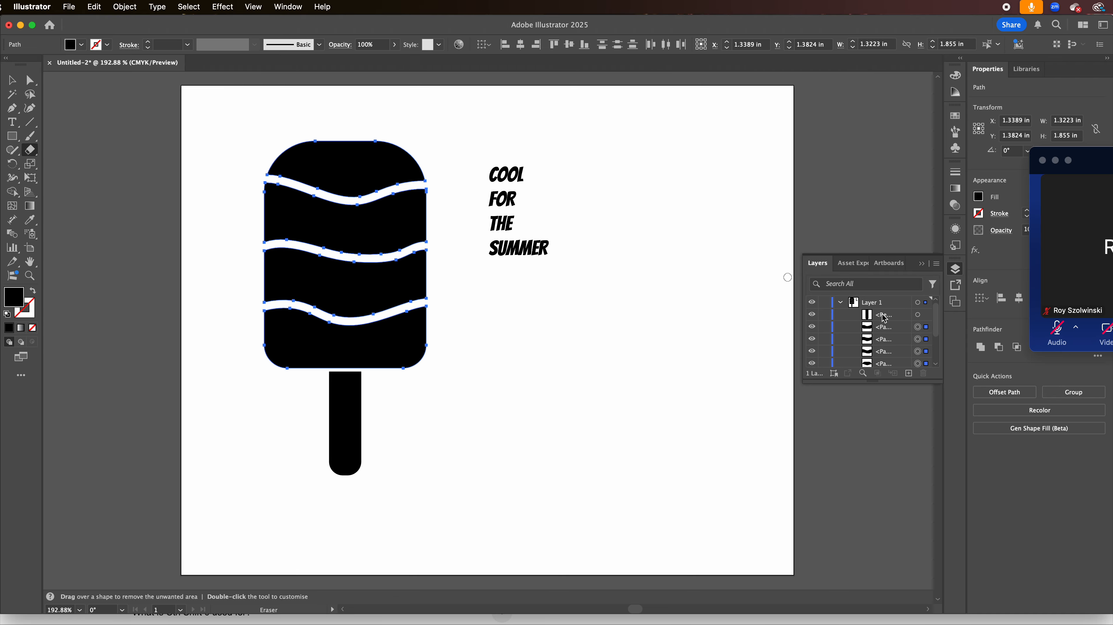
Name the stick object Stick and the lowest popsicle section Top 1, hiding and reshowing that section to identify it.
double_click(871, 303)
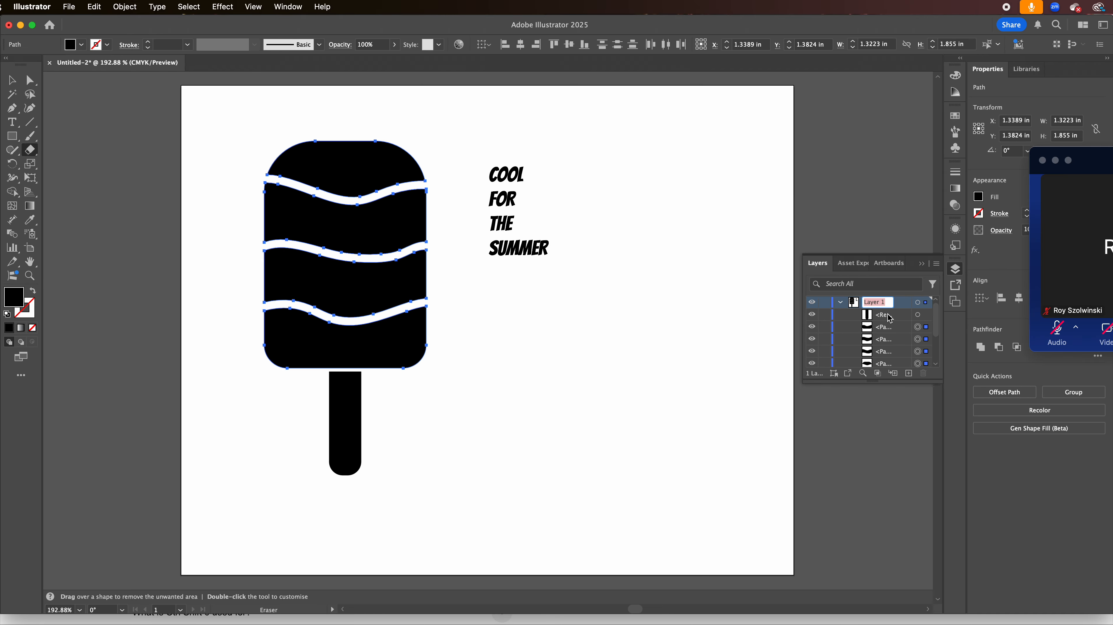
left_click(883, 314)
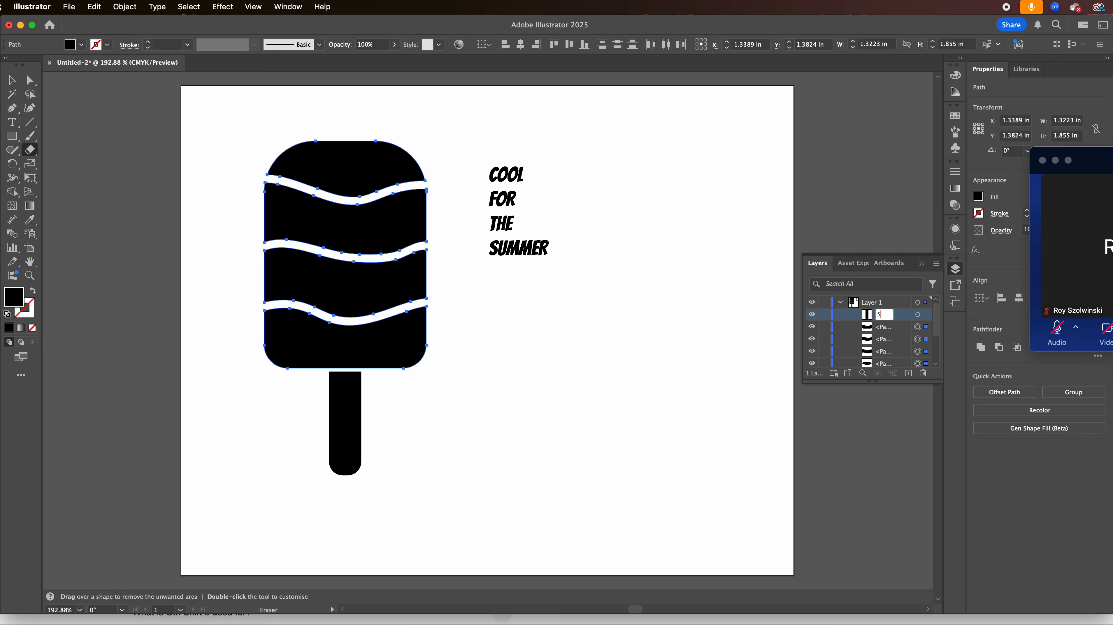
left_click(888, 333)
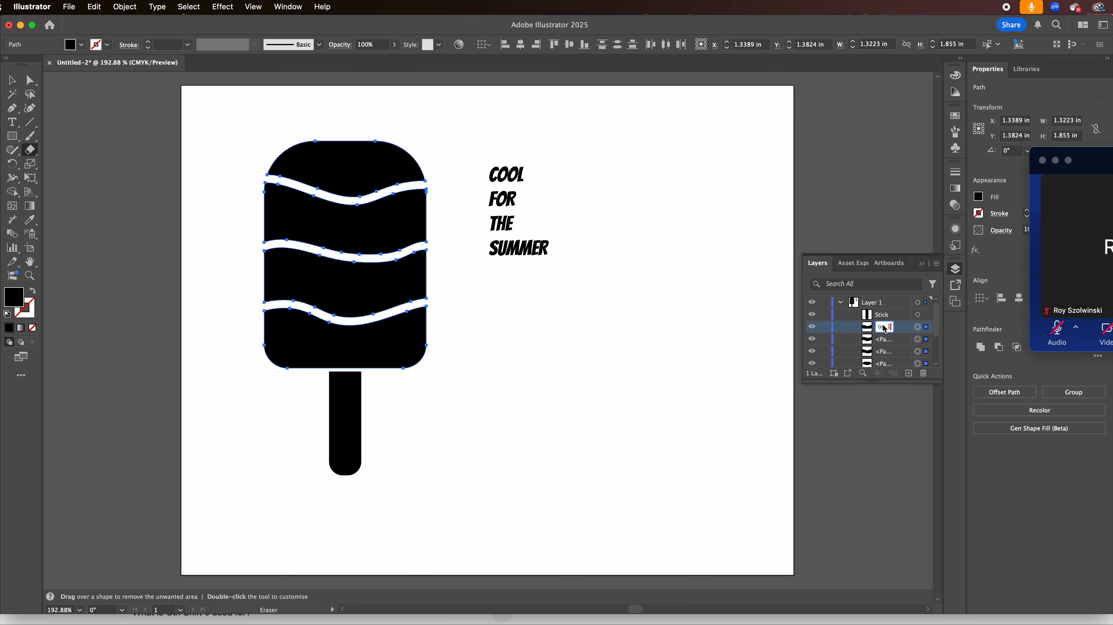
left_click(882, 341)
left_click(812, 327)
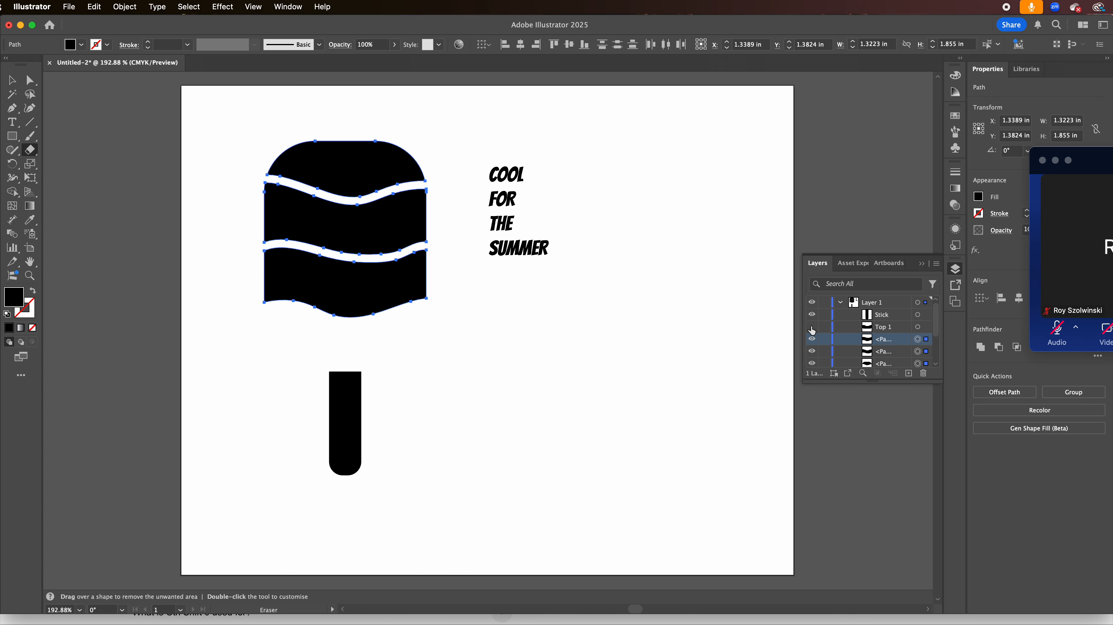
left_click(812, 328)
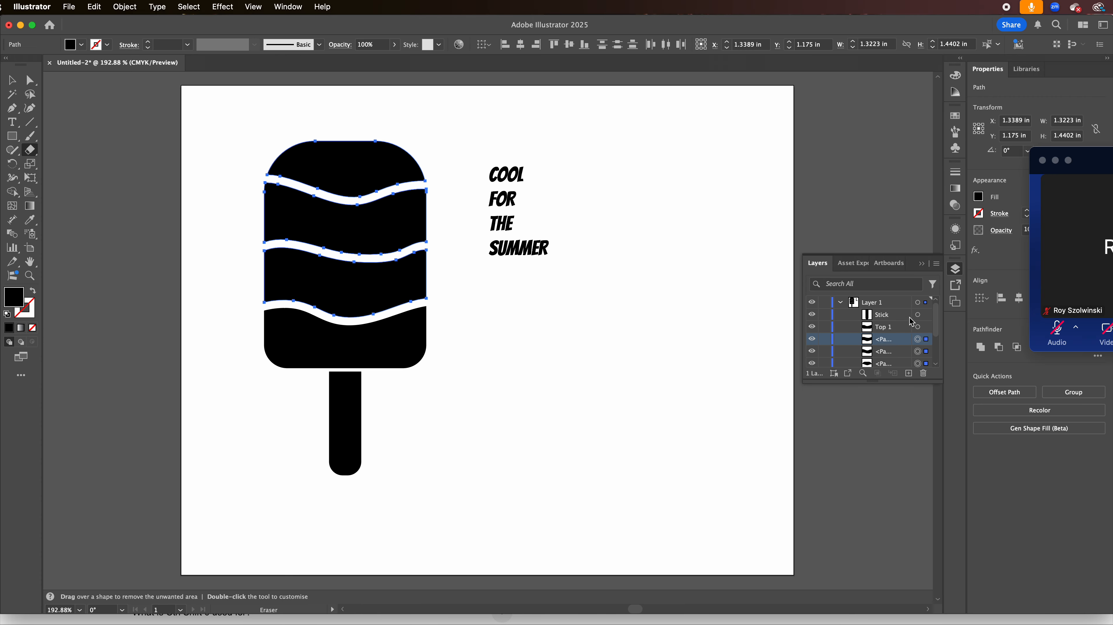
Rename the lowest popsicle section Top 4 and name the section directly above it Top 3.
left_click(893, 330)
double_click(893, 329)
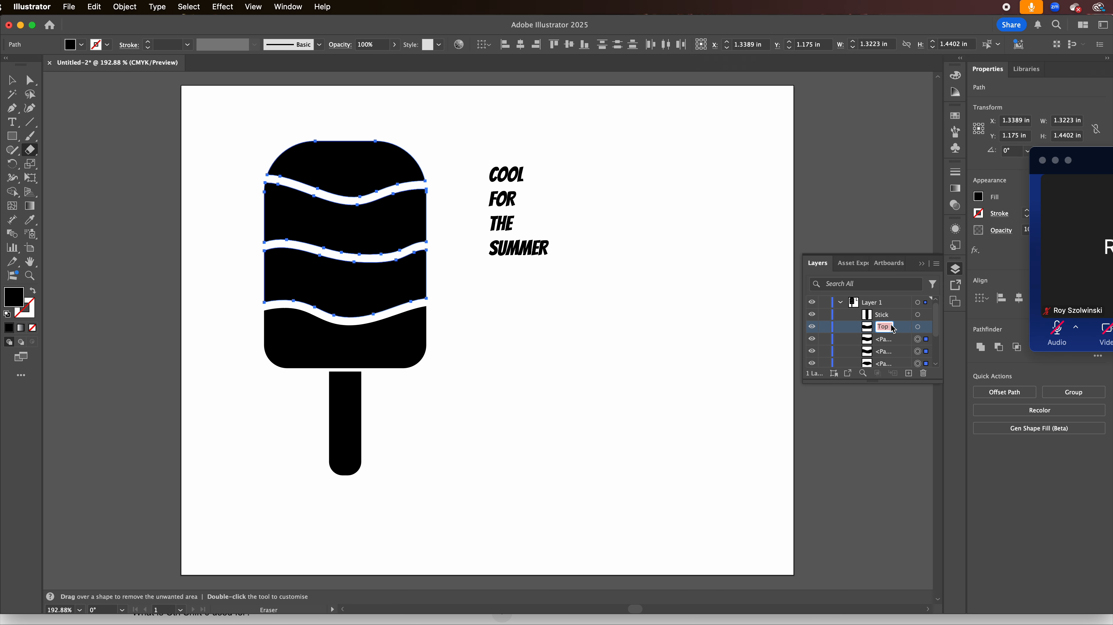
type("T")
type("op 4")
double_click(887, 340)
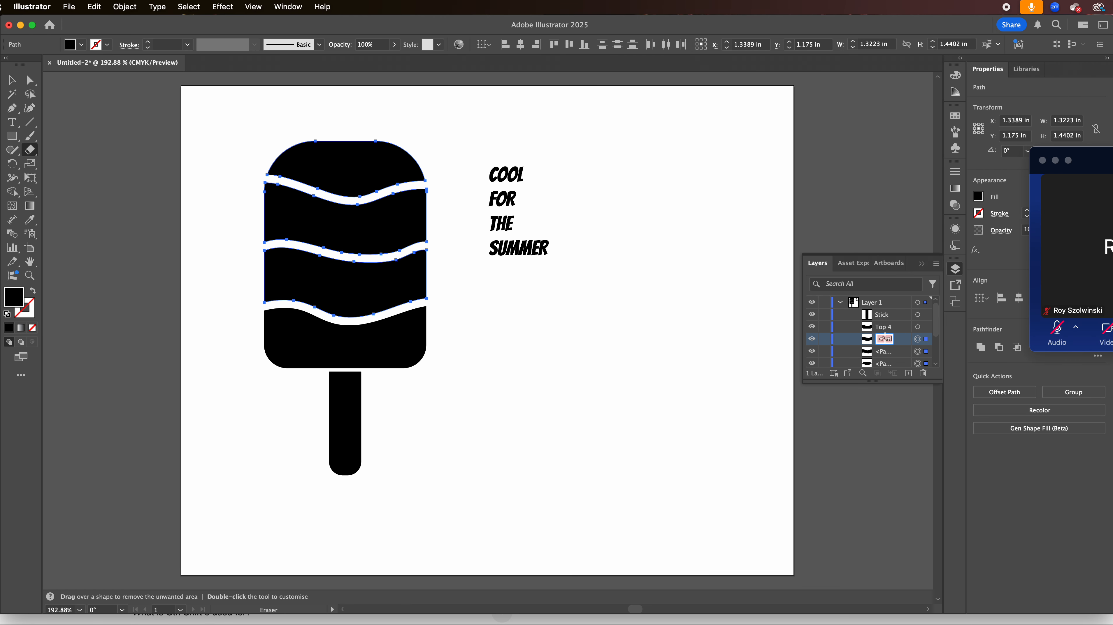
type("Top")
Name the second-highest popsicle section Top 2 and the uppermost one Top 1, leaving nothing selected.
double_click(885, 351)
type("R")
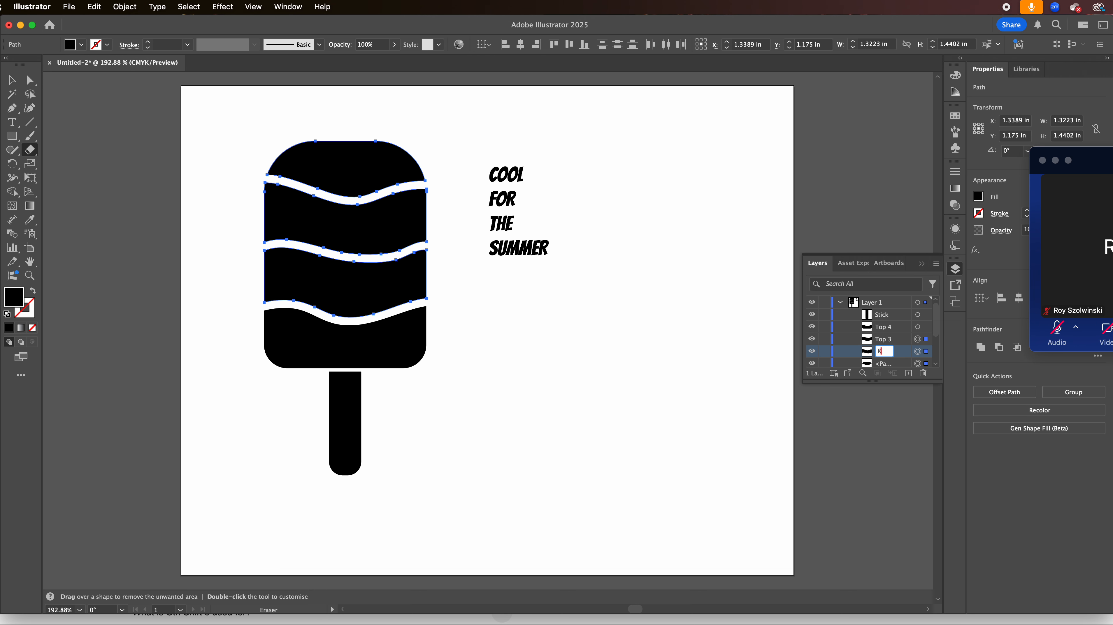
type("Top 2")
left_click(885, 363)
double_click(884, 364)
type("To")
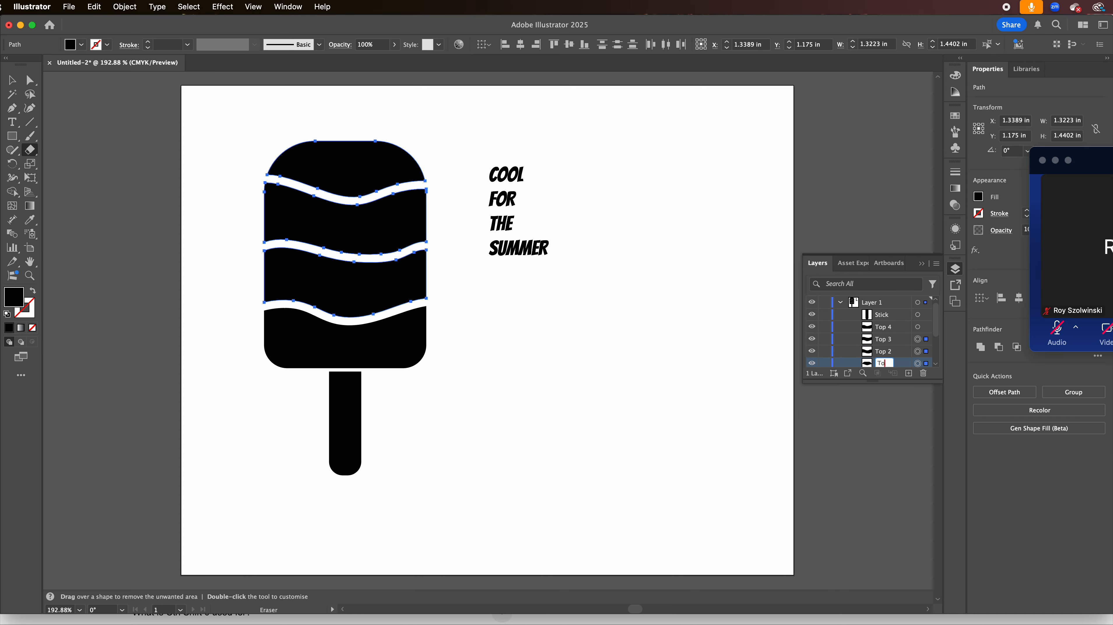
type("p 1")
key("Return")
left_click(13, 84)
left_click(543, 149)
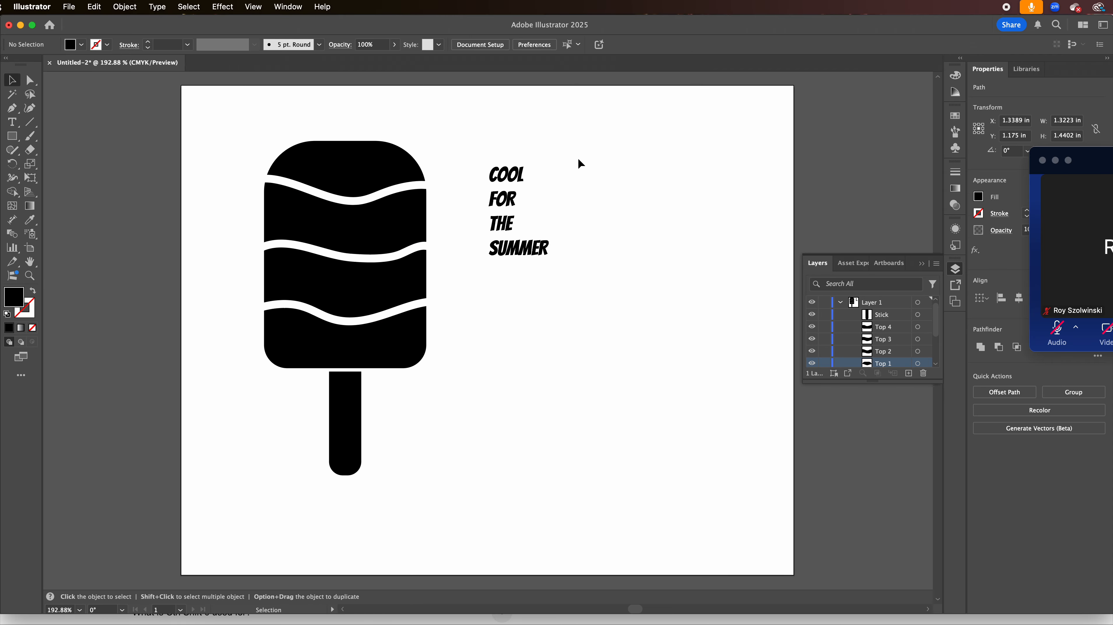
Envelope distort the word COOL with the uppermost popsicle section as the top object.
left_click(521, 176)
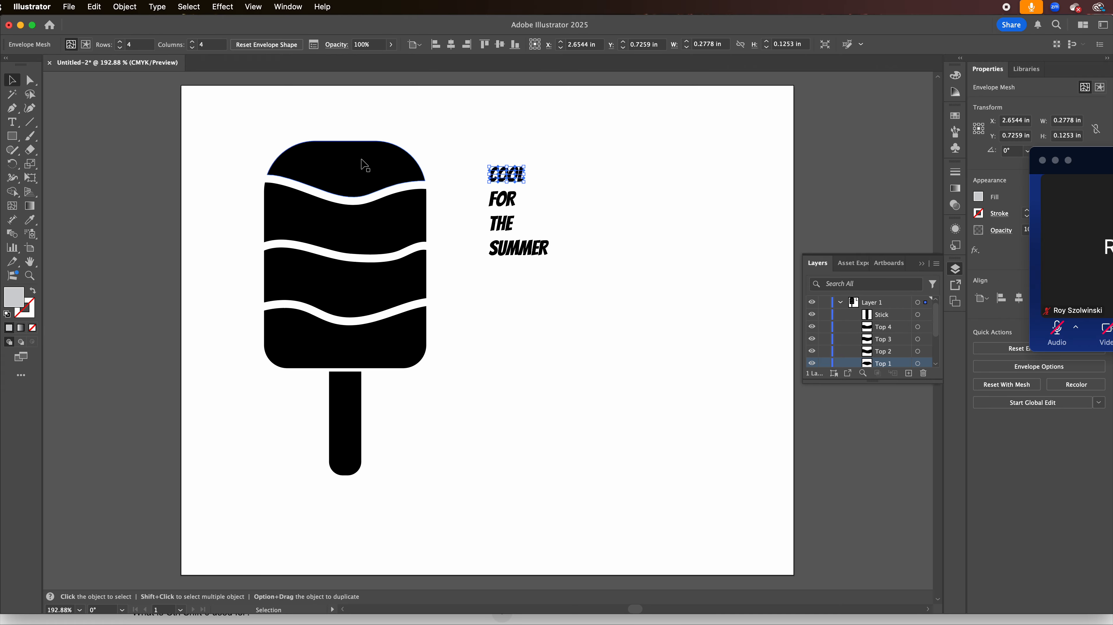
left_click(344, 164, "shift")
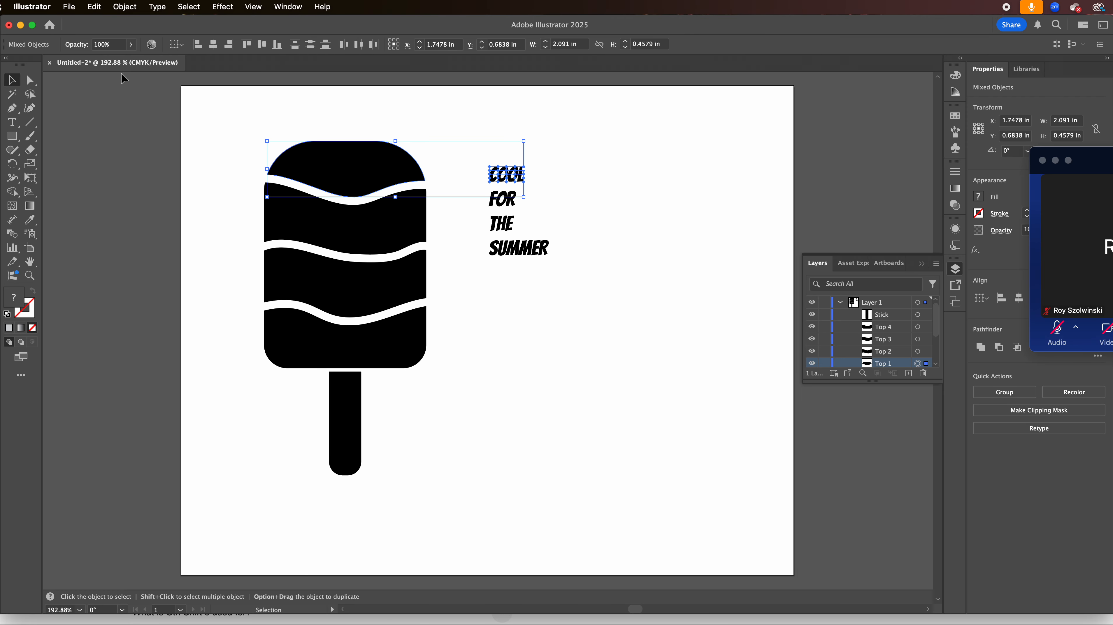
left_click(126, 7)
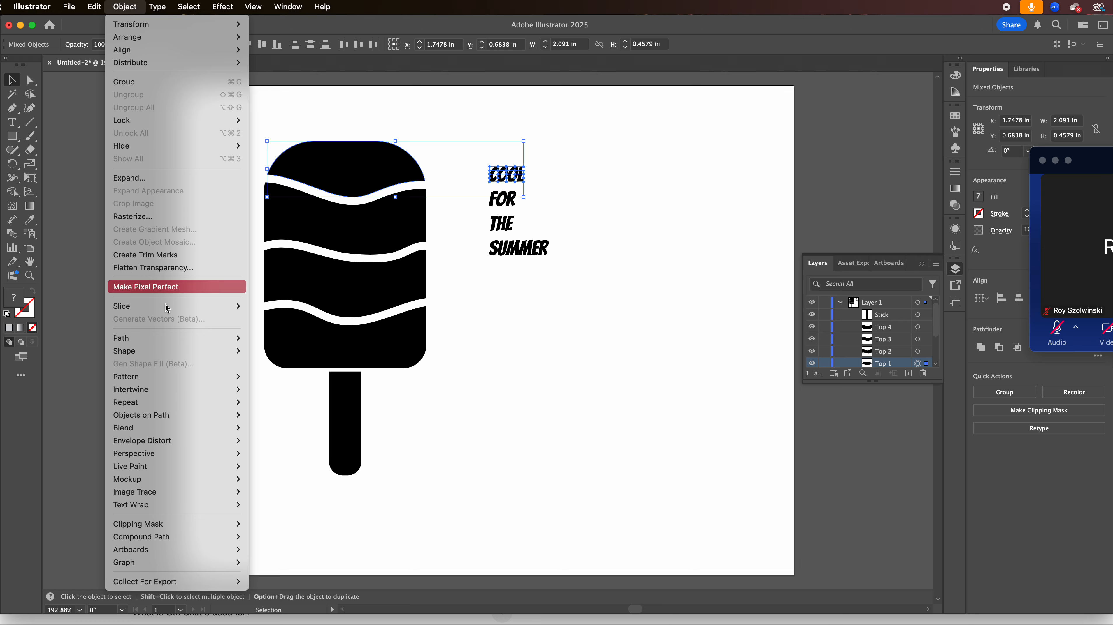
mouse_move(170, 442)
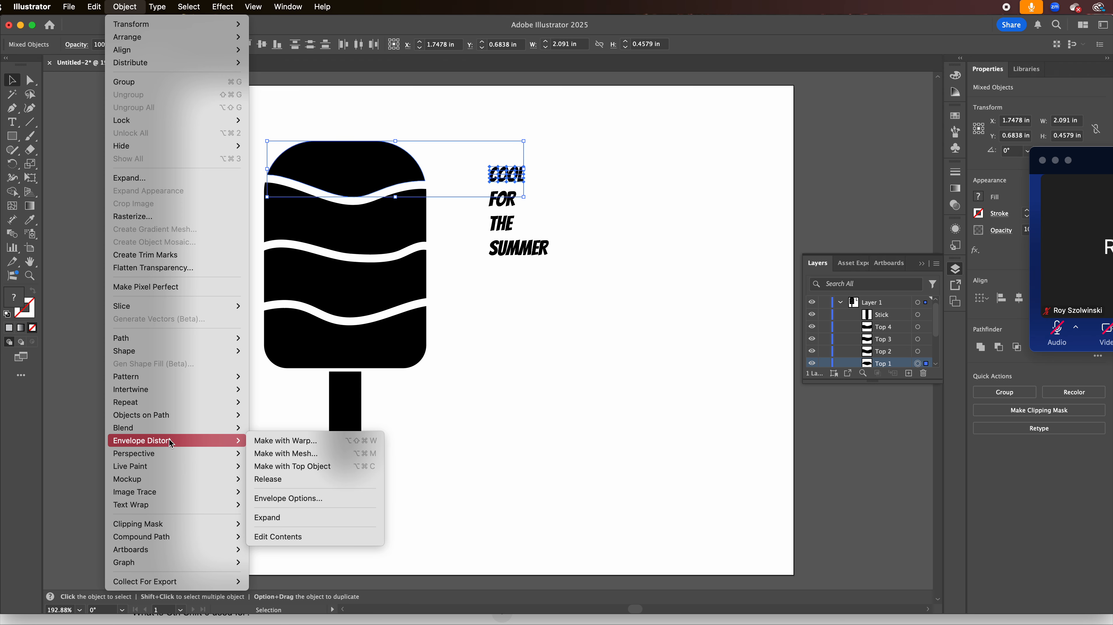
left_click(310, 466)
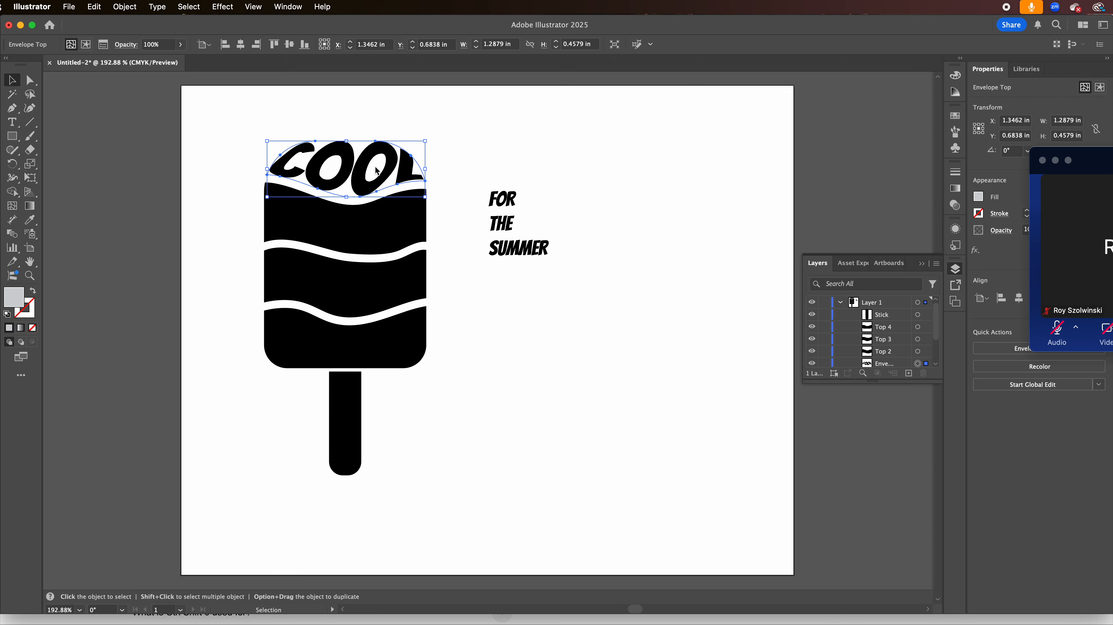
Envelope distort the word FOR with the second popsicle section as the top object.
left_click(501, 204)
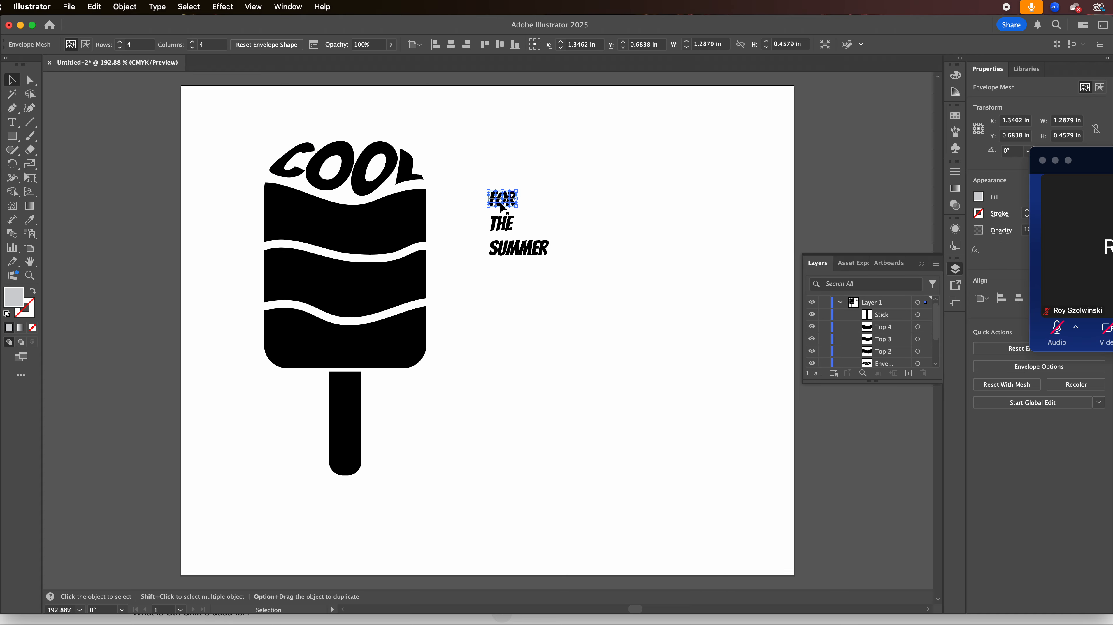
left_click(396, 224, "shift")
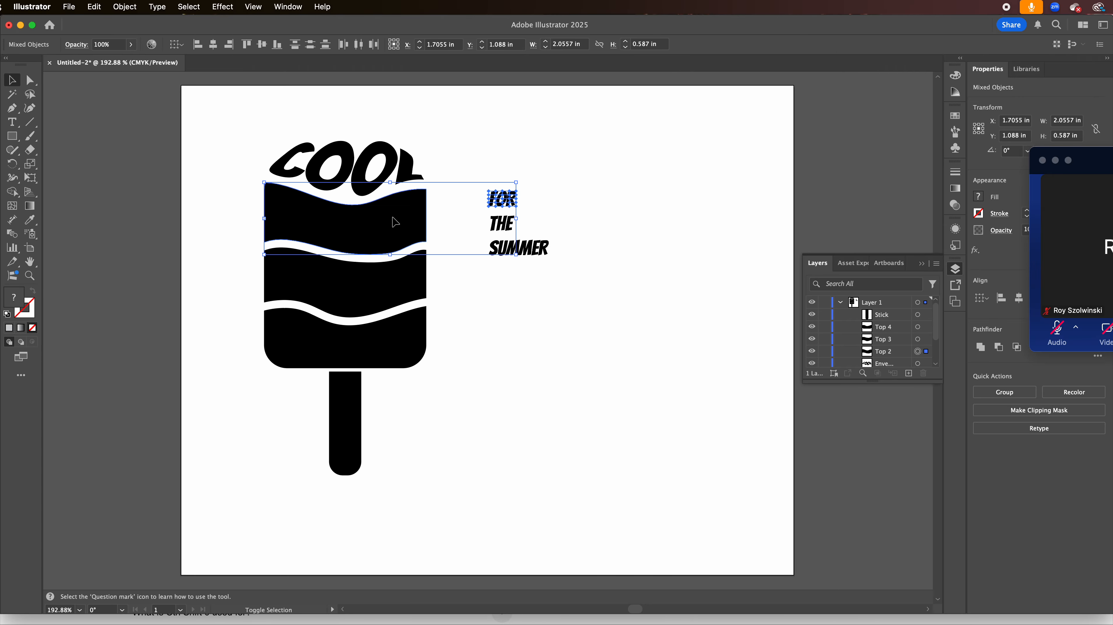
left_click(131, 6)
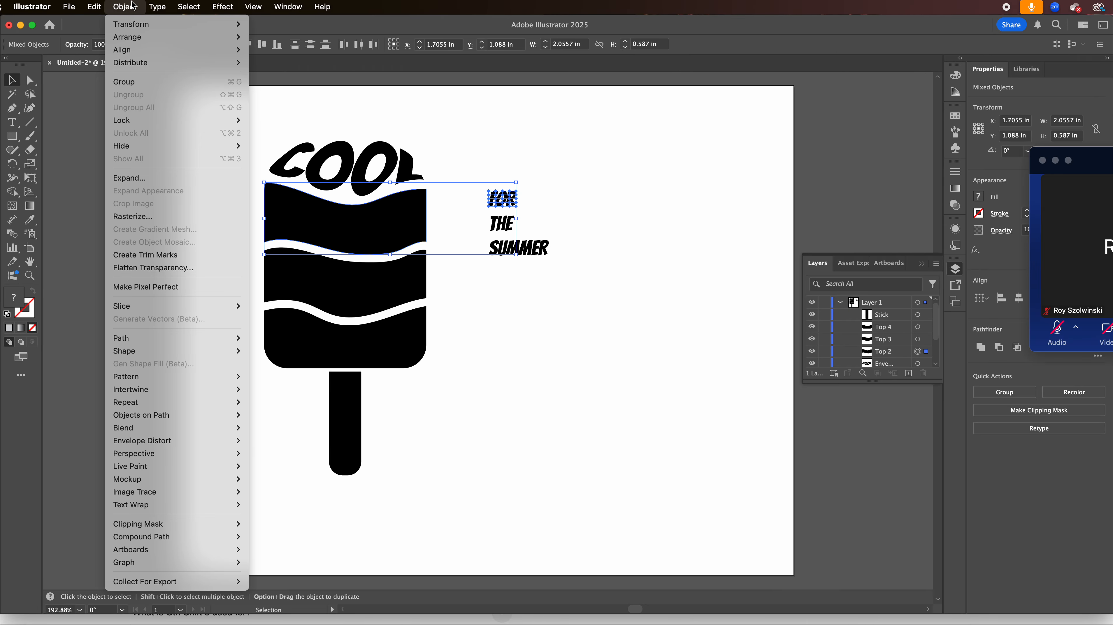
mouse_move(171, 442)
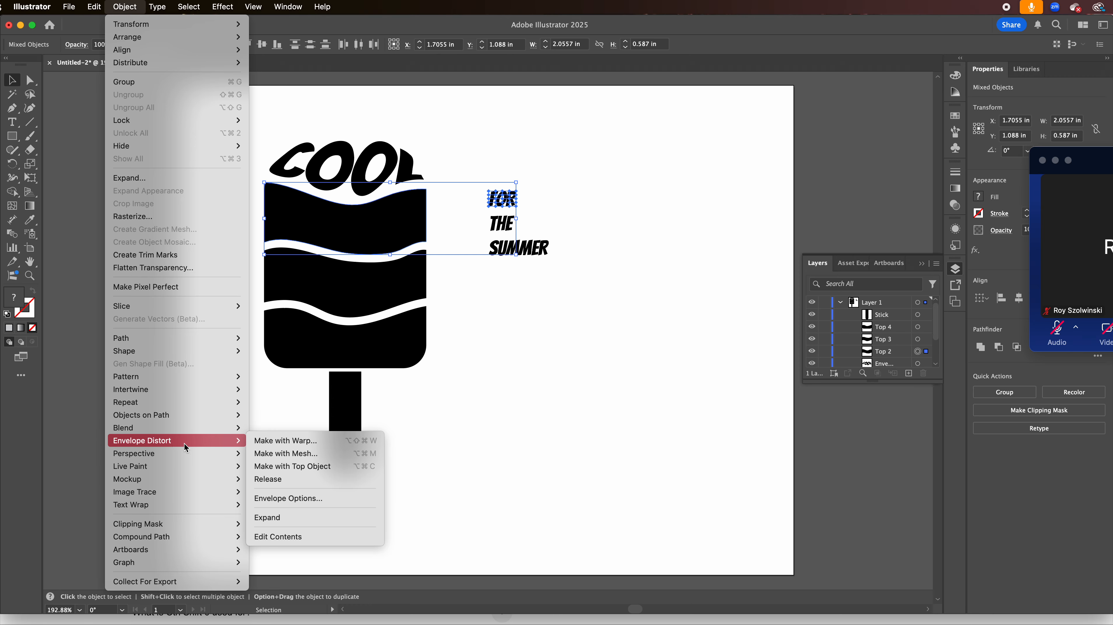
left_click(309, 468)
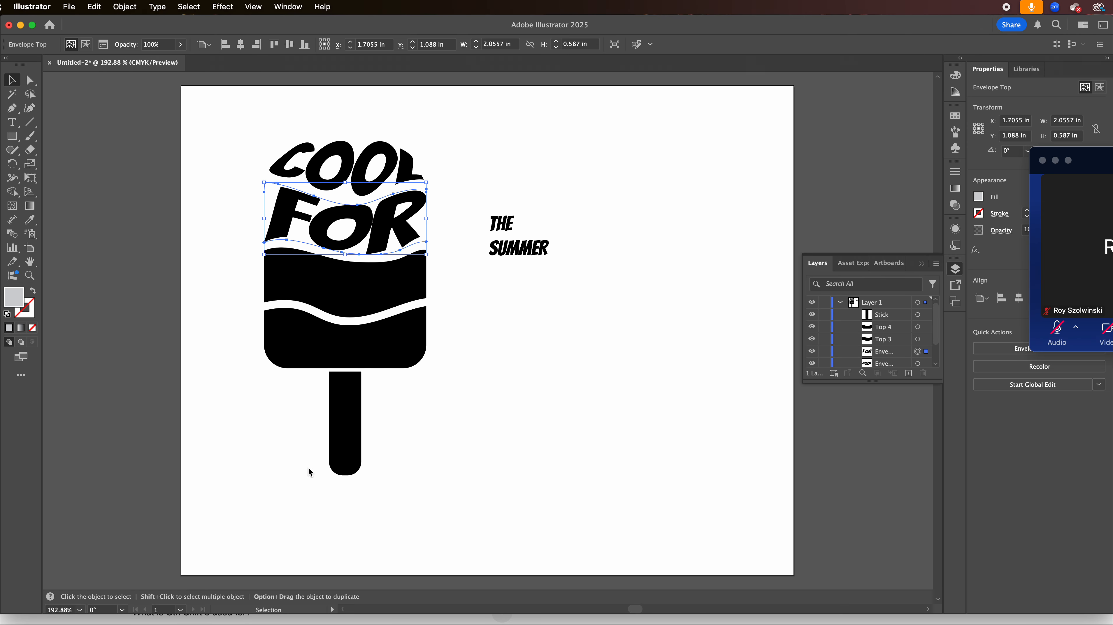
Envelope distort the word THE with the third popsicle section as the top object.
left_click(507, 225)
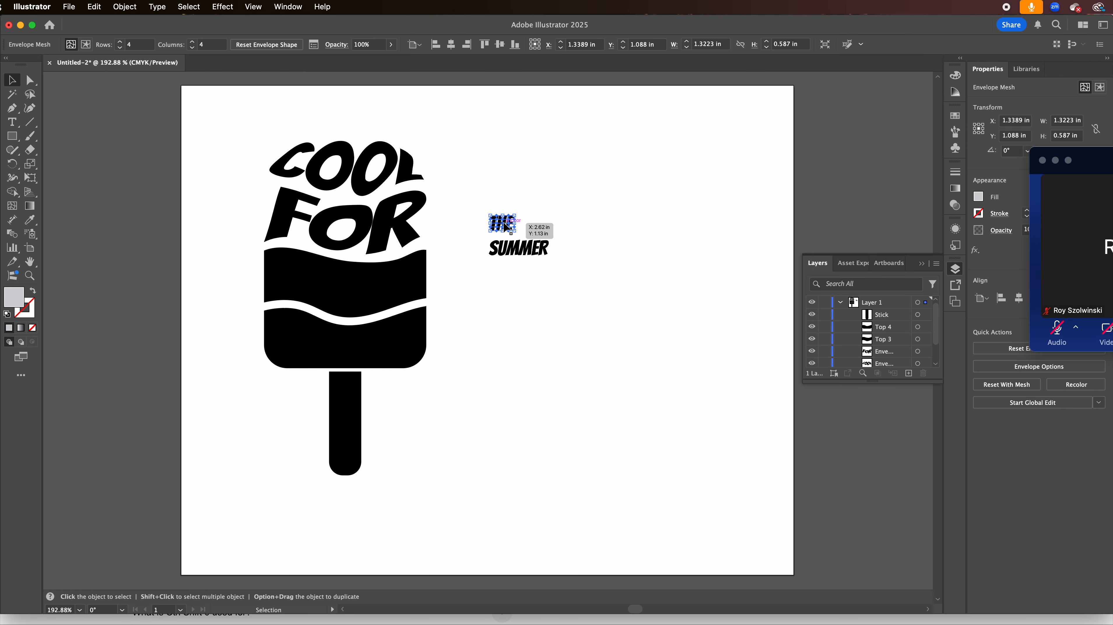
left_click(355, 283, "shift")
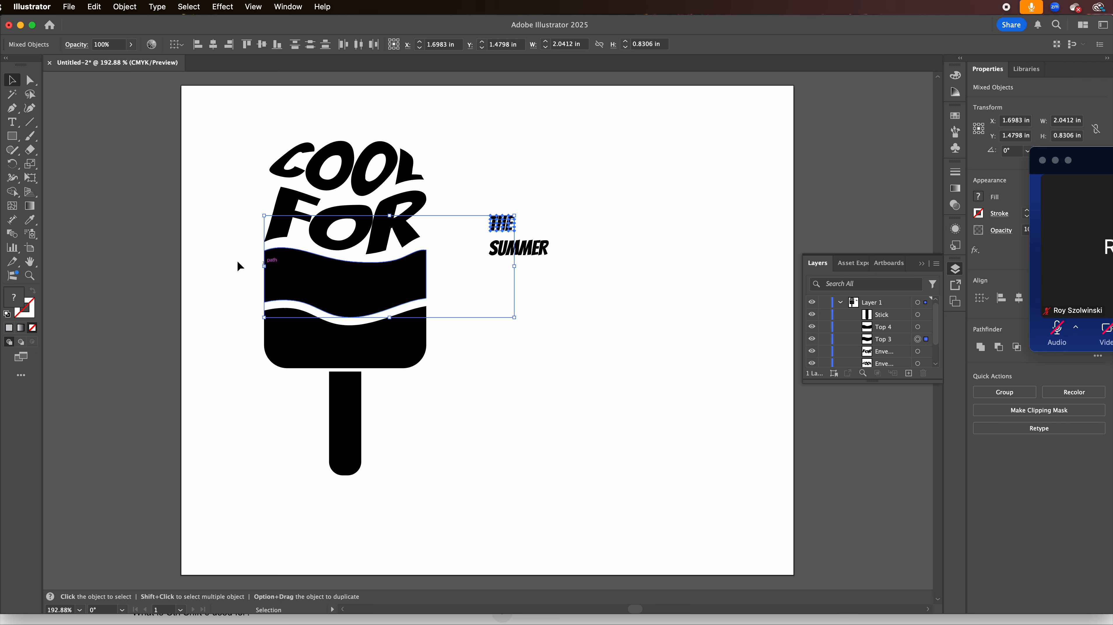
left_click(125, 7)
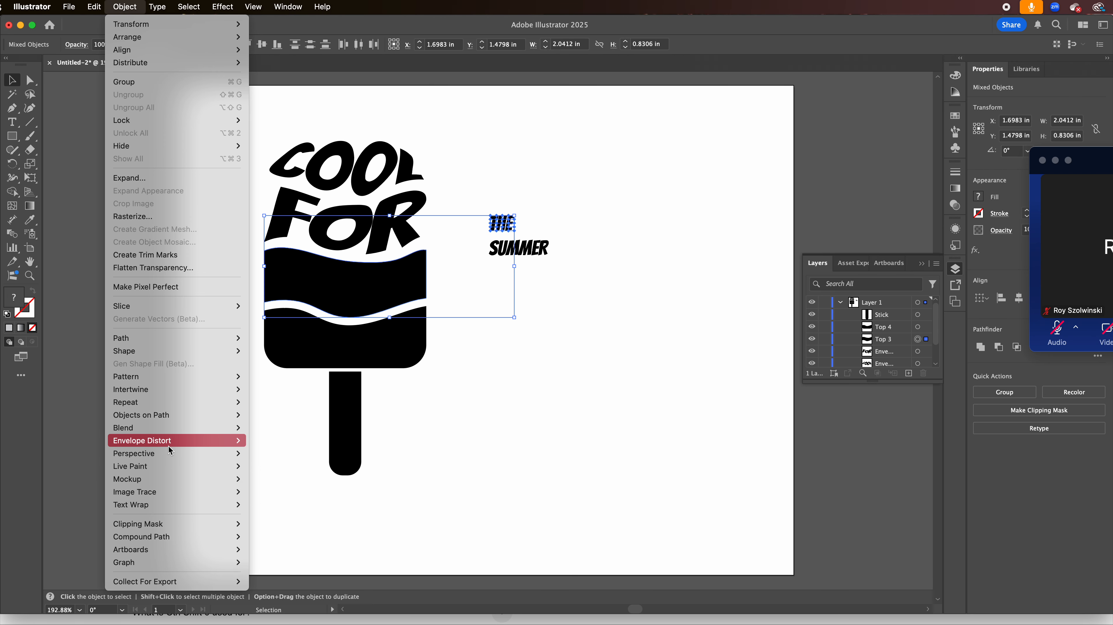
mouse_move(169, 442)
left_click(344, 467)
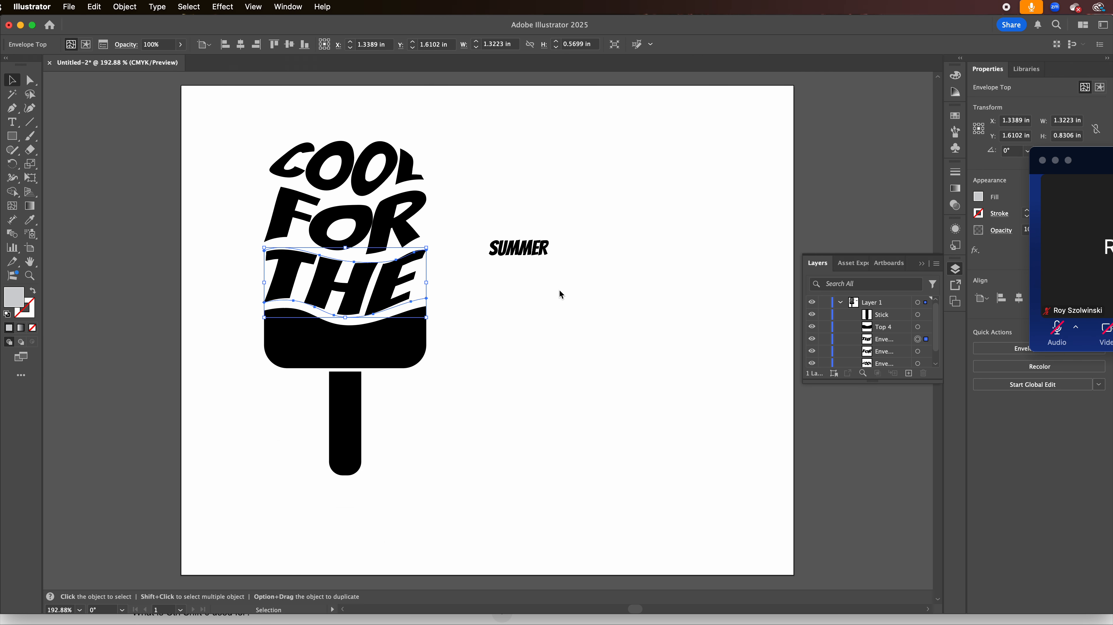
Envelope distort the word SUMMER with the lowest popsicle section as the top object, leaving nothing selected.
left_click(516, 253)
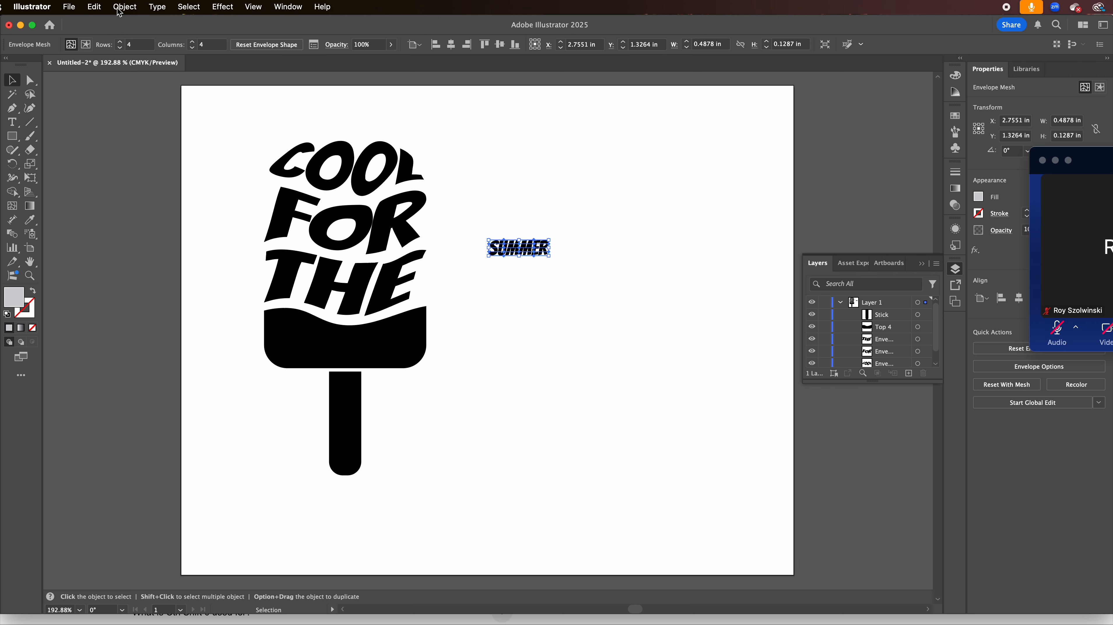
left_click(399, 352, "shift")
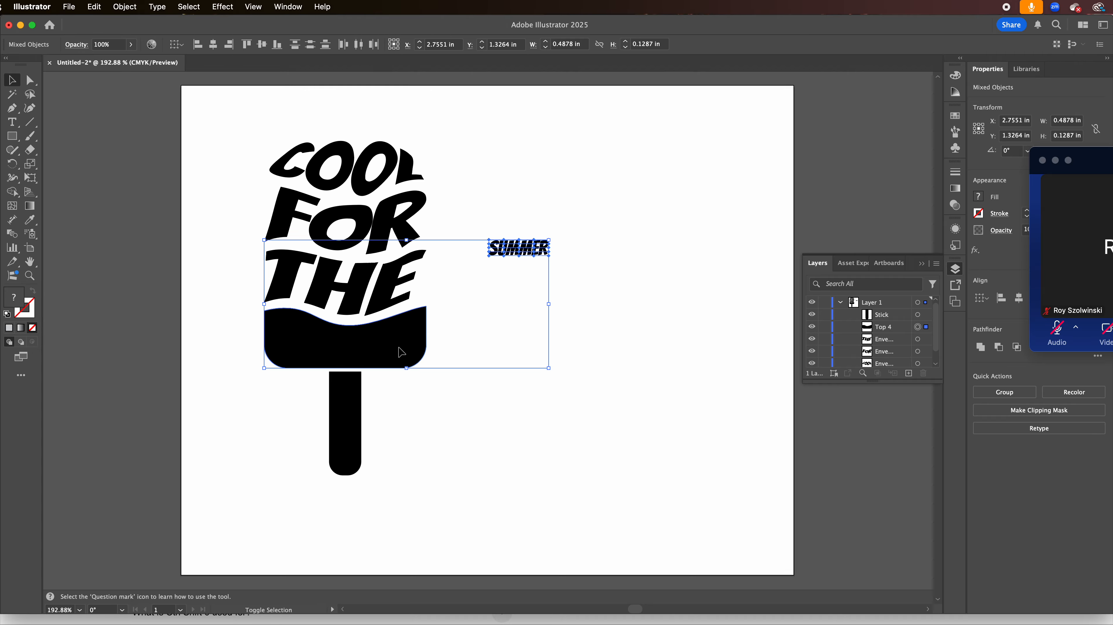
left_click(125, 7)
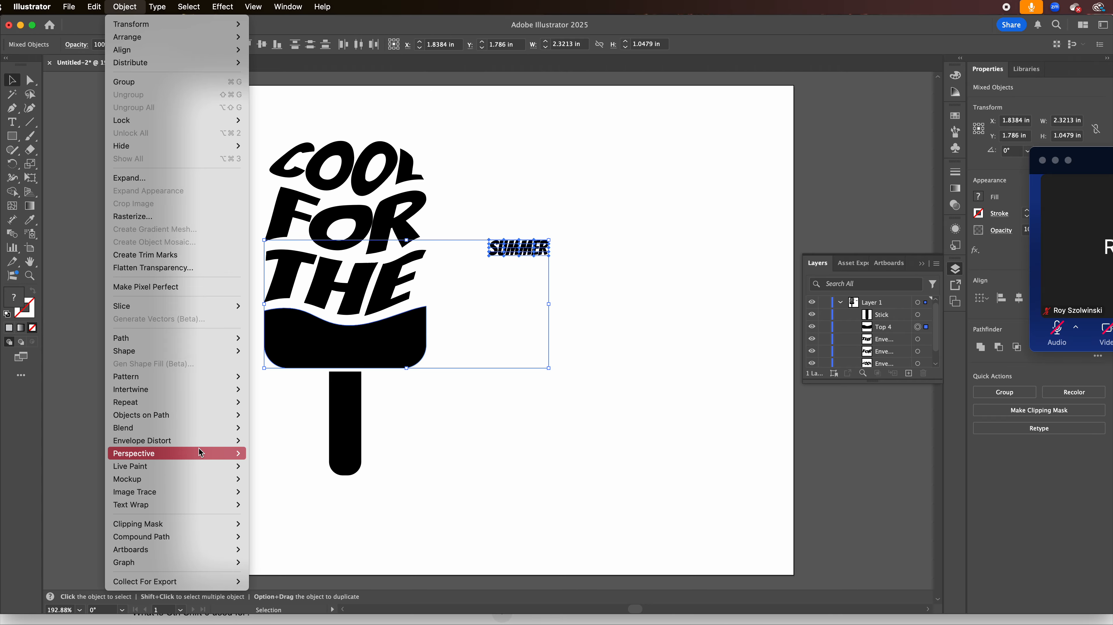
mouse_move(198, 443)
left_click(308, 468)
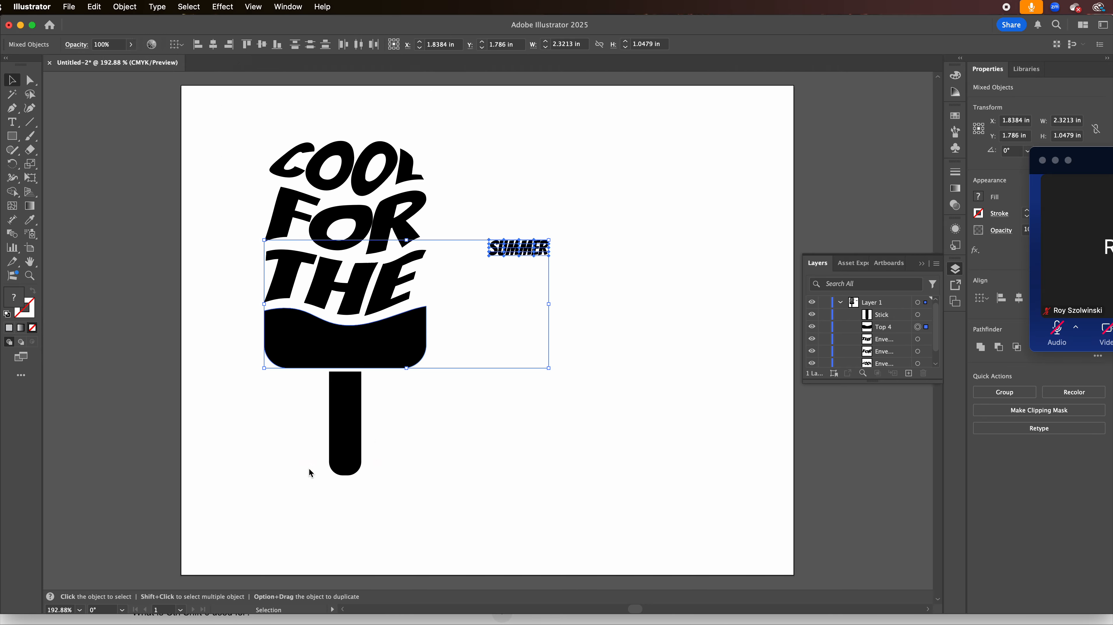
left_click(540, 379)
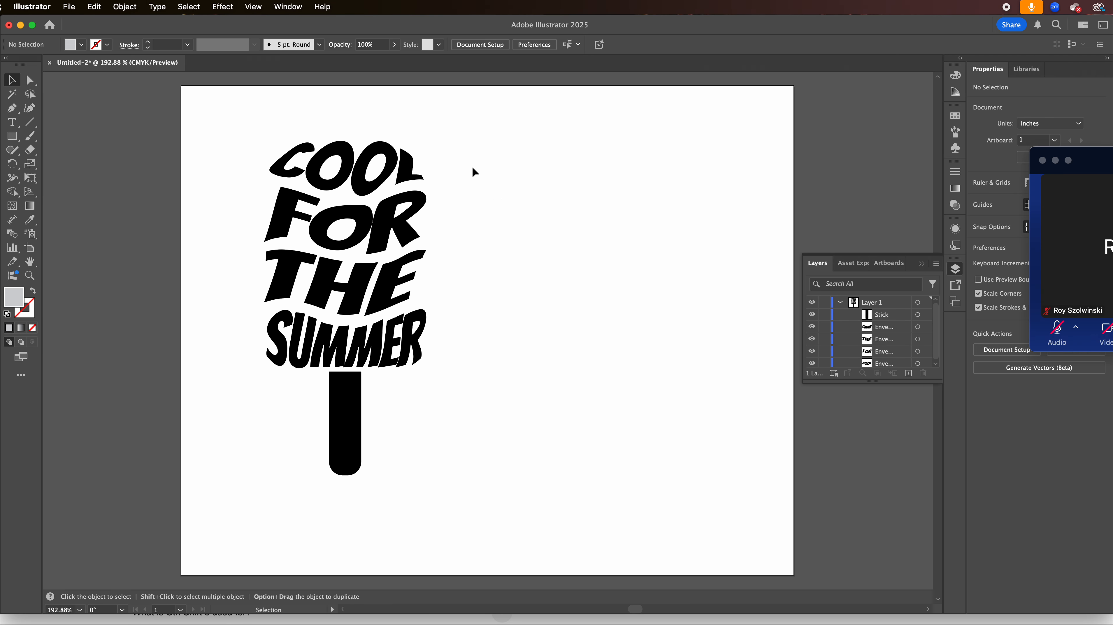
Undo the four word envelopes and the latest section renames, back to the plain words beside the divided popsicle.
key("super+z")
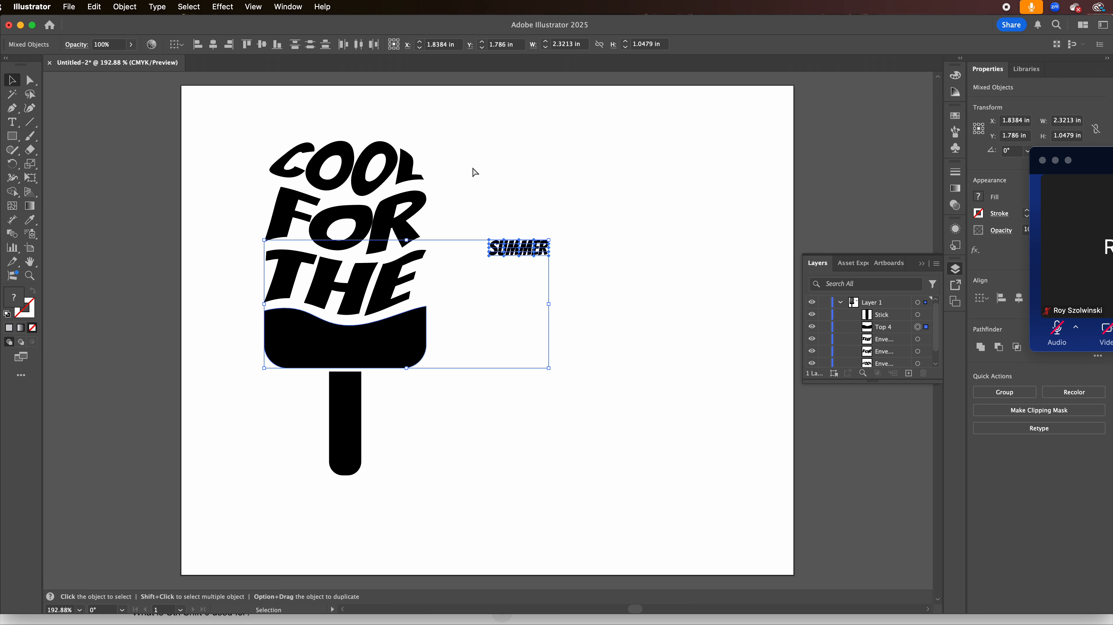
key("super+z")
key("super+z")
key("super+z")
key("super+z")
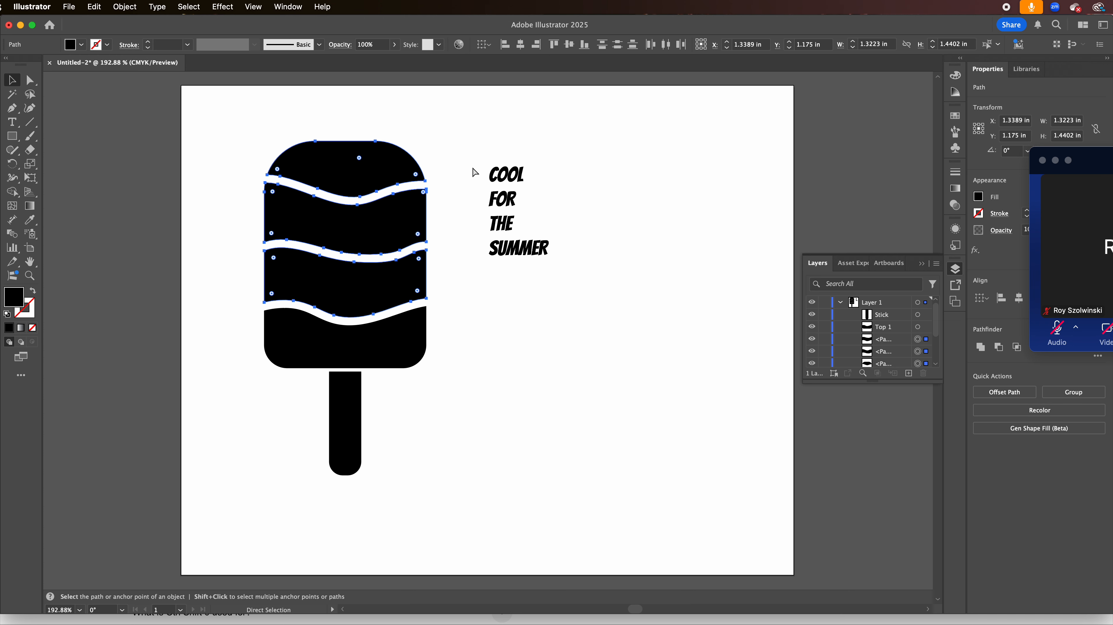
Undo the object naming, the erased wavy bands and the envelope meshes, back to a solid popsicle and four plain word groups.
key("super+z")
key("super+z")
key("super+z")
key("super+z")
key("super+z")
key("super+z")
key("super+z")
key("super+z")
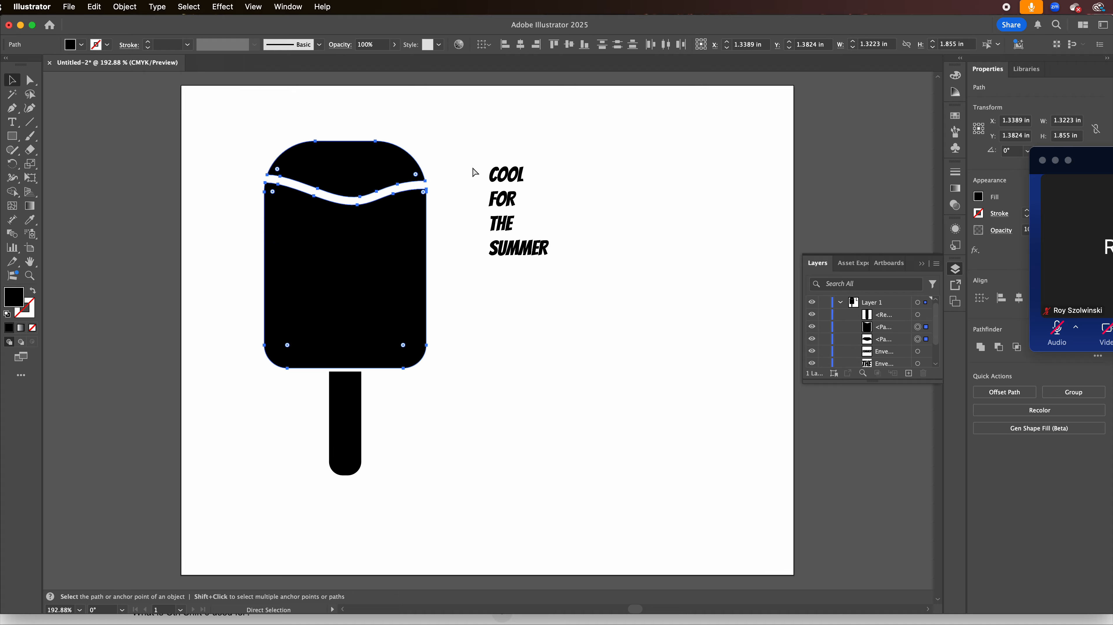
key("super+z")
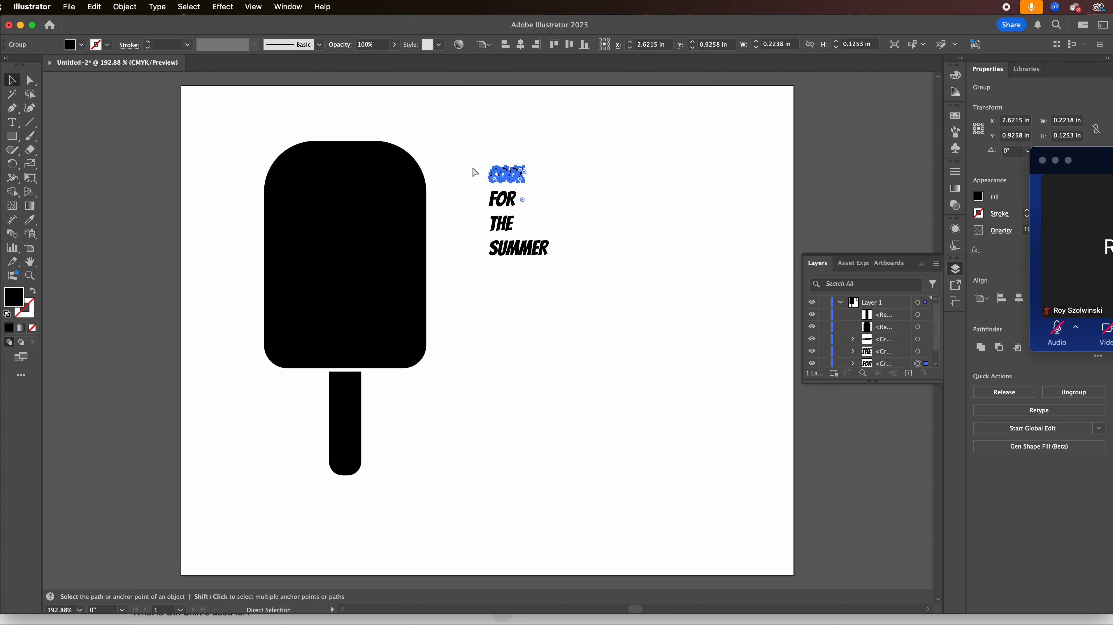
key("super+z")
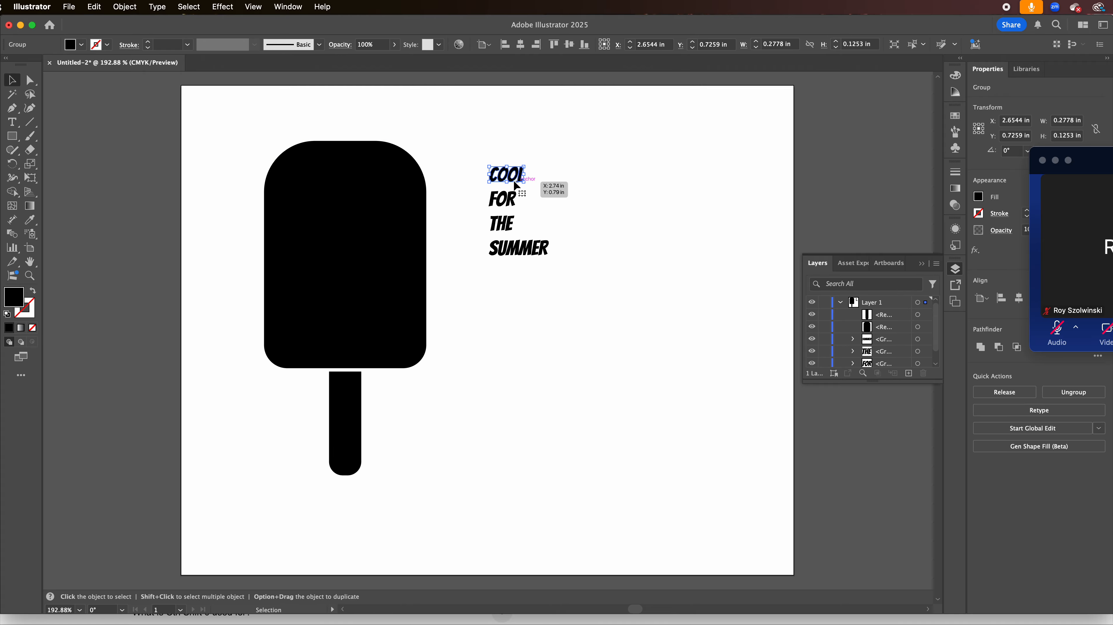
Fill the COOL group with a magenta pink from the color spectrum (d04c9b).
left_click(955, 92)
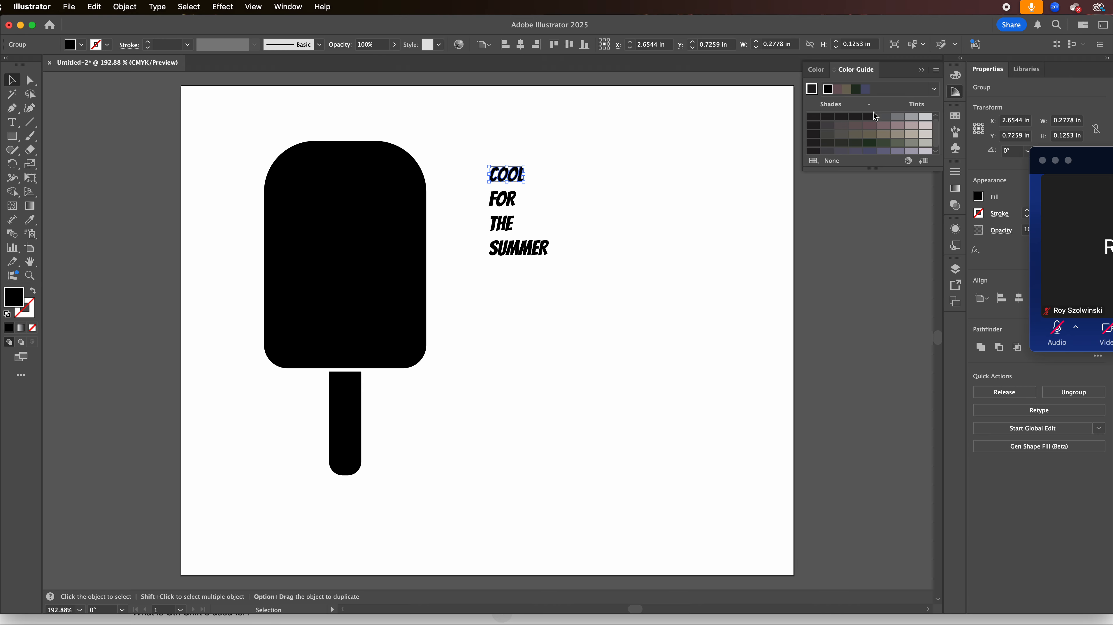
left_click(951, 77)
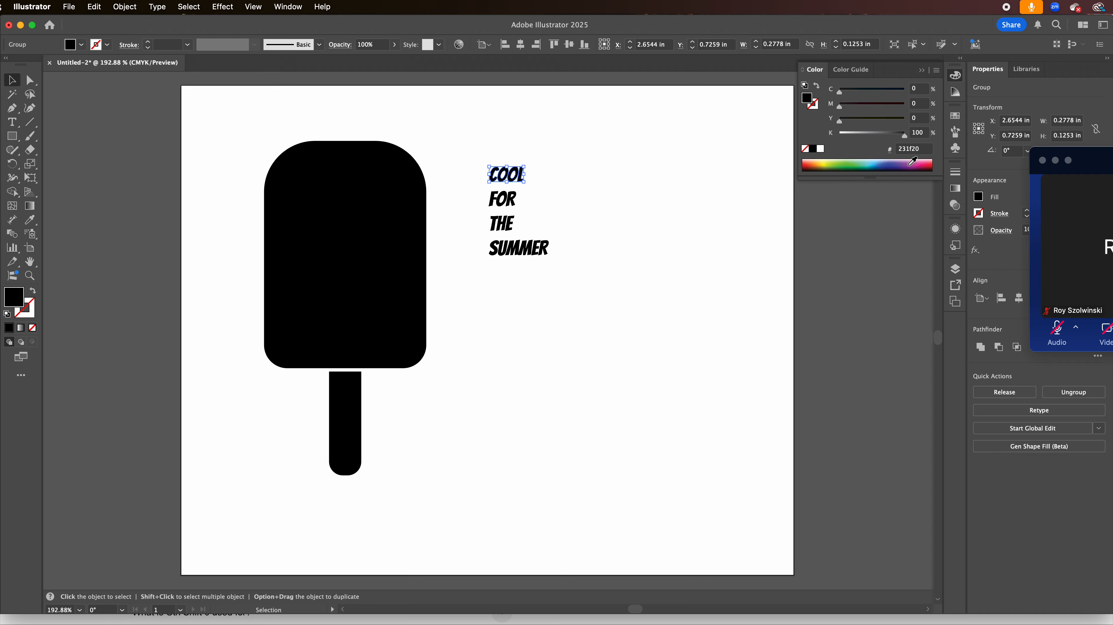
left_click(916, 163)
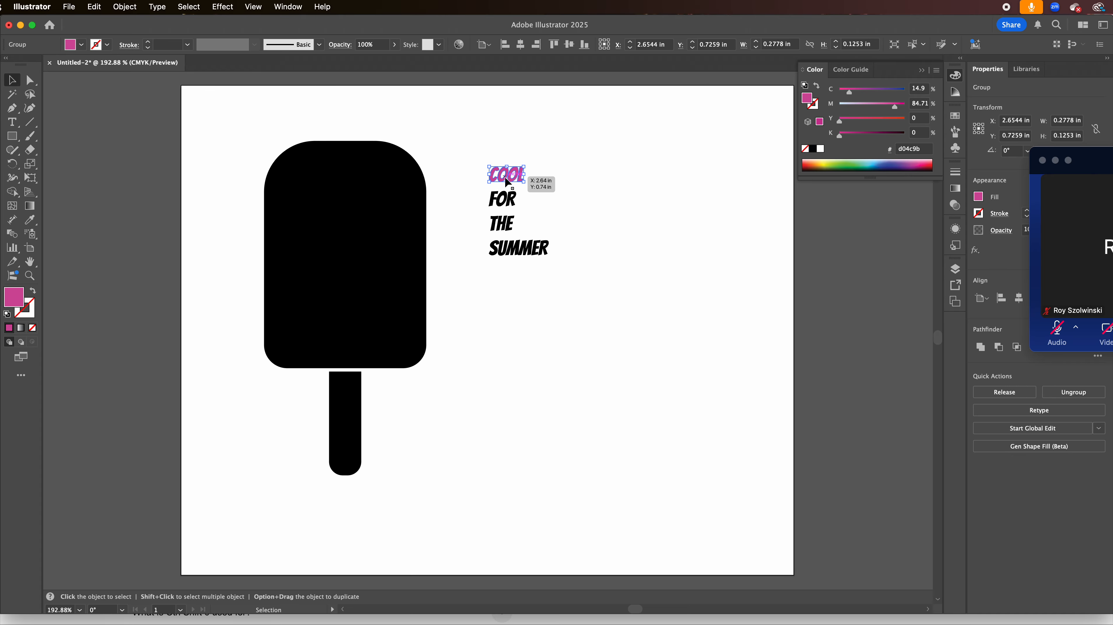
Fill the FOR group with light blue (49b2e5) and the THE group with green (00a27e) from the color spectrum.
left_click(498, 205)
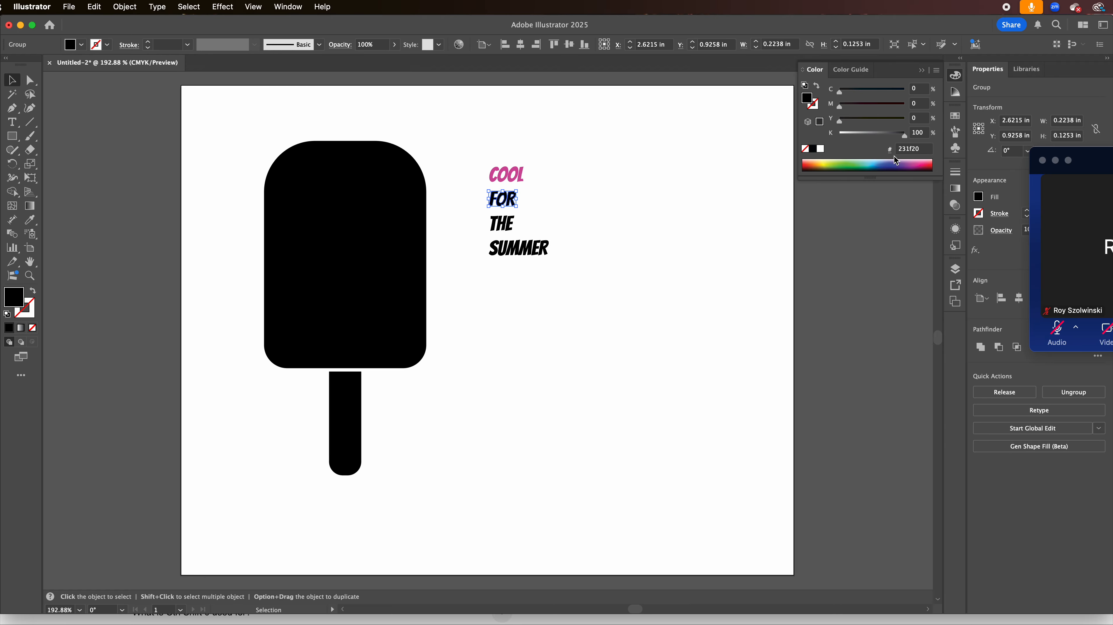
left_click(874, 162)
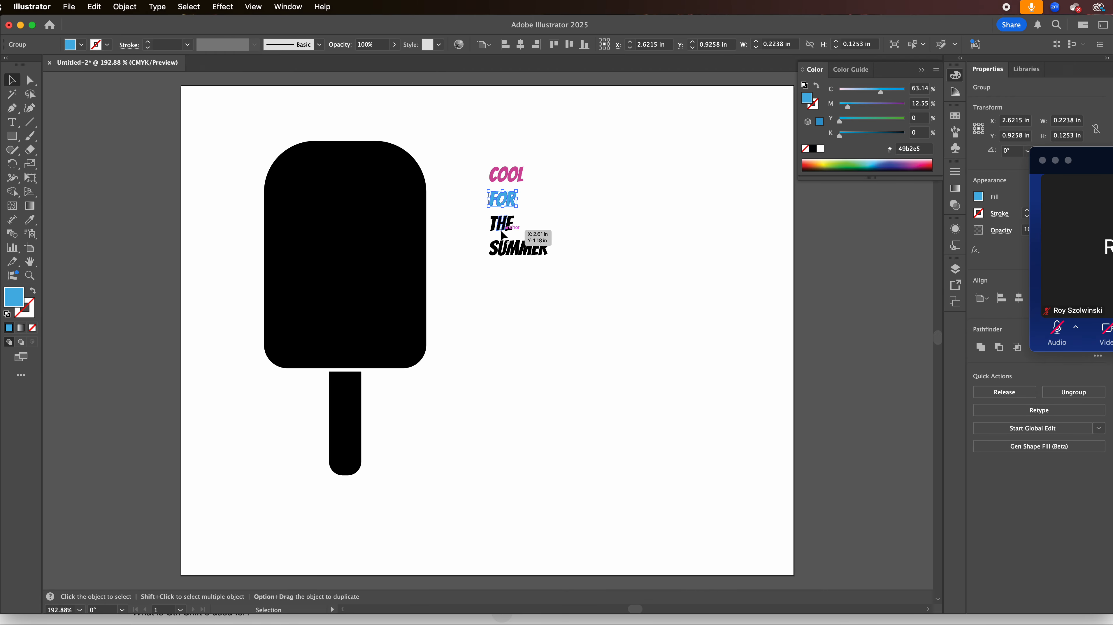
left_click(510, 224)
left_click(864, 166)
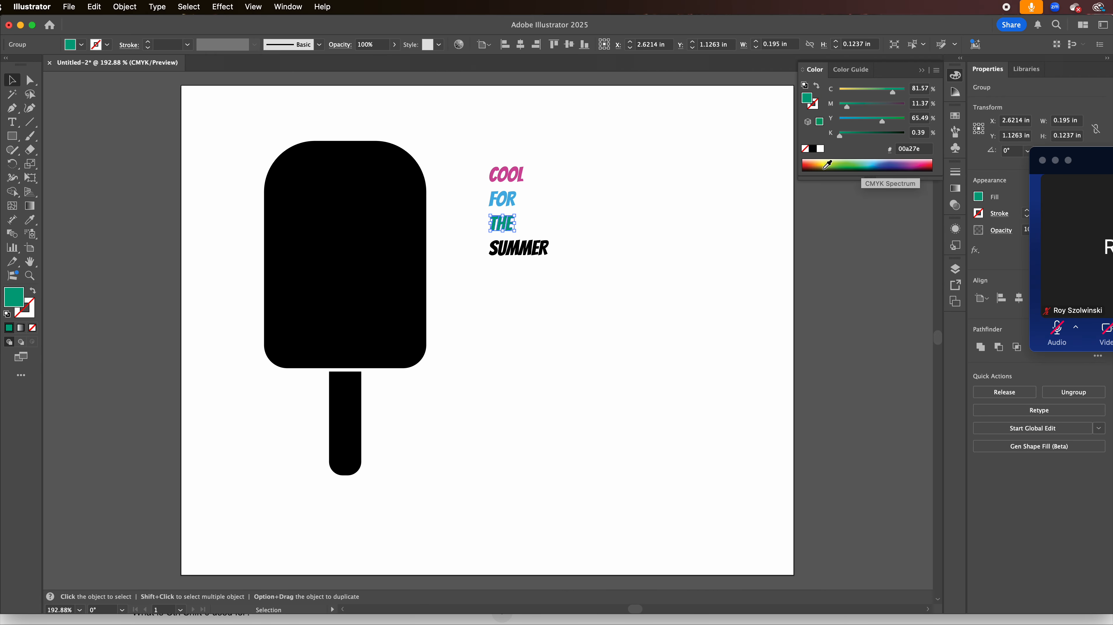
Fill the SUMMER group with teal (0ab8a2) from the color spectrum.
left_click(544, 247)
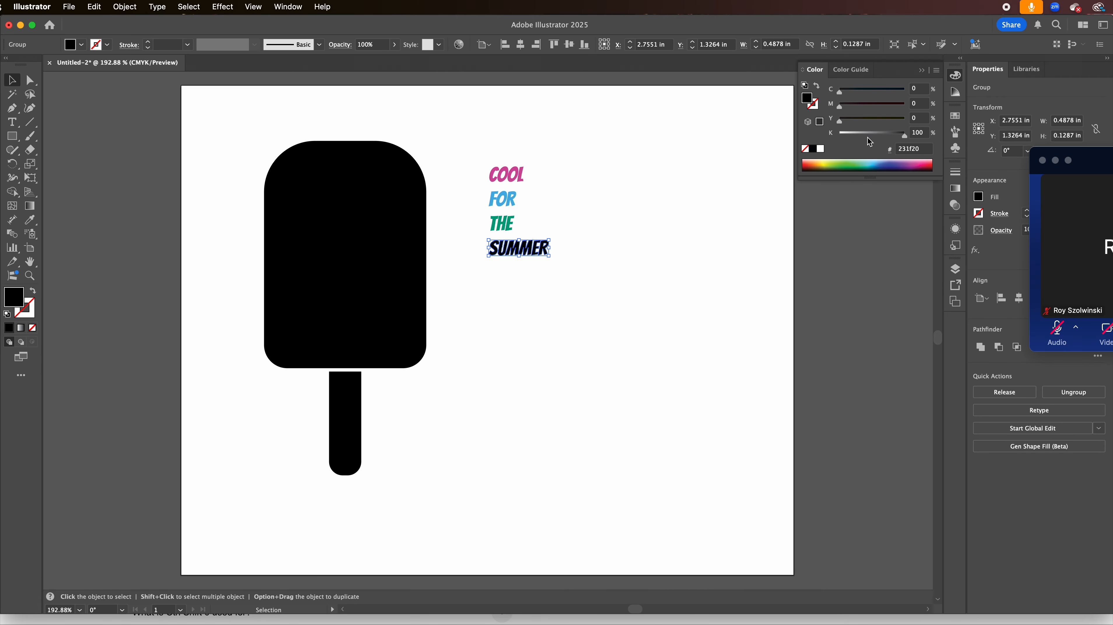
left_click(865, 165)
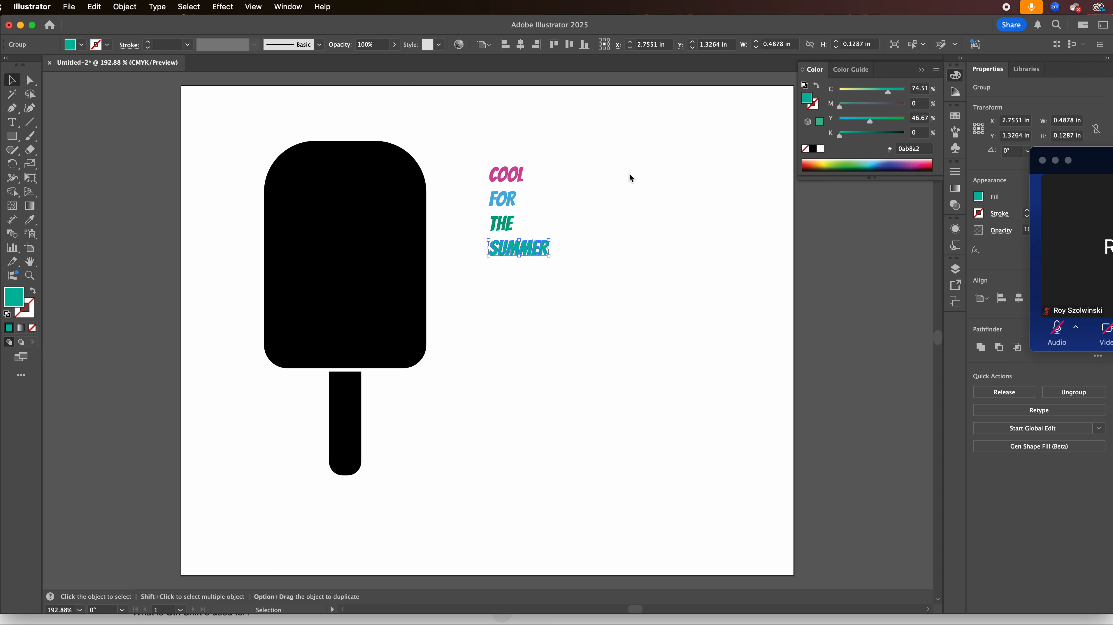
left_click(570, 224)
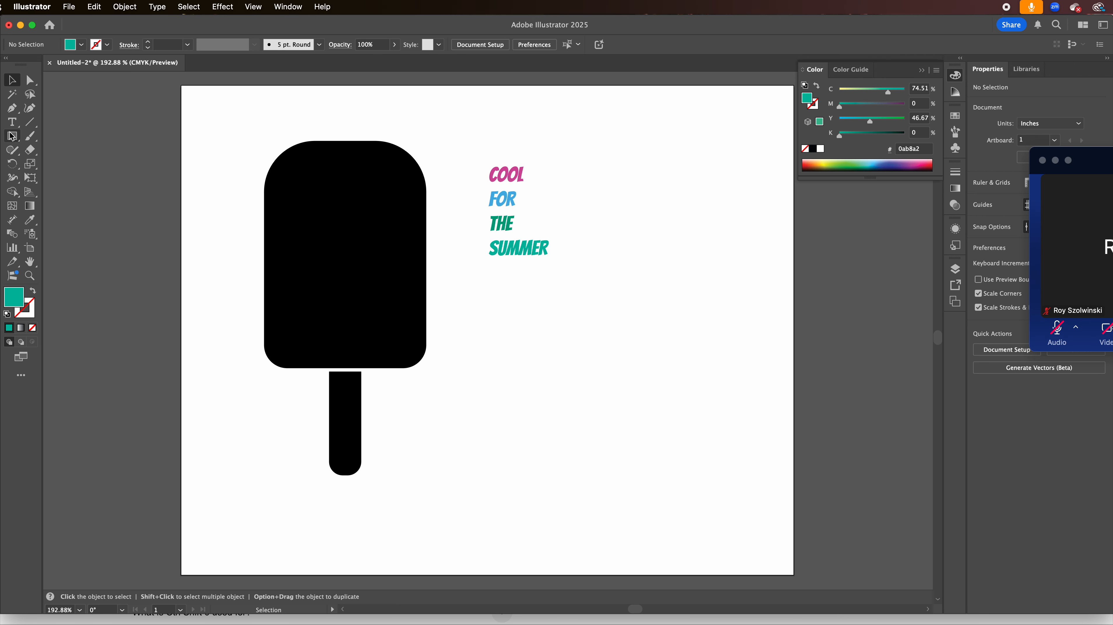
Erase three wavy bands across the popsicle body with the Eraser tool, splitting it into four sections.
left_click(317, 189)
key("shift+e")
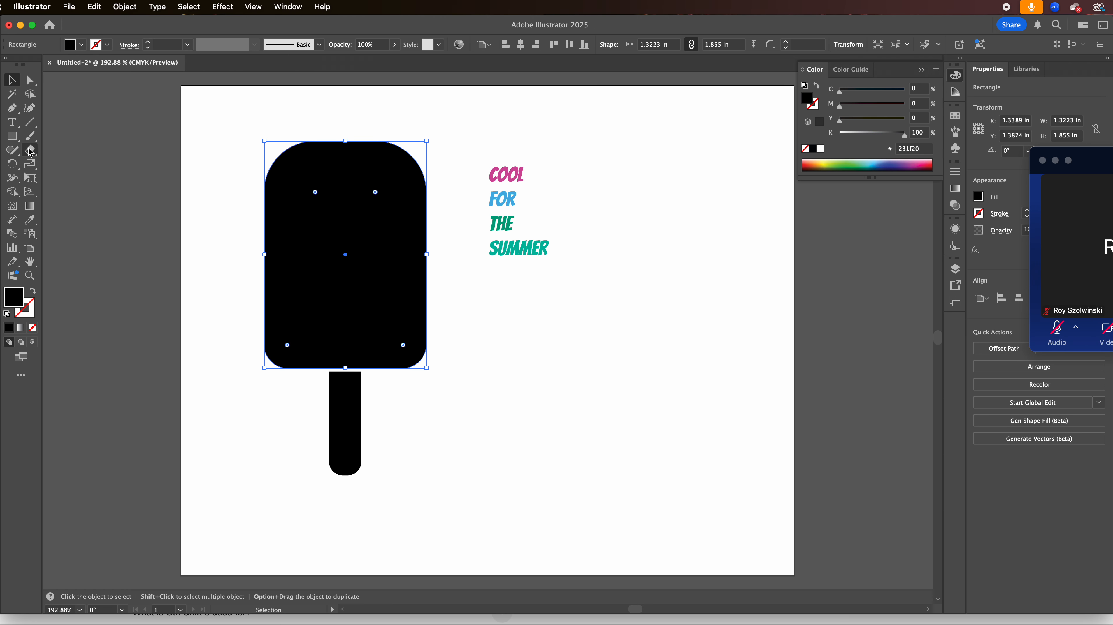
mouse_move(246, 183)
left_mouse_down()
mouse_move(280, 181)
mouse_move(349, 202)
mouse_move(455, 173)
left_mouse_up()
mouse_move(263, 252)
left_mouse_down()
mouse_move(399, 258)
mouse_move(449, 247)
left_mouse_up()
mouse_move(252, 310)
left_mouse_down()
mouse_move(358, 317)
mouse_move(434, 303)
left_mouse_up()
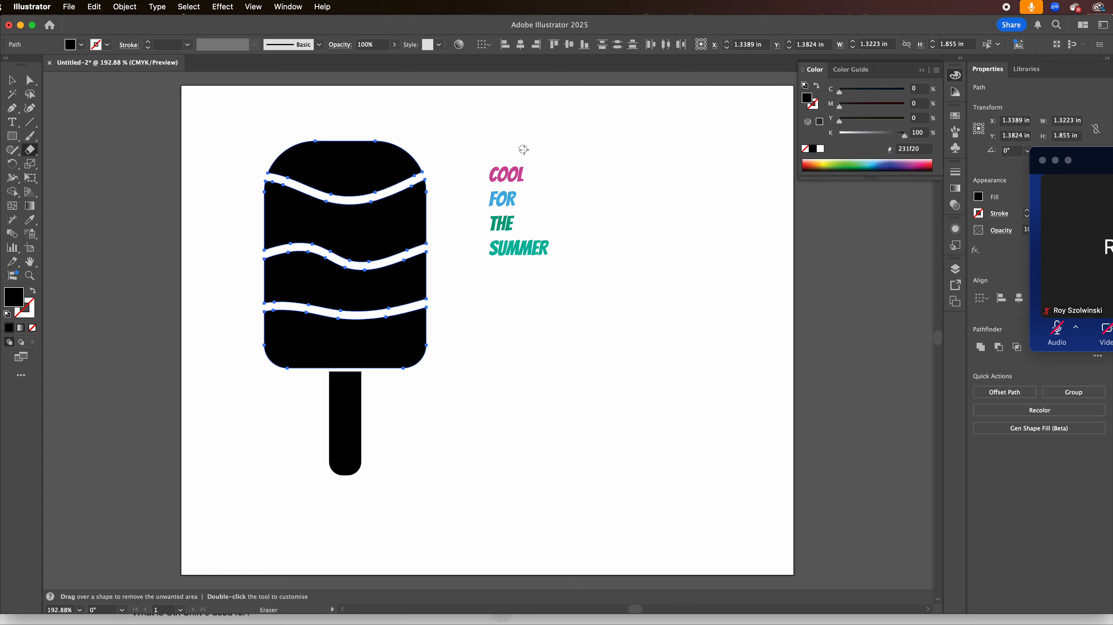
key("v")
Apply an envelope mesh with 4 rows and 4 columns to the COOL group.
left_click(504, 178)
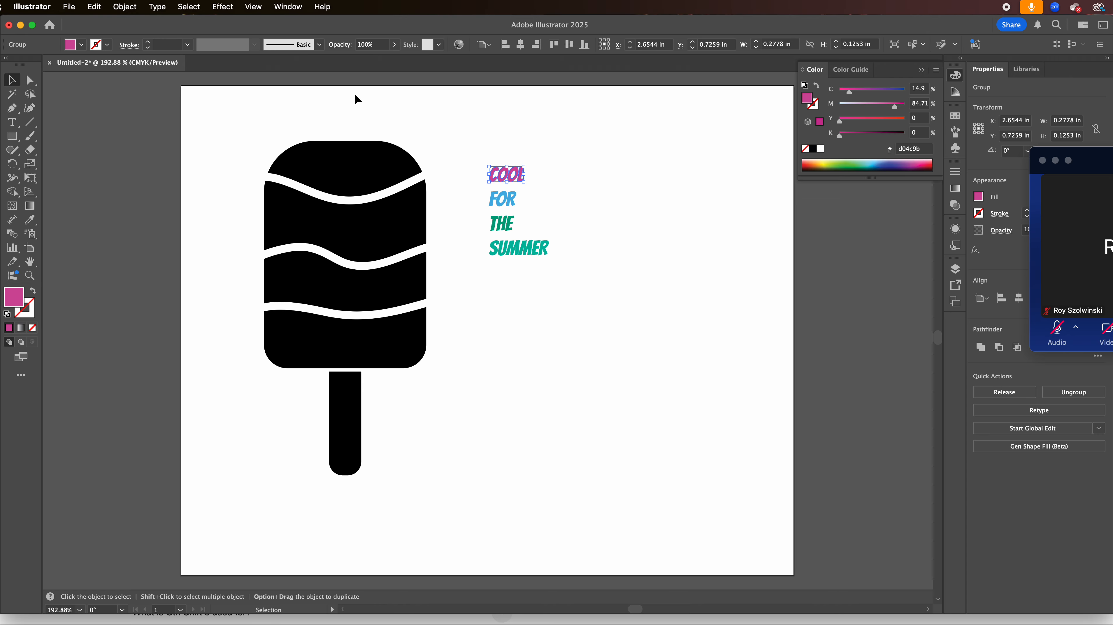
left_click(135, 6)
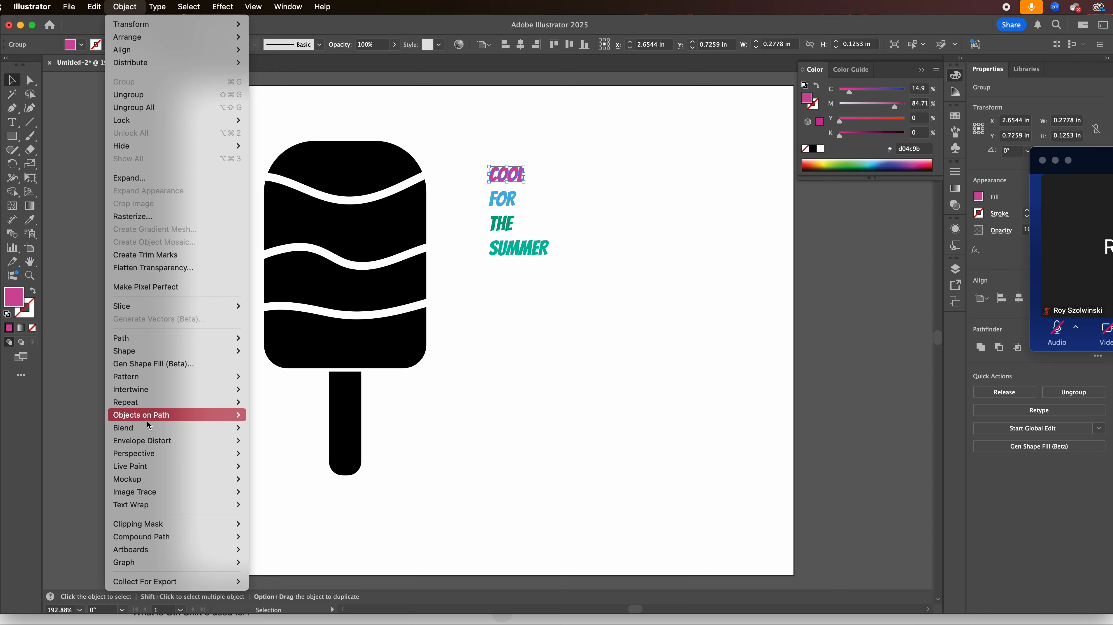
mouse_move(149, 422)
mouse_move(149, 440)
left_click(311, 456)
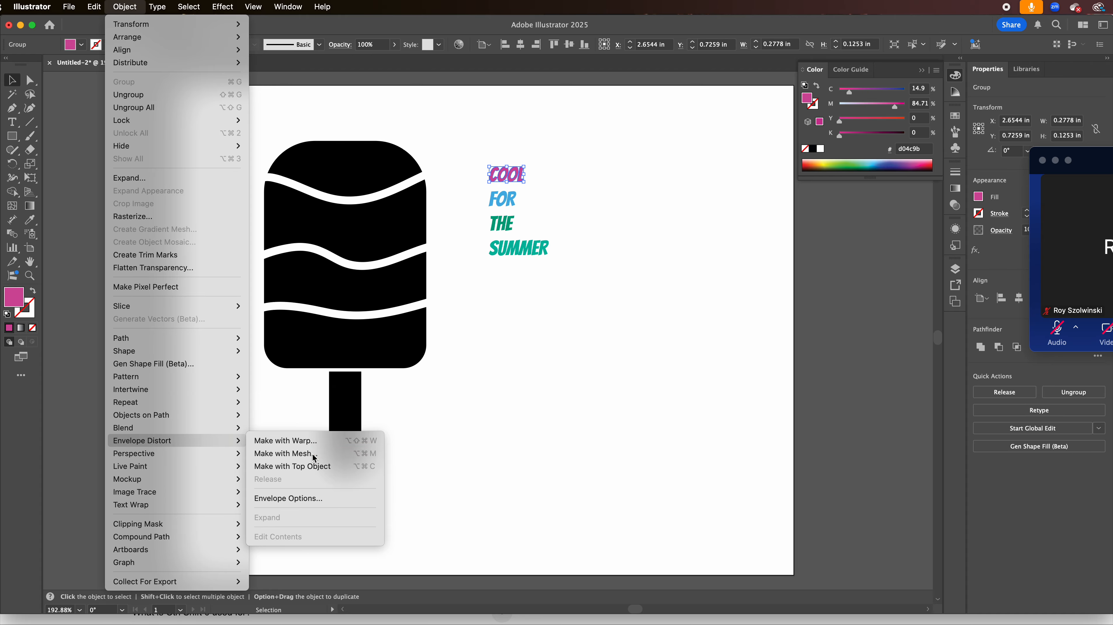
left_click(565, 257)
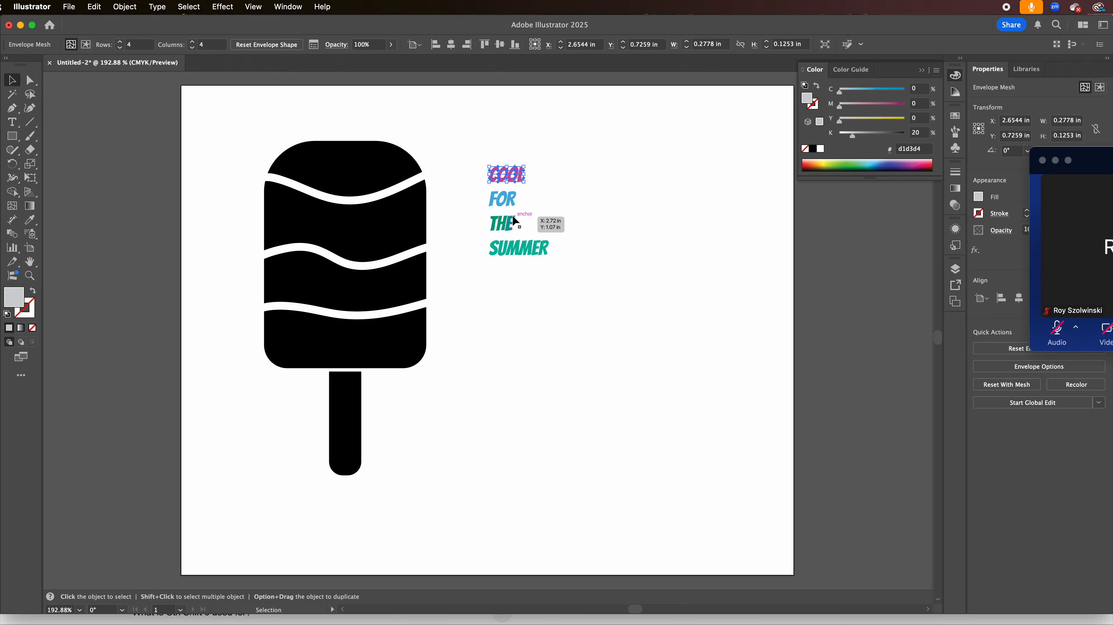
Apply an envelope mesh with 4 rows and 4 columns to the FOR group.
left_click(497, 200)
left_click(127, 6)
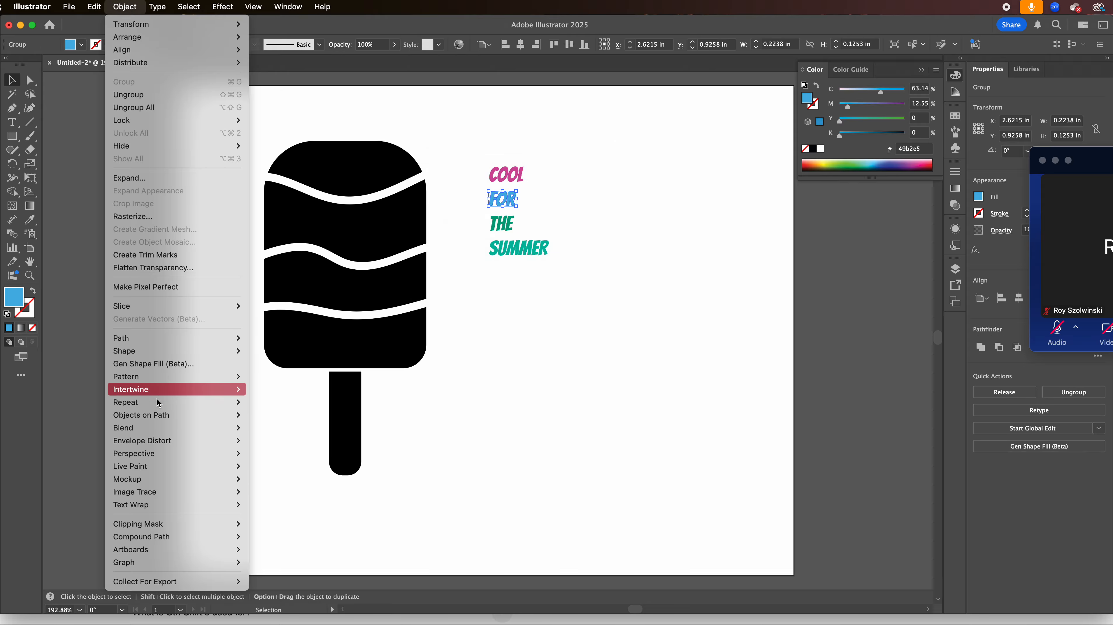
mouse_move(160, 442)
left_click(293, 454)
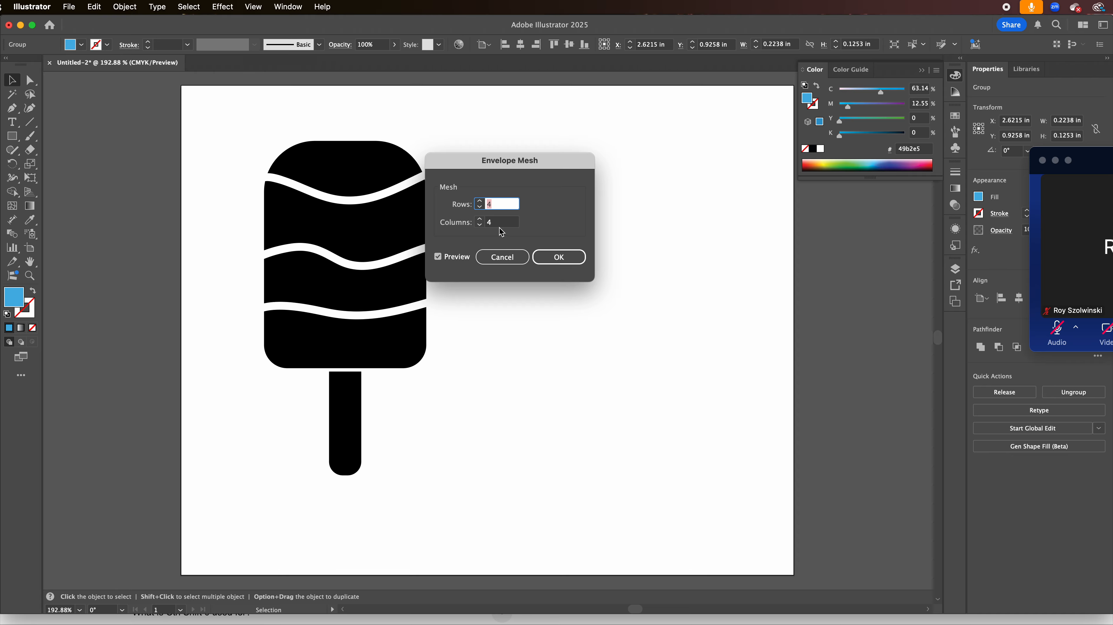
key("Return")
Apply an envelope mesh with 4 rows and 4 columns to the THE group.
left_click(504, 227)
left_click(125, 6)
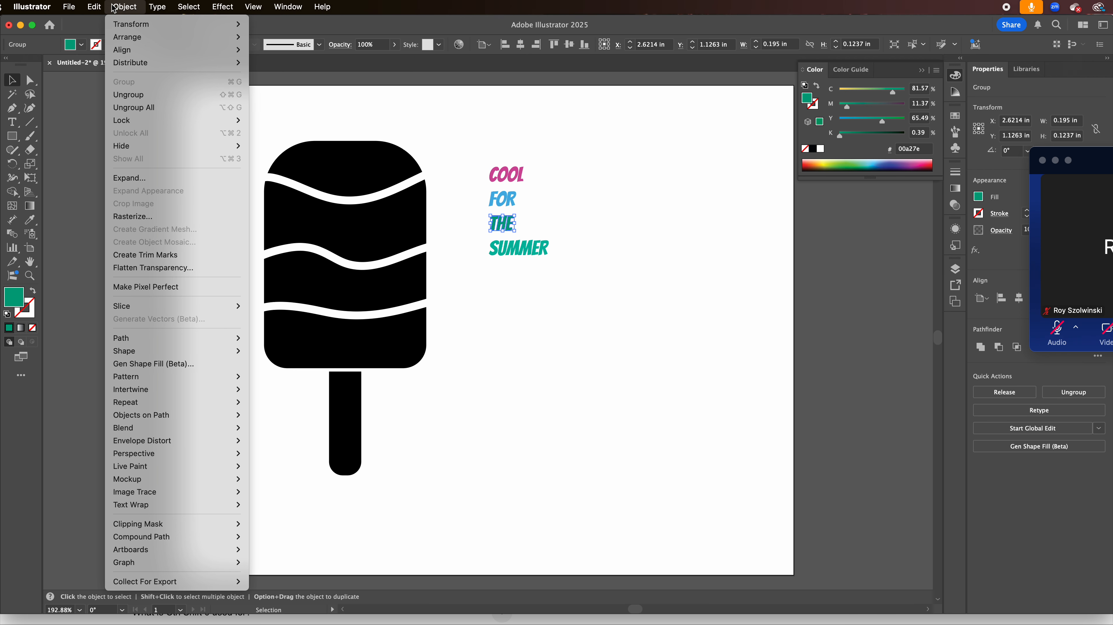
mouse_move(166, 441)
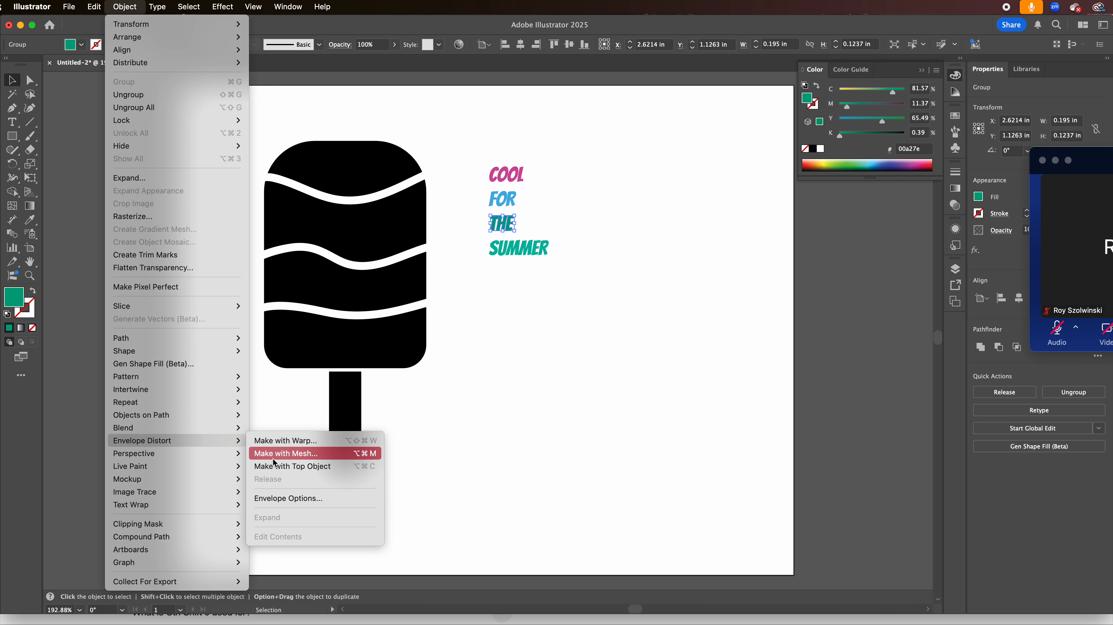
left_click(294, 454)
key("Return")
Apply an envelope mesh with 4 rows and 4 columns to the SUMMER group.
left_click(519, 248)
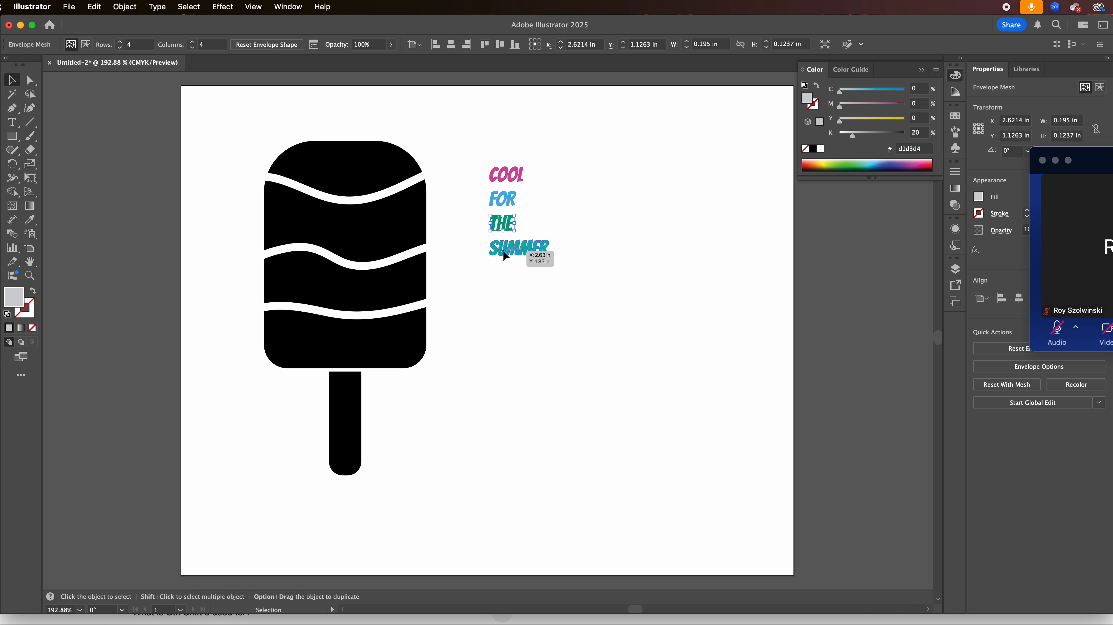
left_click(124, 6)
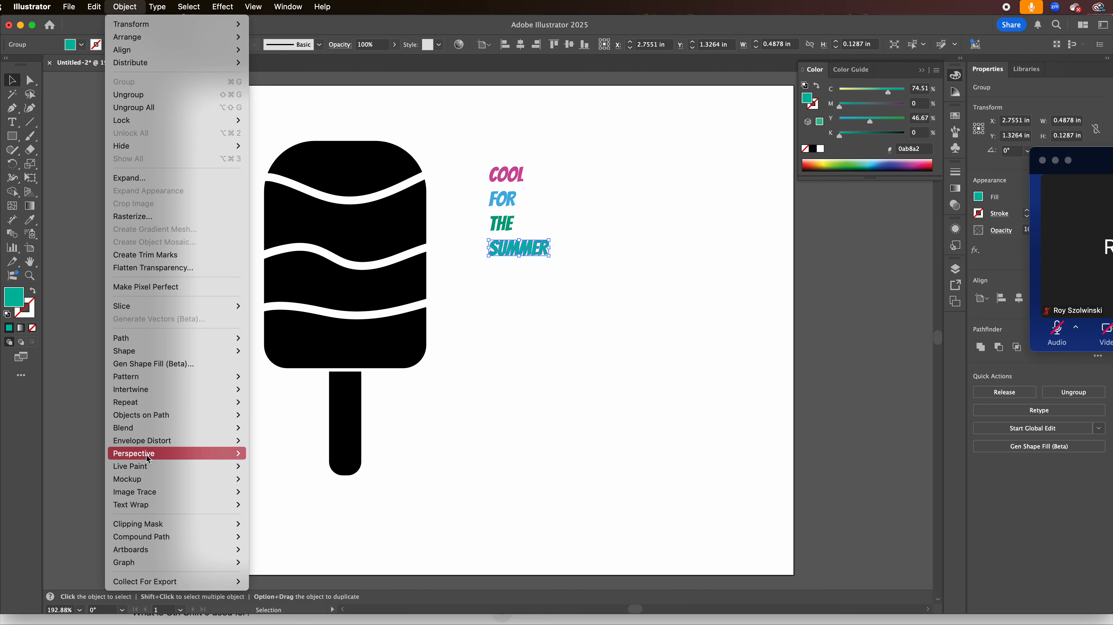
mouse_move(149, 442)
left_click(294, 455)
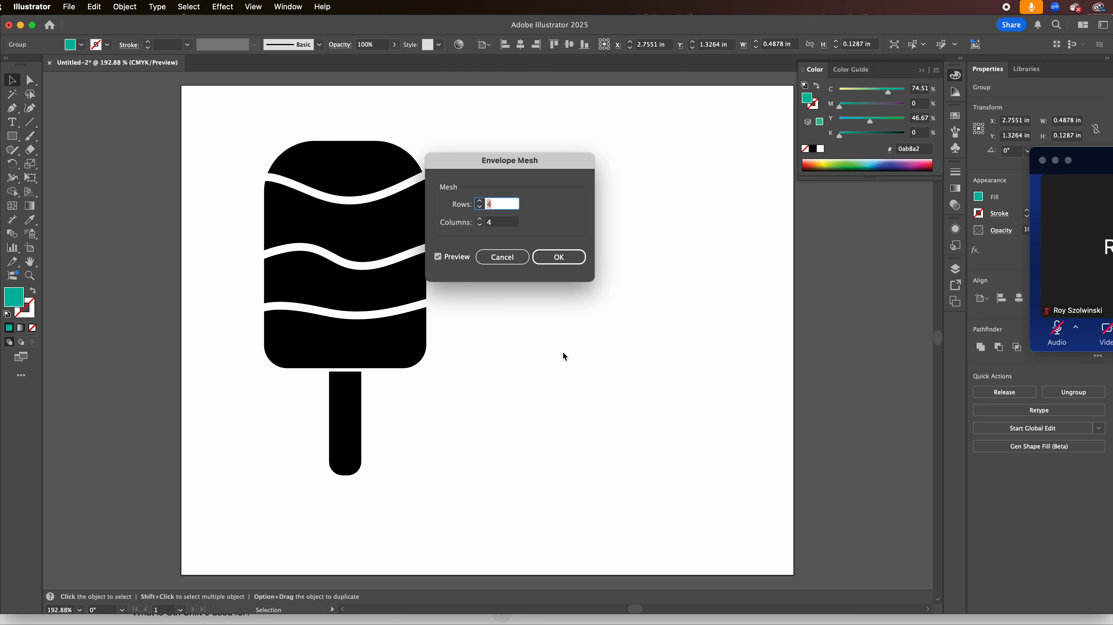
left_click(572, 256)
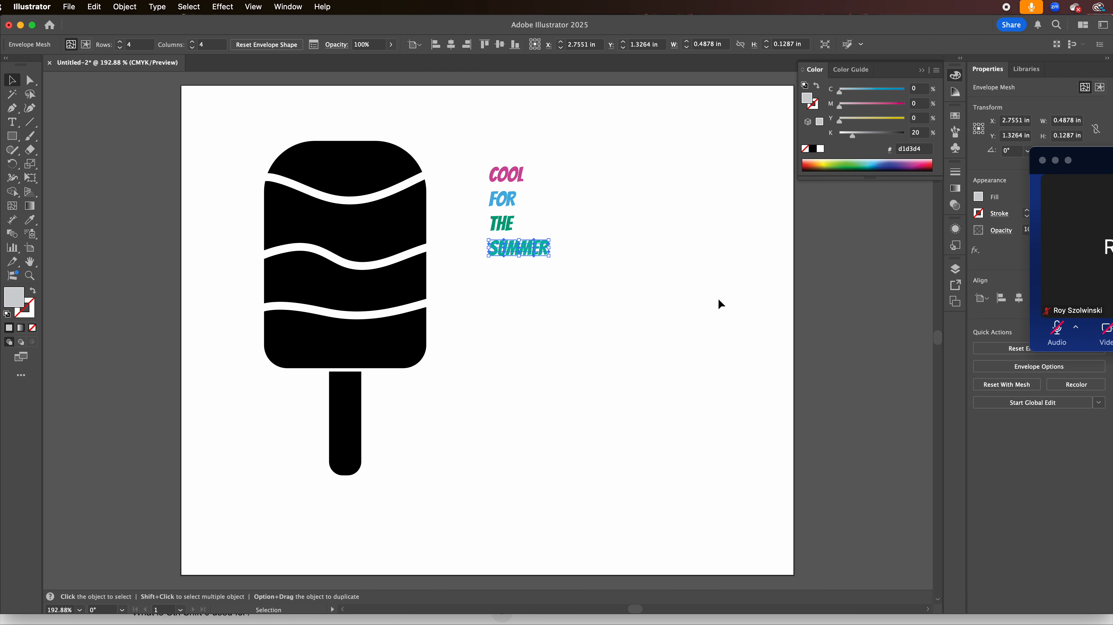
Check the layer stacking and distort COOL into the popsicle's topmost section with Envelope Distort, Make with Top Object.
left_click(955, 269)
scroll(893, 328, "down", 2)
scroll(894, 328, "up", 3)
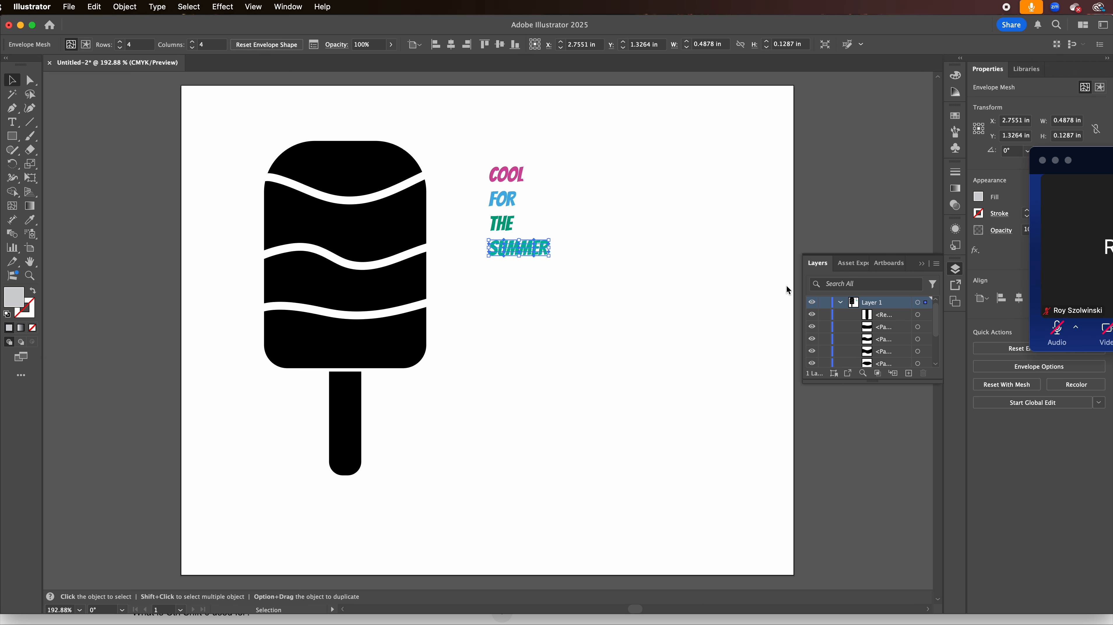
left_click(507, 174)
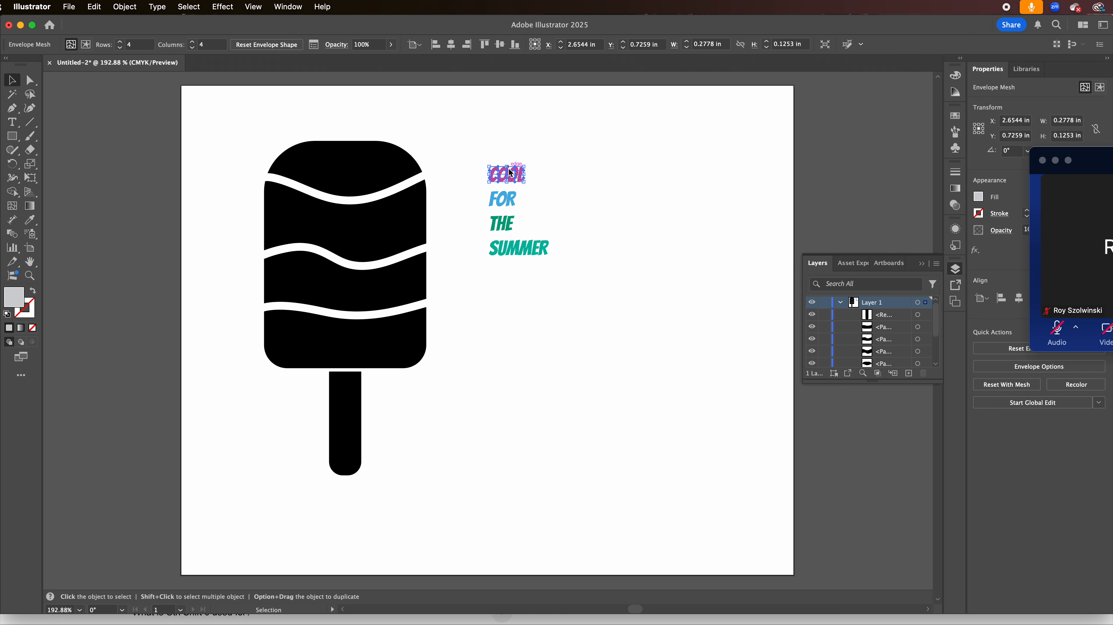
left_click(372, 173, "shift")
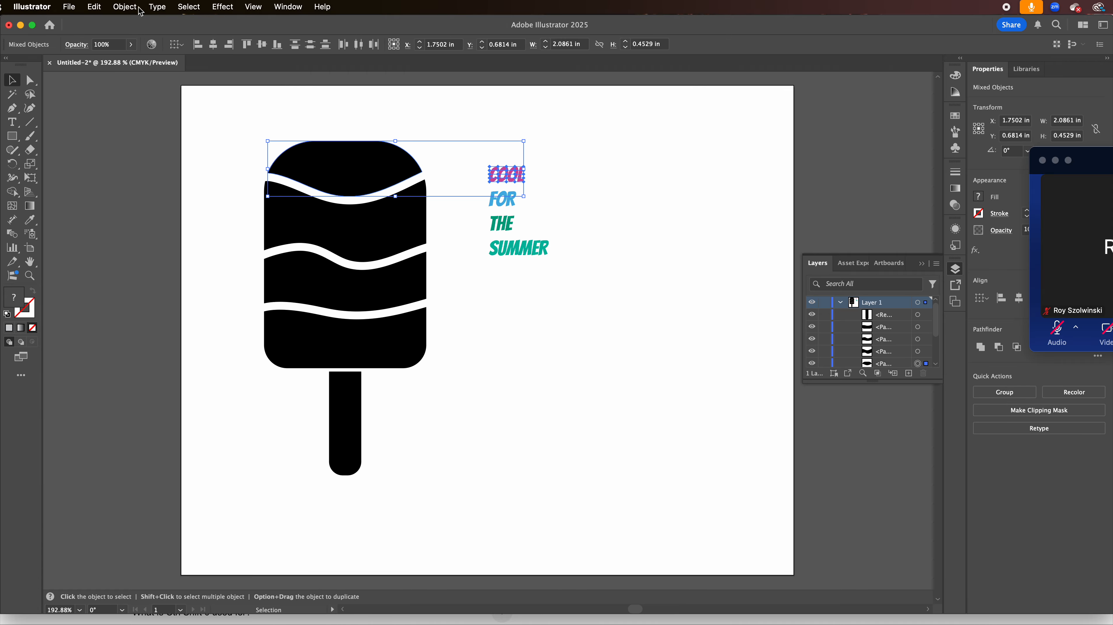
left_click(113, 7)
mouse_move(232, 441)
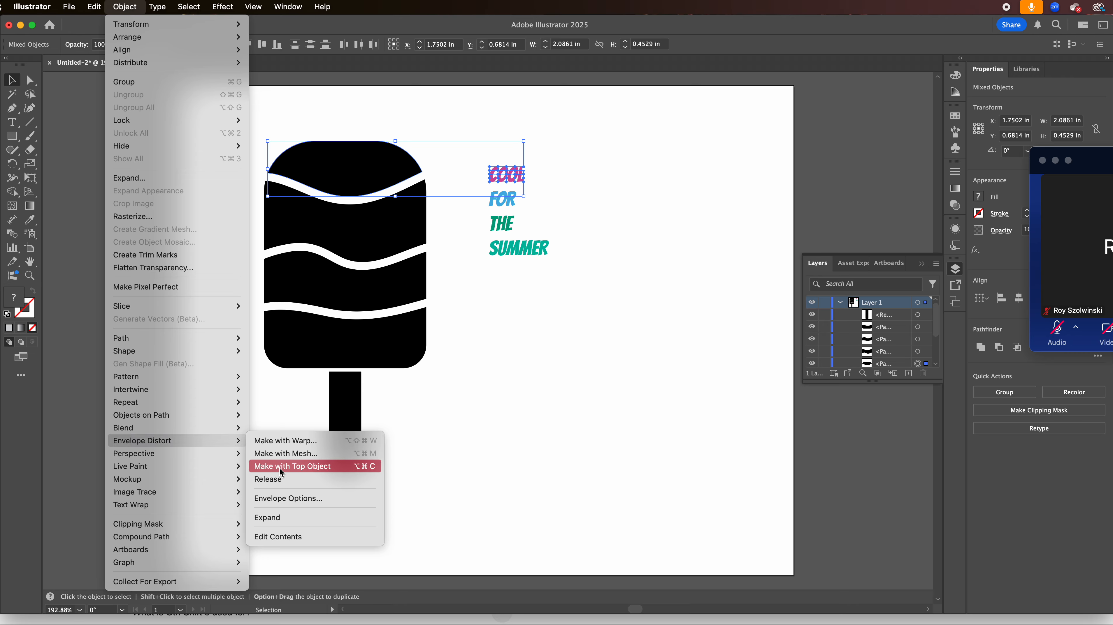
left_click(293, 466)
Distort FOR into the popsicle's second section from the top with Envelope Distort, Make with Top Object.
left_click(508, 198)
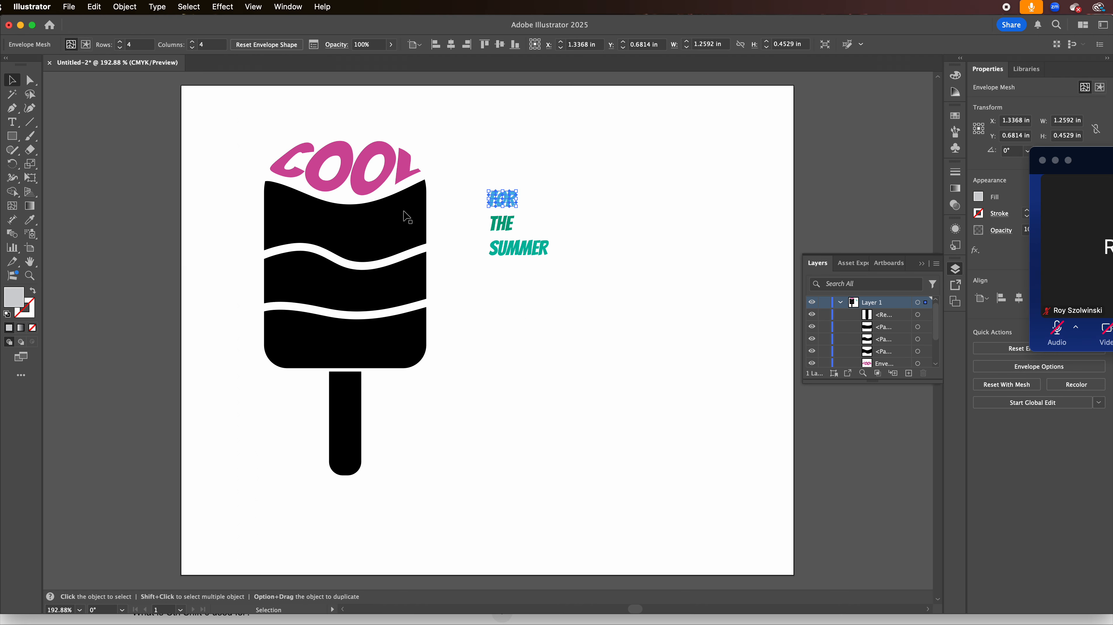
left_click(353, 236, "shift")
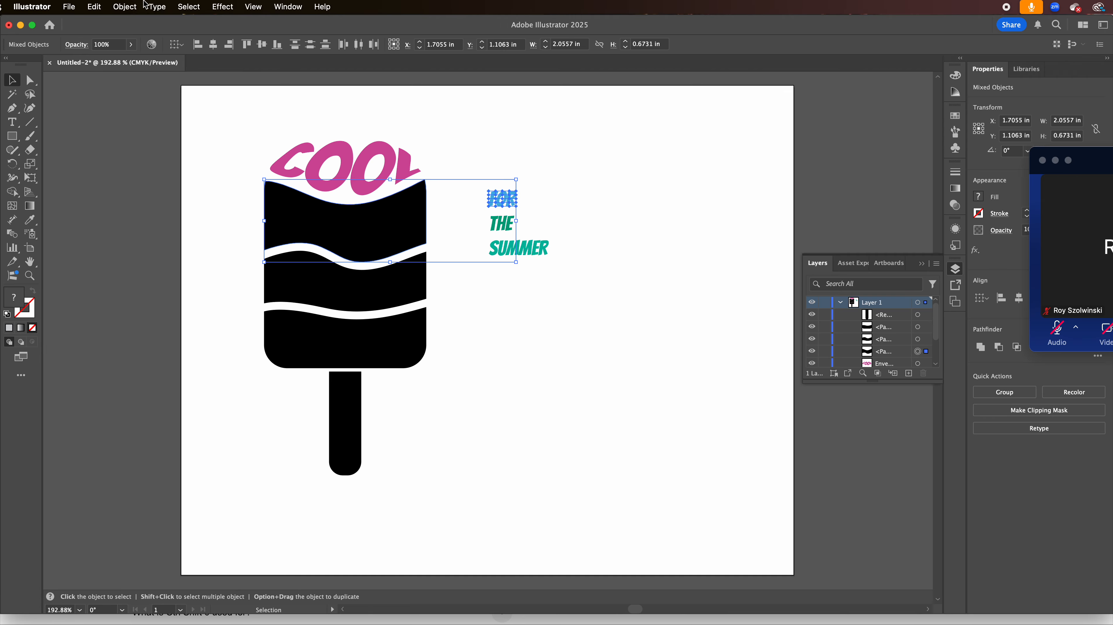
left_click(125, 6)
mouse_move(224, 441)
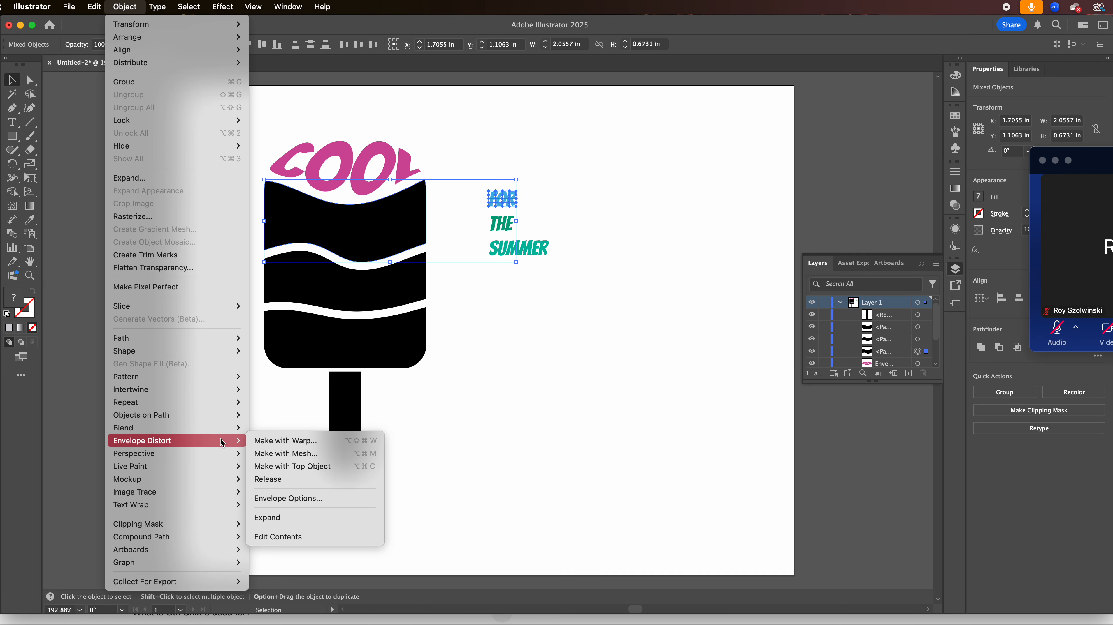
left_click(305, 466)
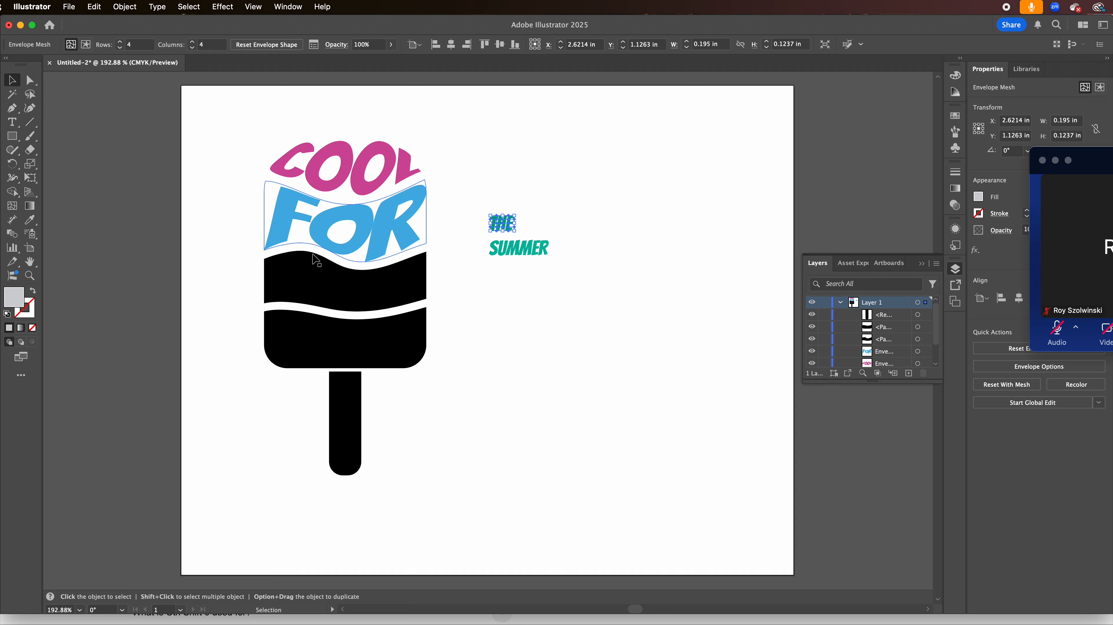
Distort THE into the popsicle's third section from the top with Envelope Distort, Make with Top Object.
left_click(361, 285, "shift")
left_click(125, 7)
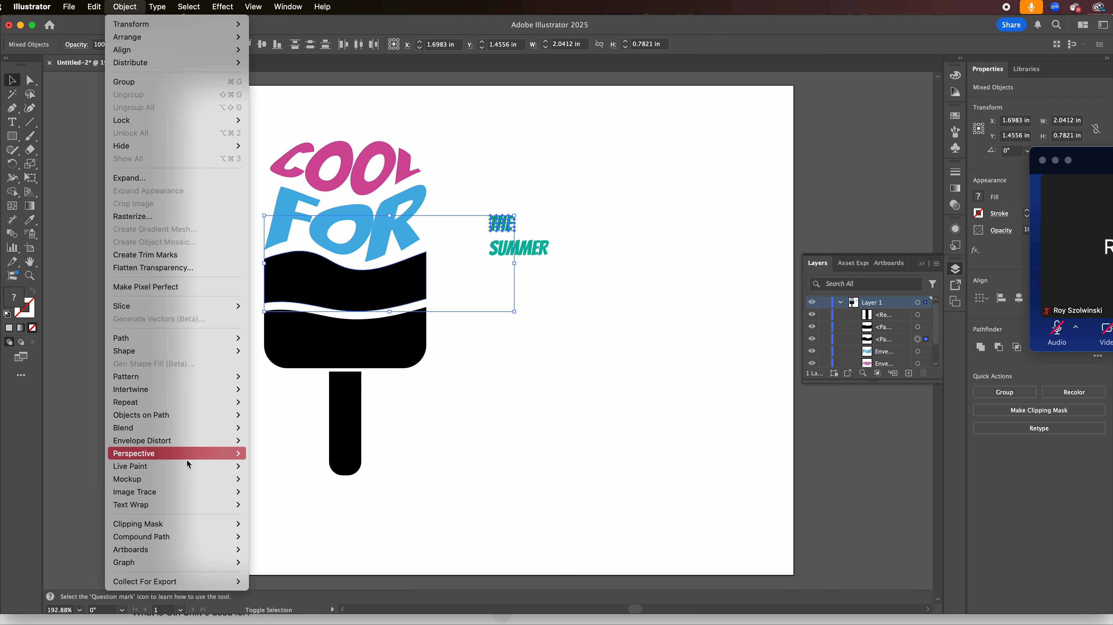
mouse_move(179, 441)
left_click(321, 467)
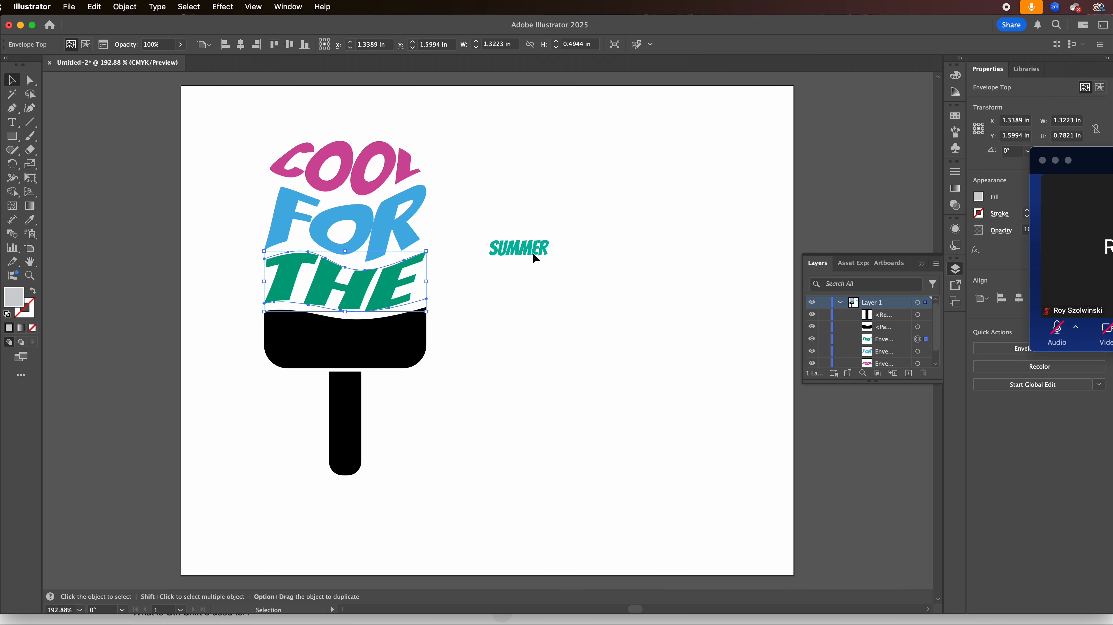
Distort SUMMER into the popsicle's lowest section with Envelope Distort, Make with Top Object, and clear the selection.
left_click(529, 252)
left_click(390, 361, "shift")
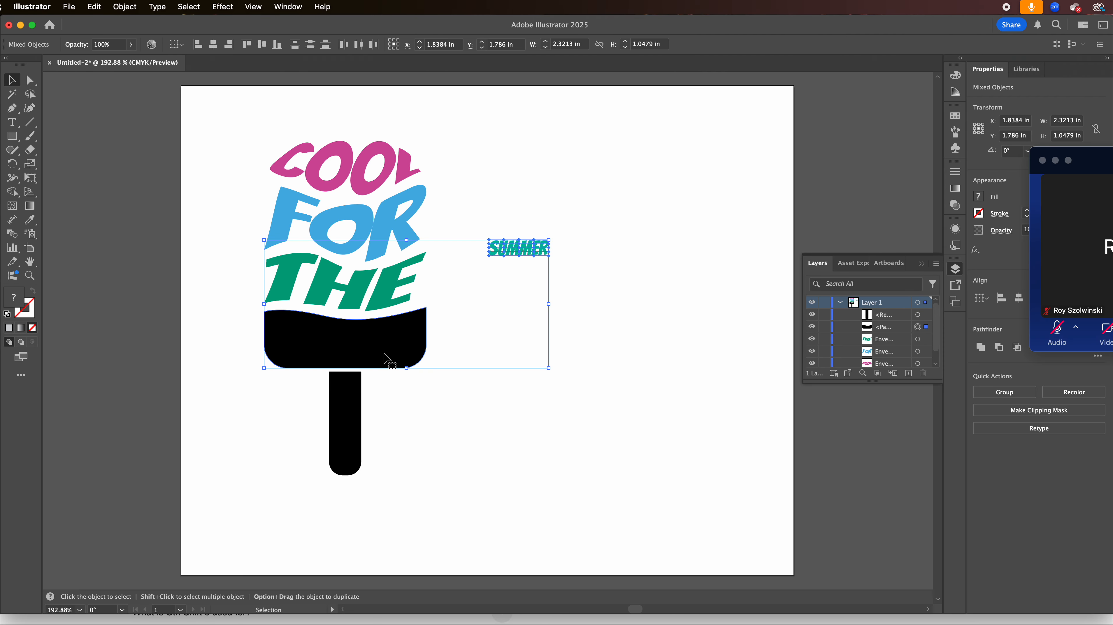
left_click(119, 8)
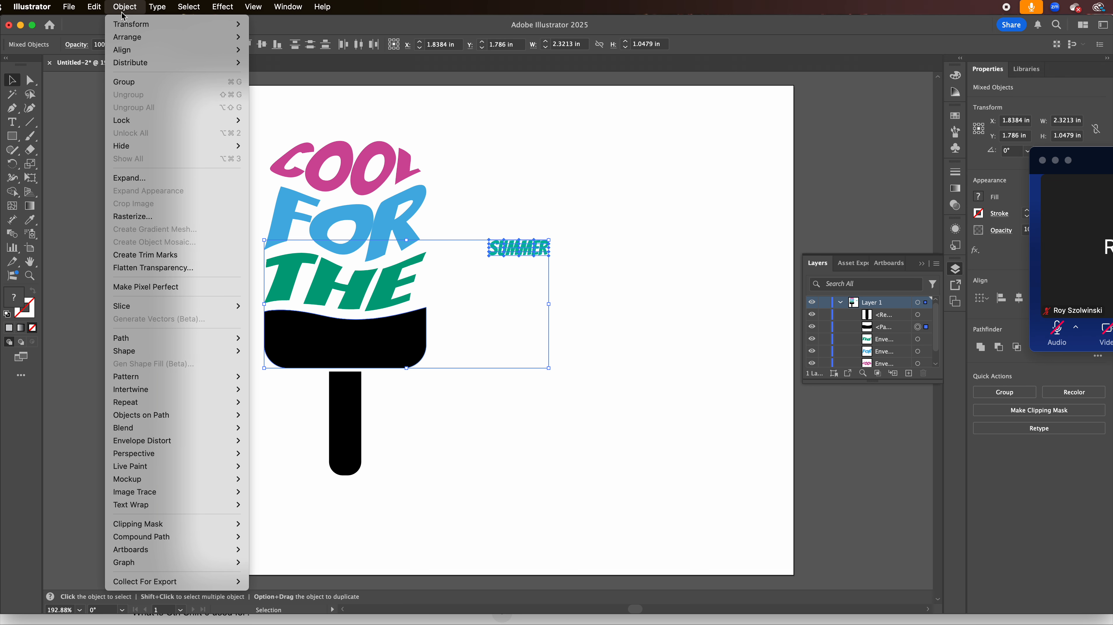
mouse_move(145, 441)
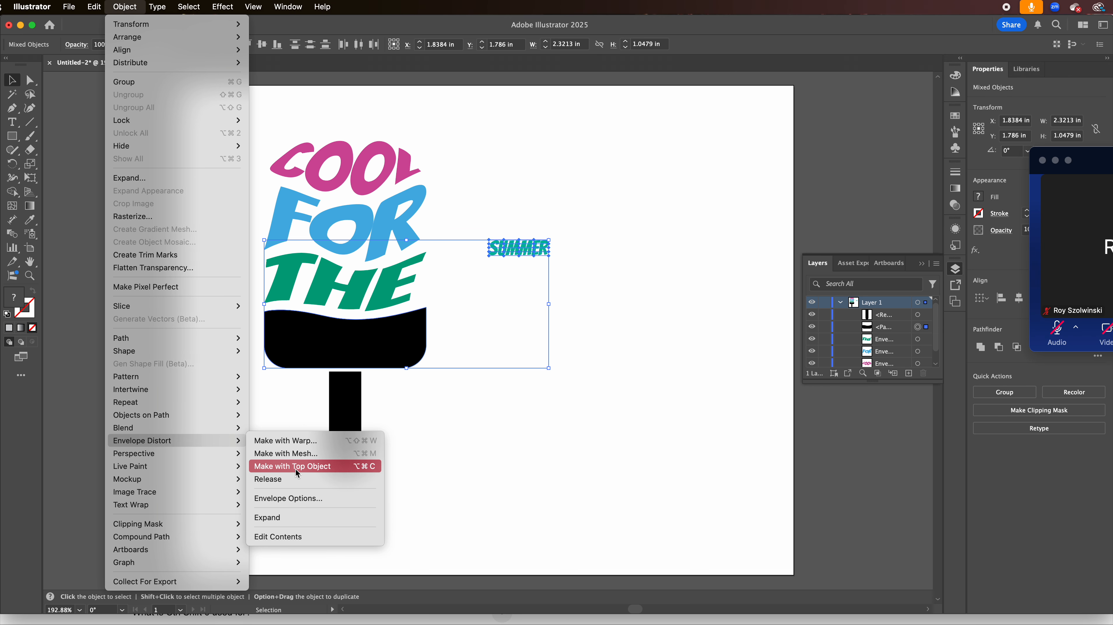
left_click(307, 467)
left_click(436, 397)
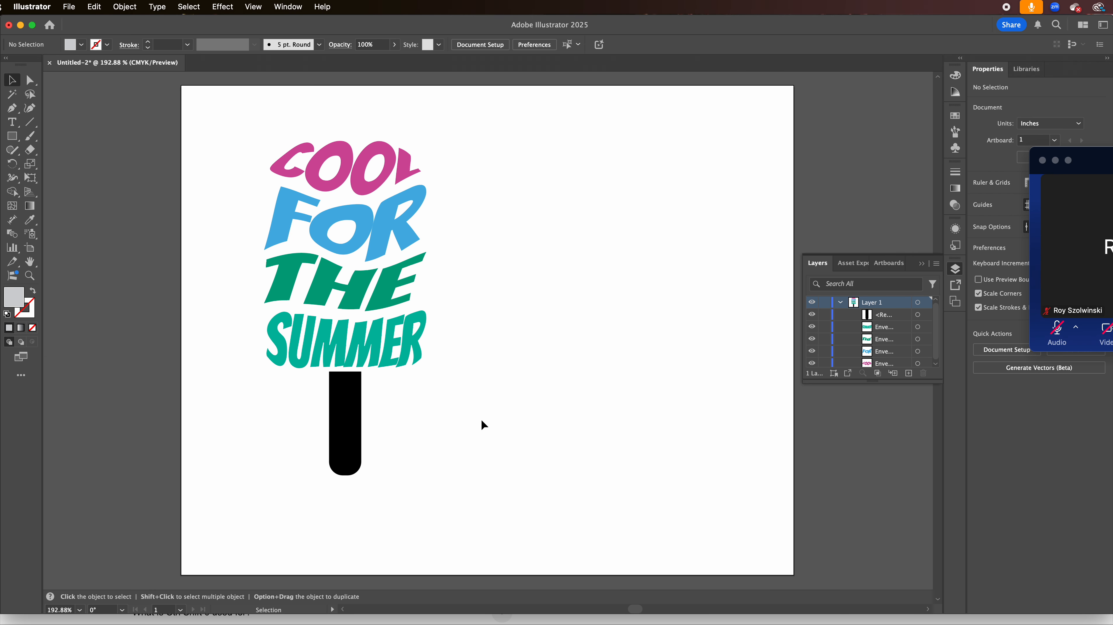
Fill the popsicle stick with lime green (a2cd3a) from the color spectrum and deselect it.
left_click(345, 416)
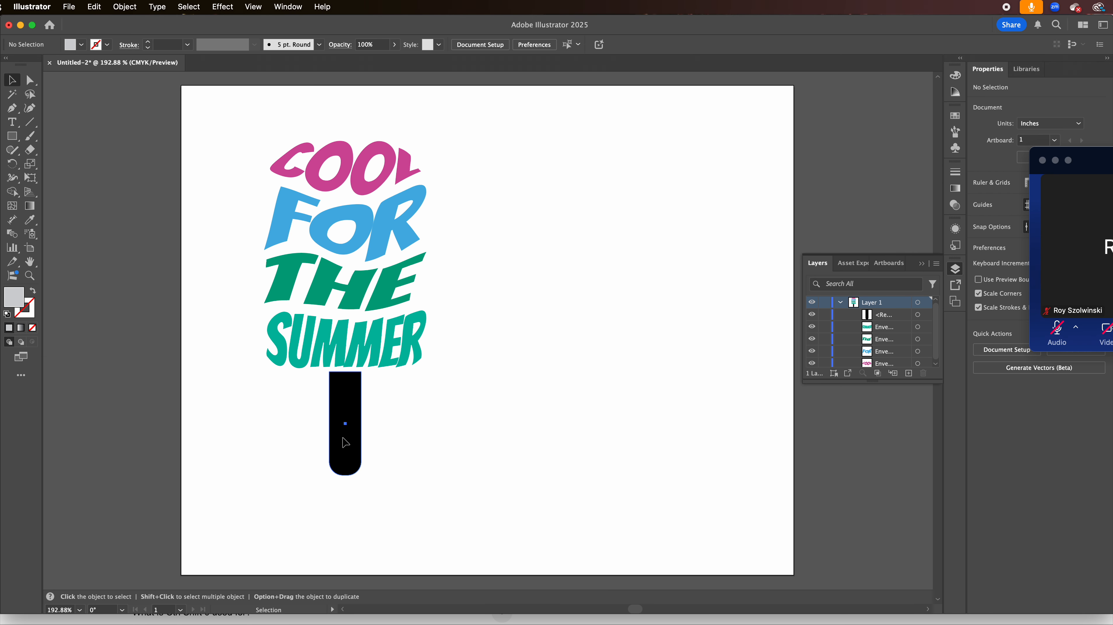
left_click(955, 75)
left_click(830, 166)
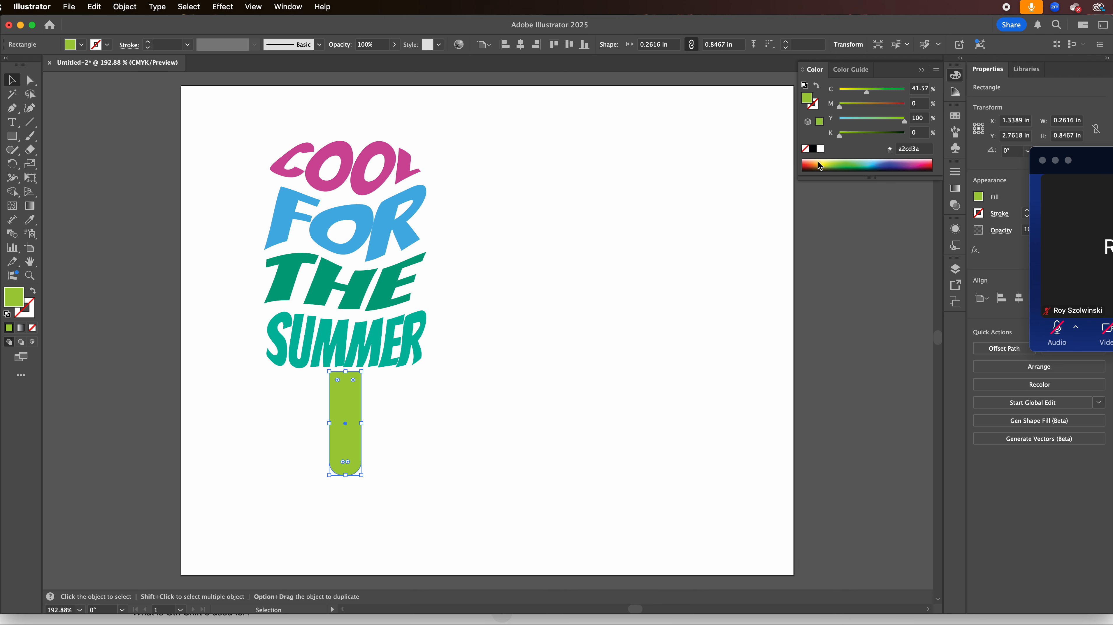
left_click(520, 342)
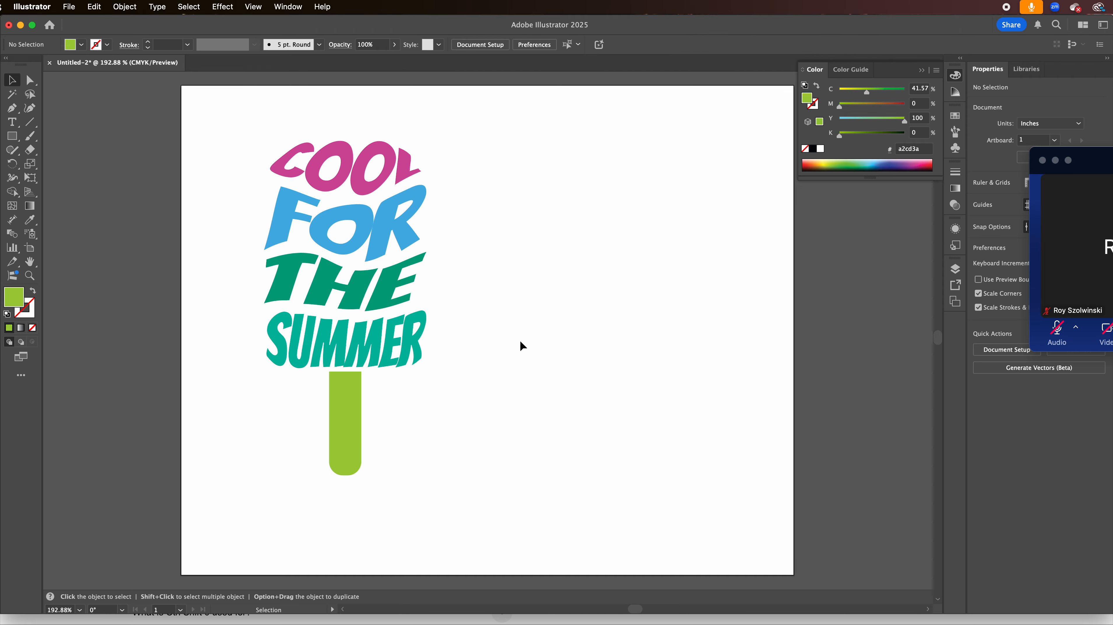